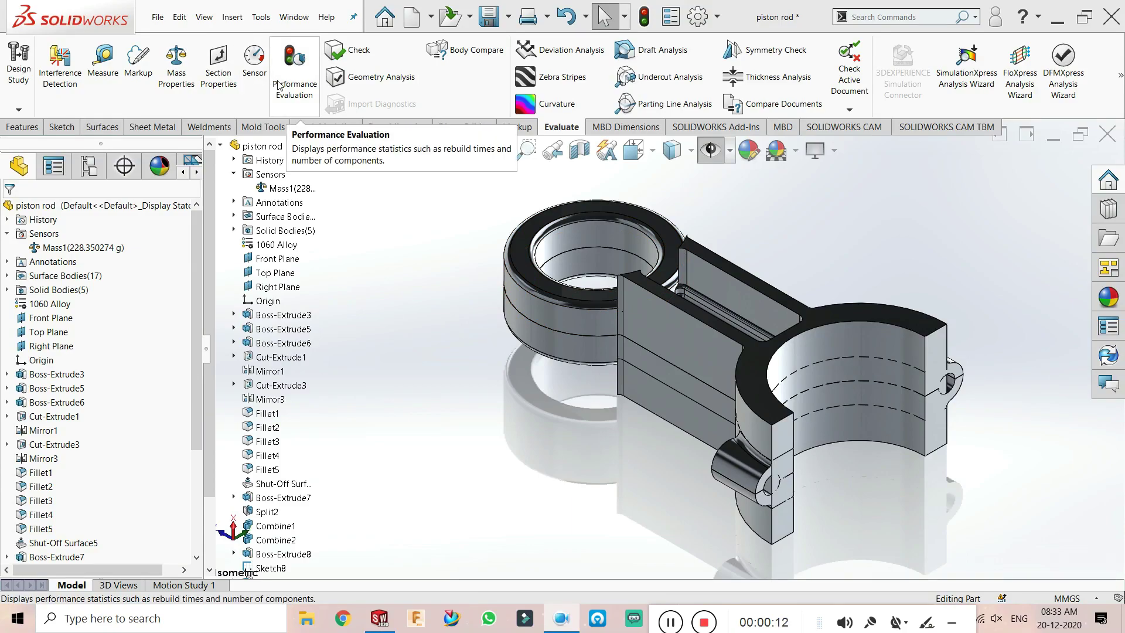
Cycle through the Sketch, Surfaces, Sheet Metal, Weldments and Mold Tools tabs to Mesh Modeling.
click(102, 127)
click(75, 130)
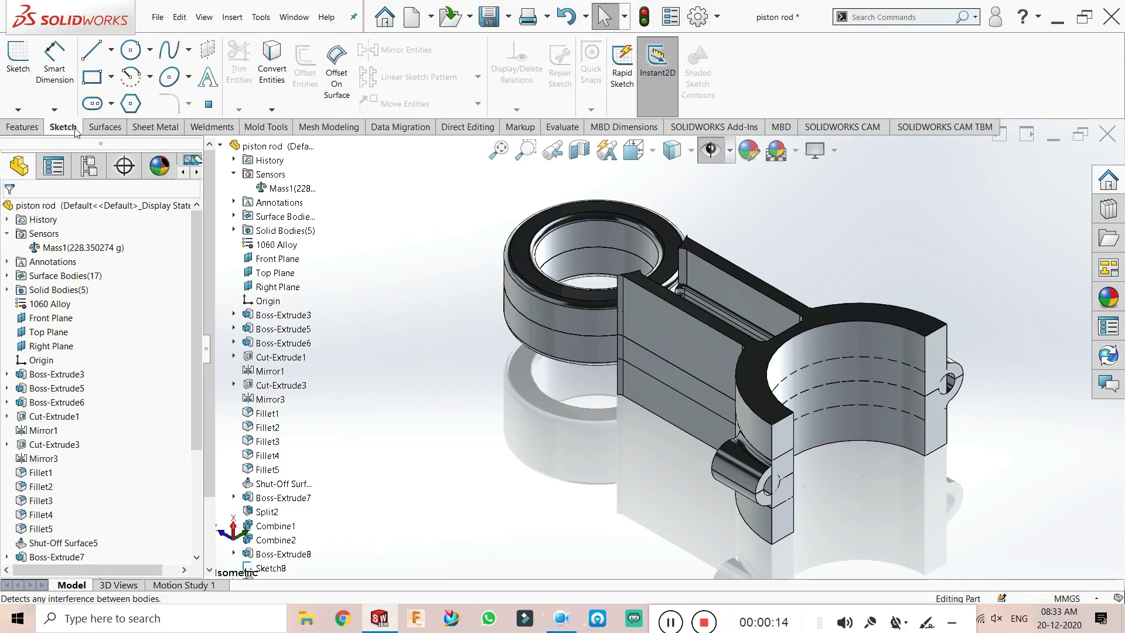
click(104, 127)
click(154, 127)
click(211, 127)
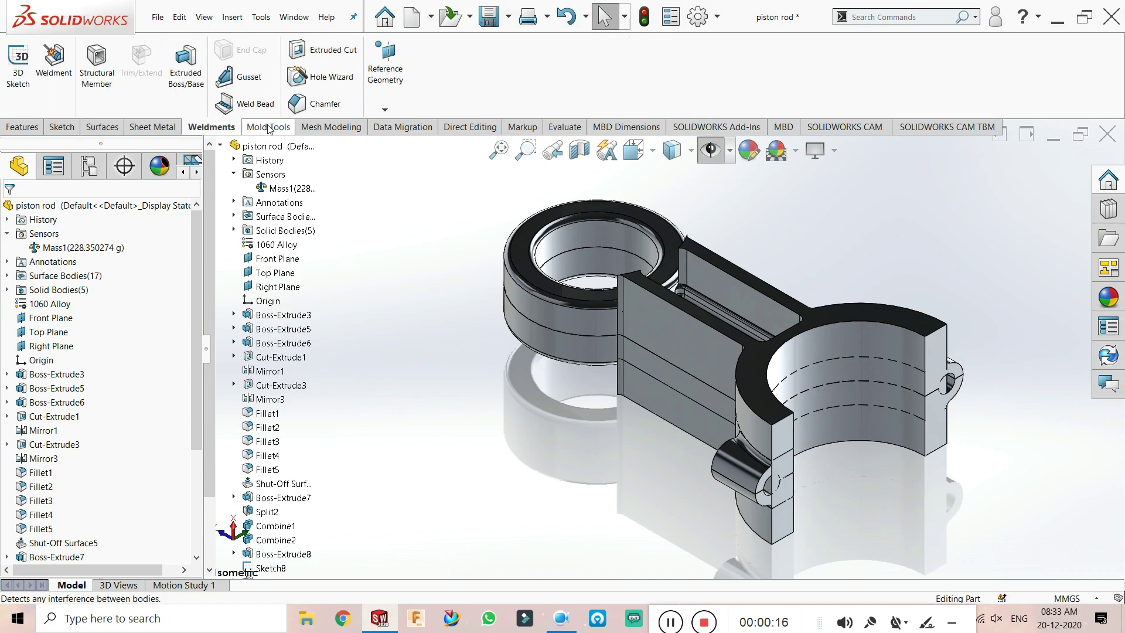
click(268, 127)
click(325, 129)
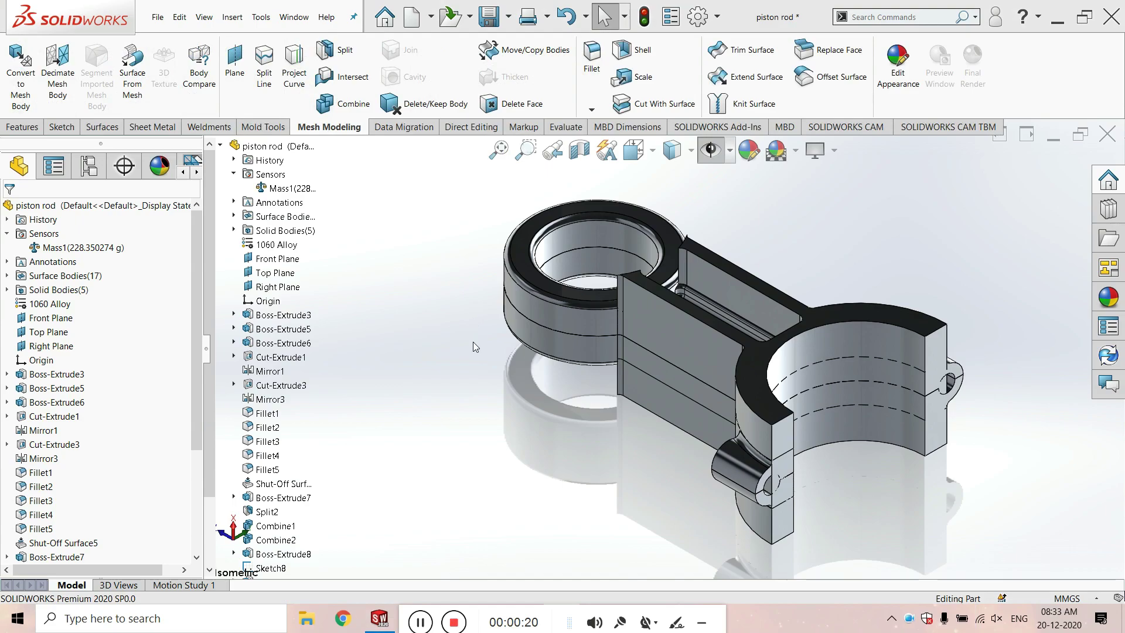
Switch the CommandManager to the Data Migration tab.
click(426, 130)
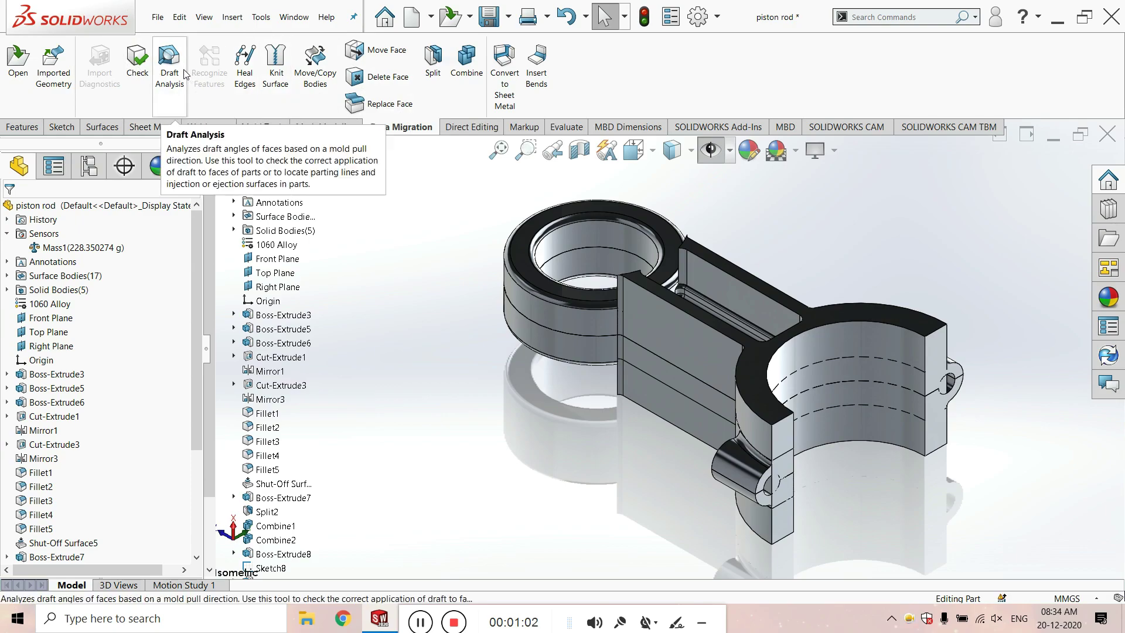
Browse the Mold Tools, Data Migration, Surfaces and Direct Editing tool sets.
click(262, 127)
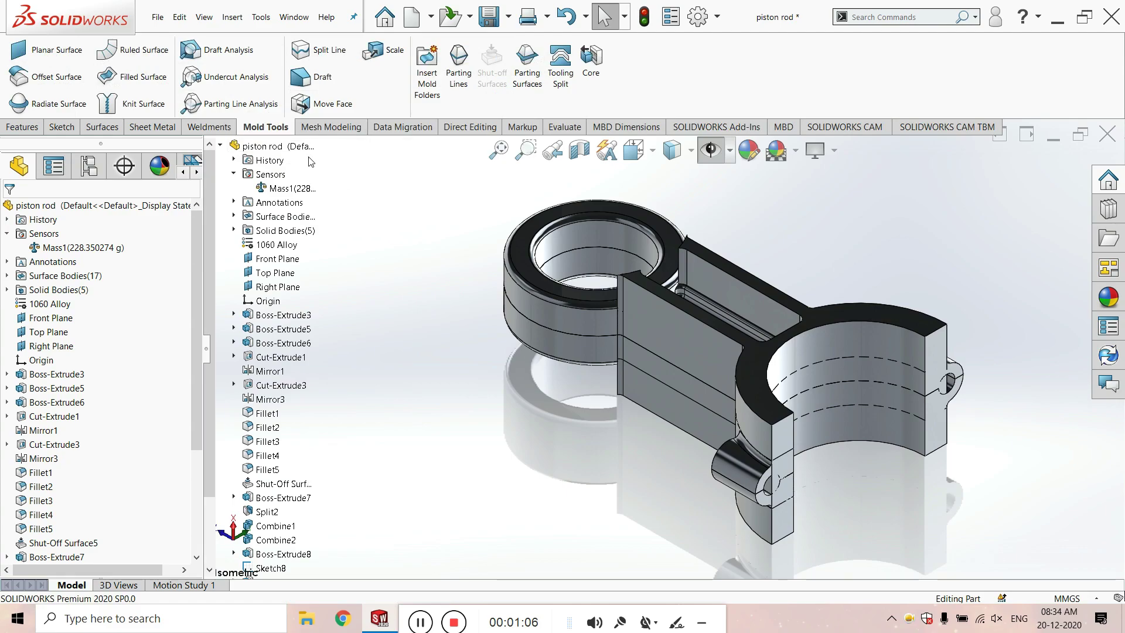
click(391, 127)
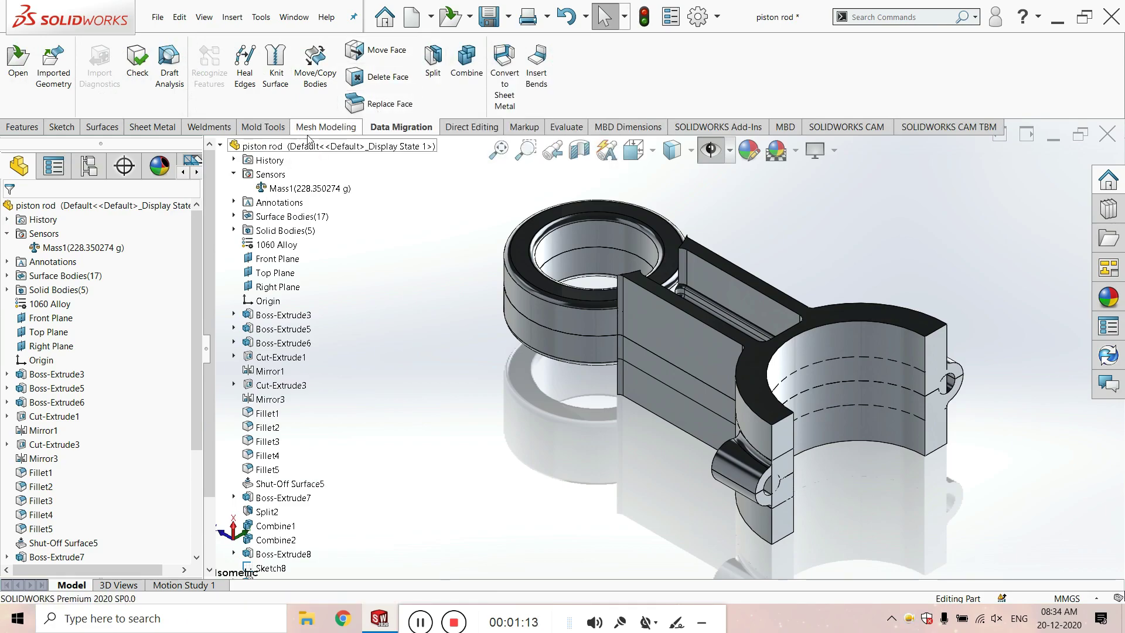
click(268, 128)
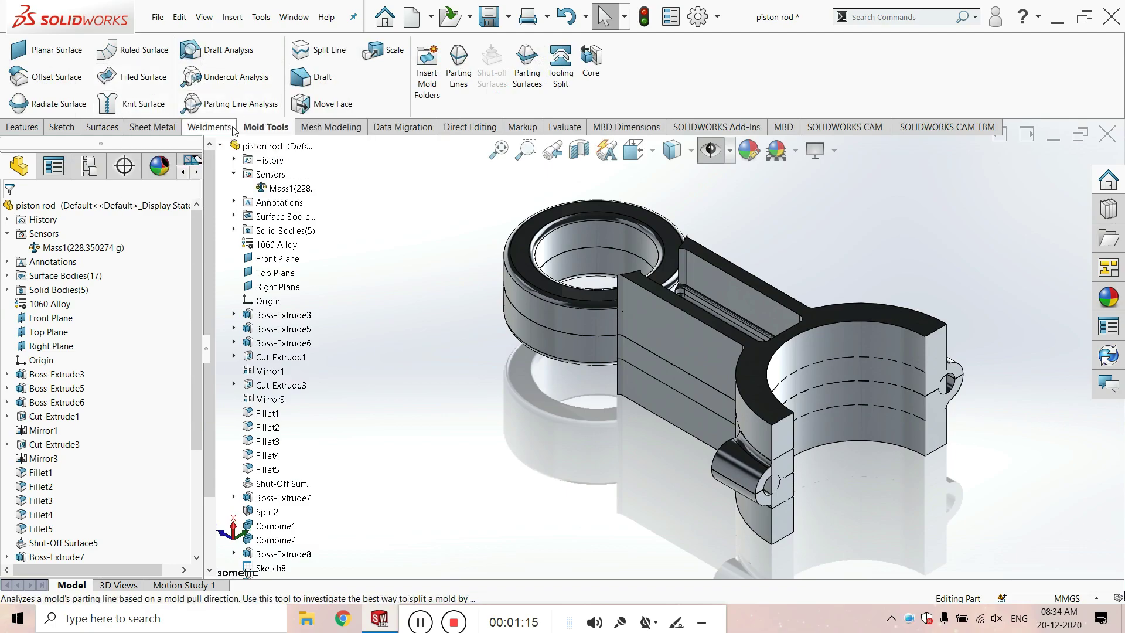
click(104, 128)
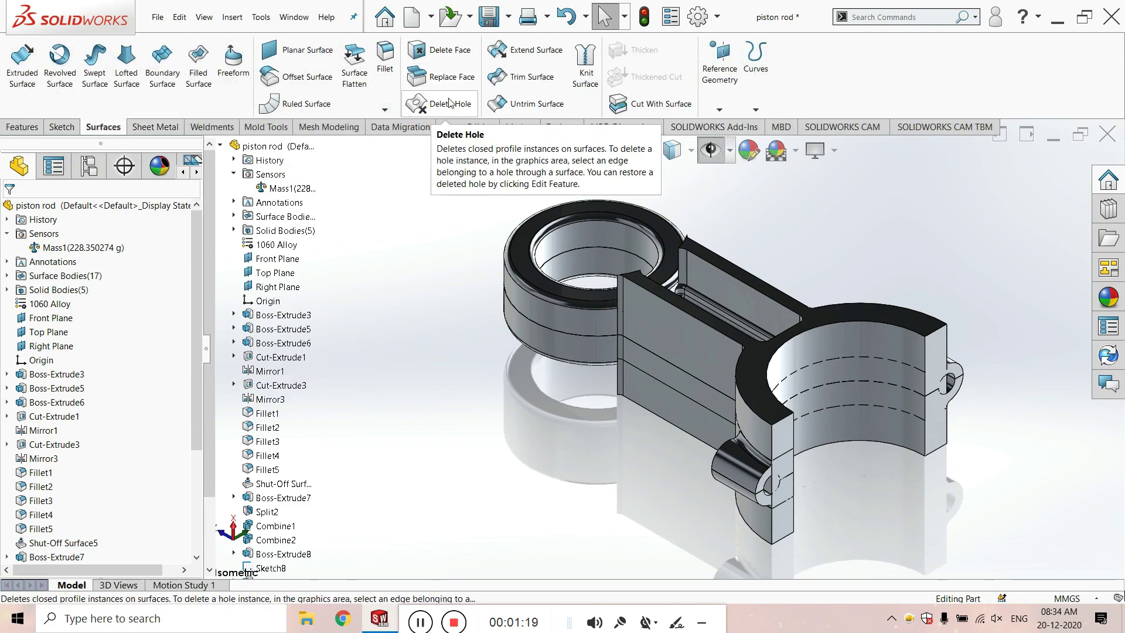
click(401, 128)
click(459, 130)
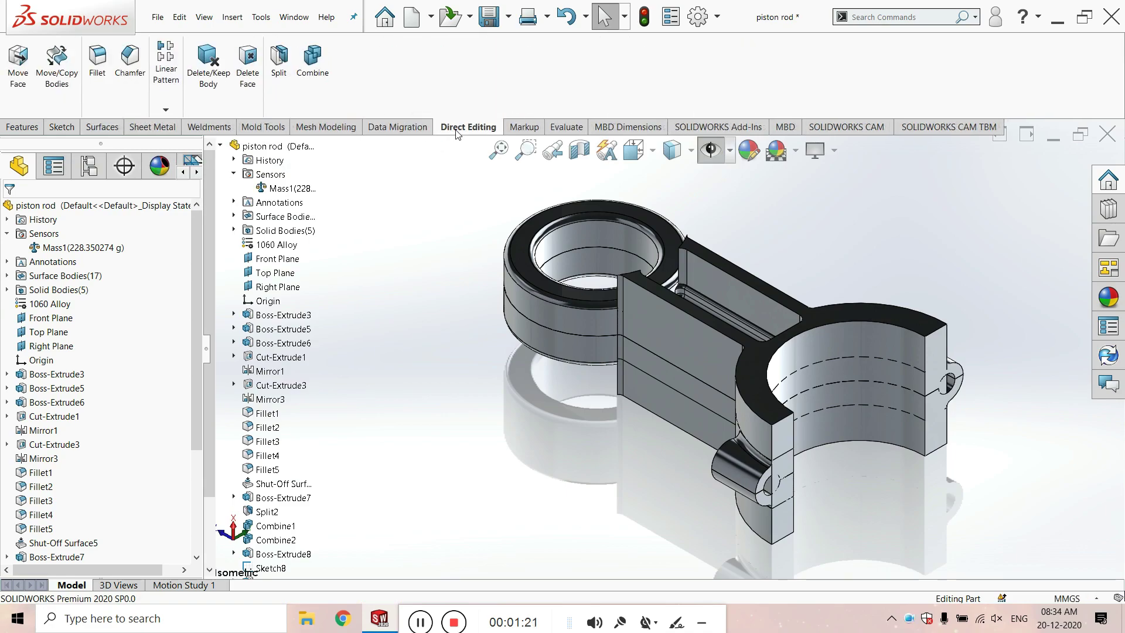
Return to Data Migration, then bring the YouTube channel's videos page in Chrome forward.
click(403, 129)
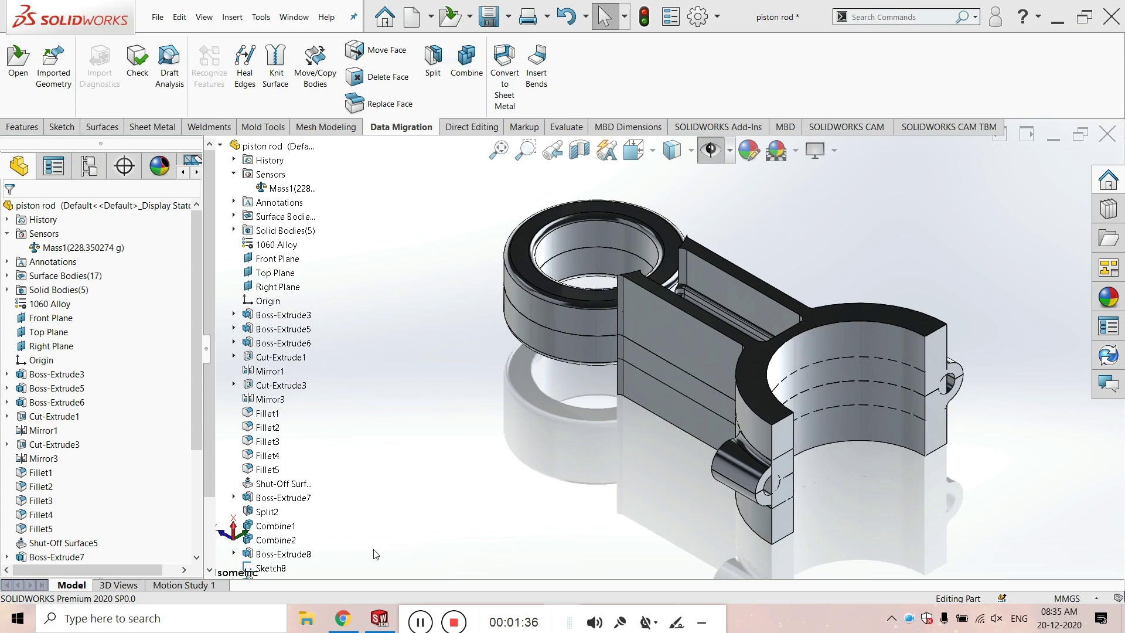
click(342, 618)
scroll(372, 336, up, 1)
Browse the channel's playlists and videos pages, then return to the piston rod in SOLIDWORKS.
scroll(373, 336, up, 2)
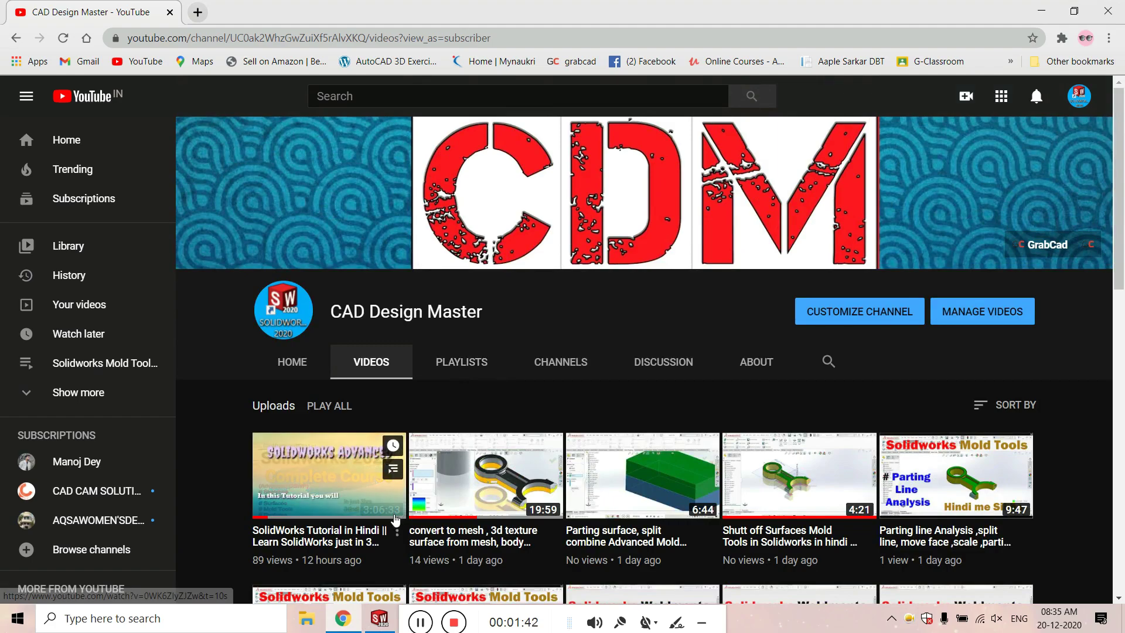
scroll(354, 373, down, 3)
scroll(354, 373, up, 1)
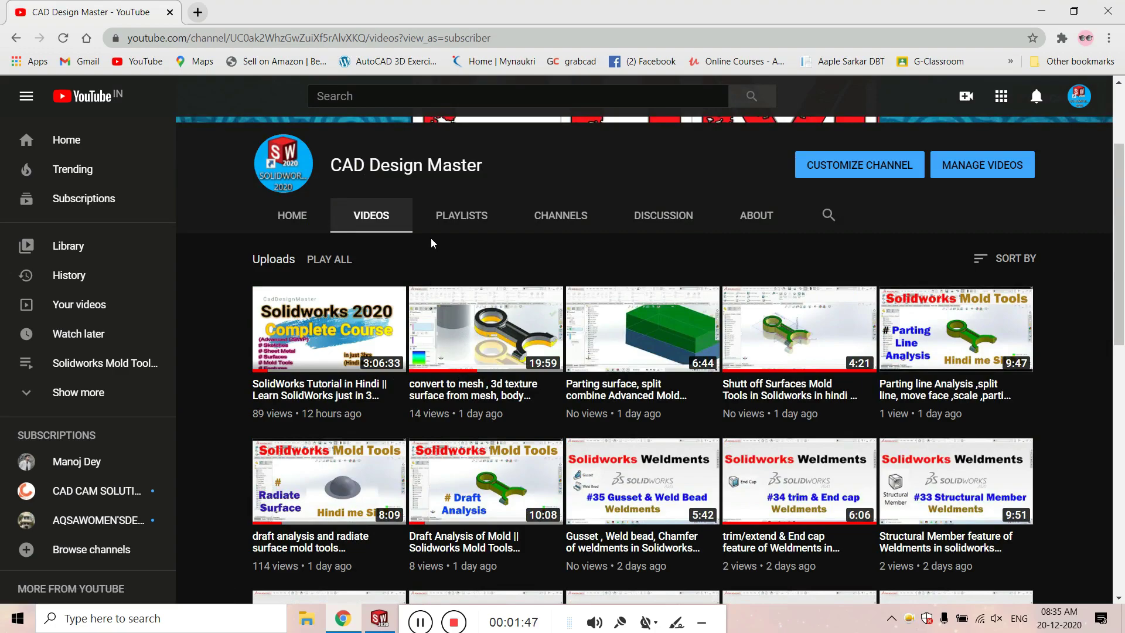
click(462, 222)
scroll(467, 256, down, 3)
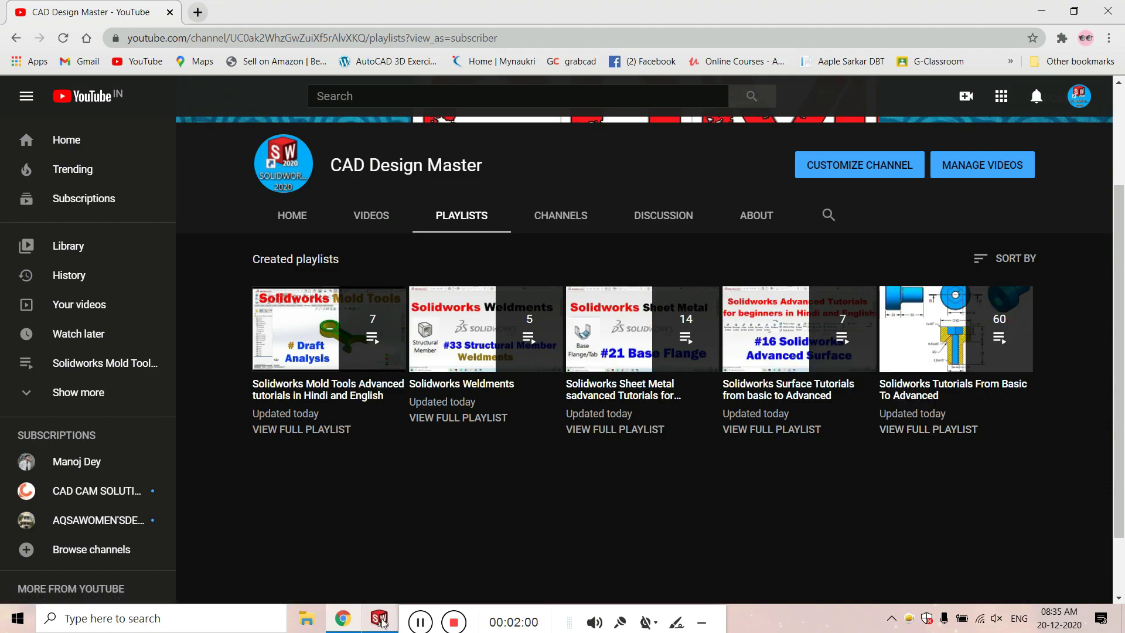
scroll(410, 483, up, 3)
click(375, 363)
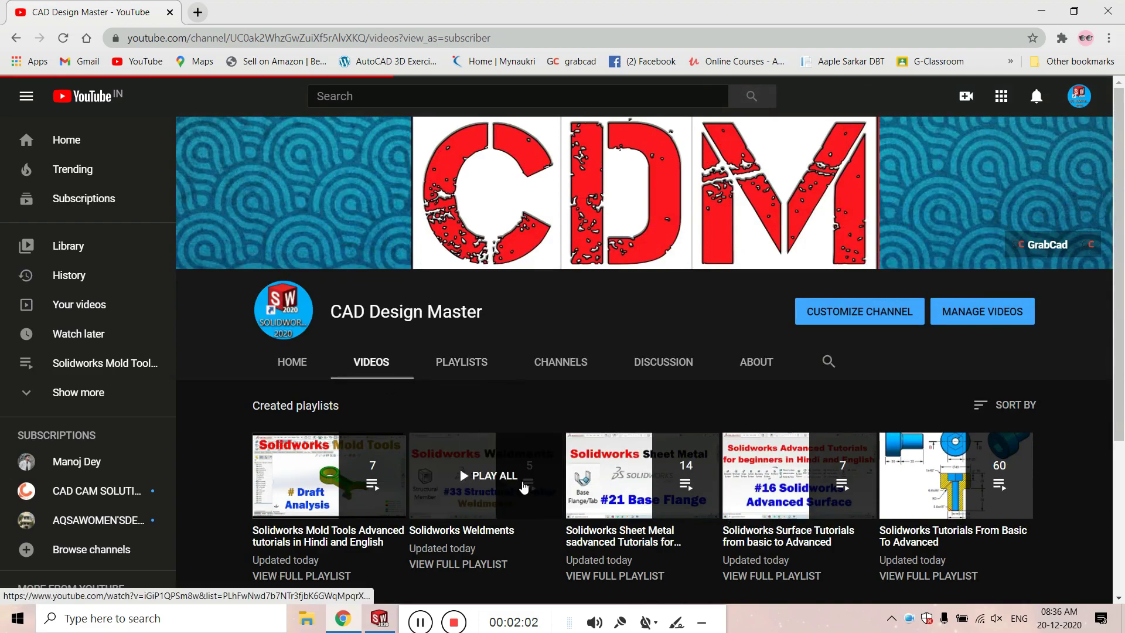
click(380, 618)
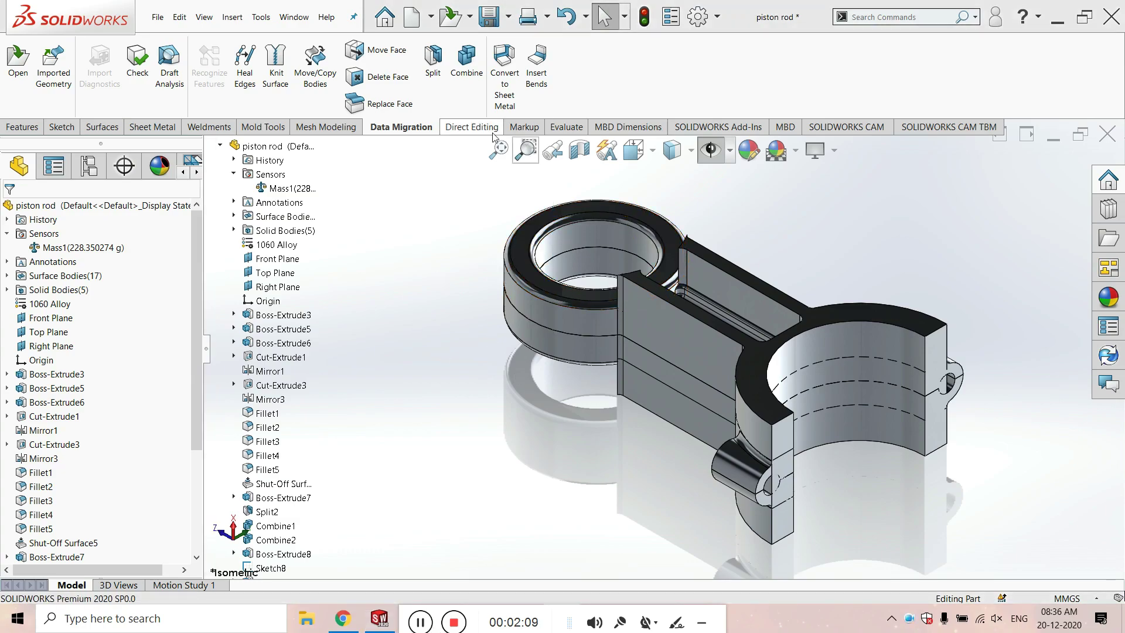
From the Evaluate tab, measure the ring faces: 1520.12 mm² area, 398.98 mm perimeter, 31.75 mm apart.
click(572, 128)
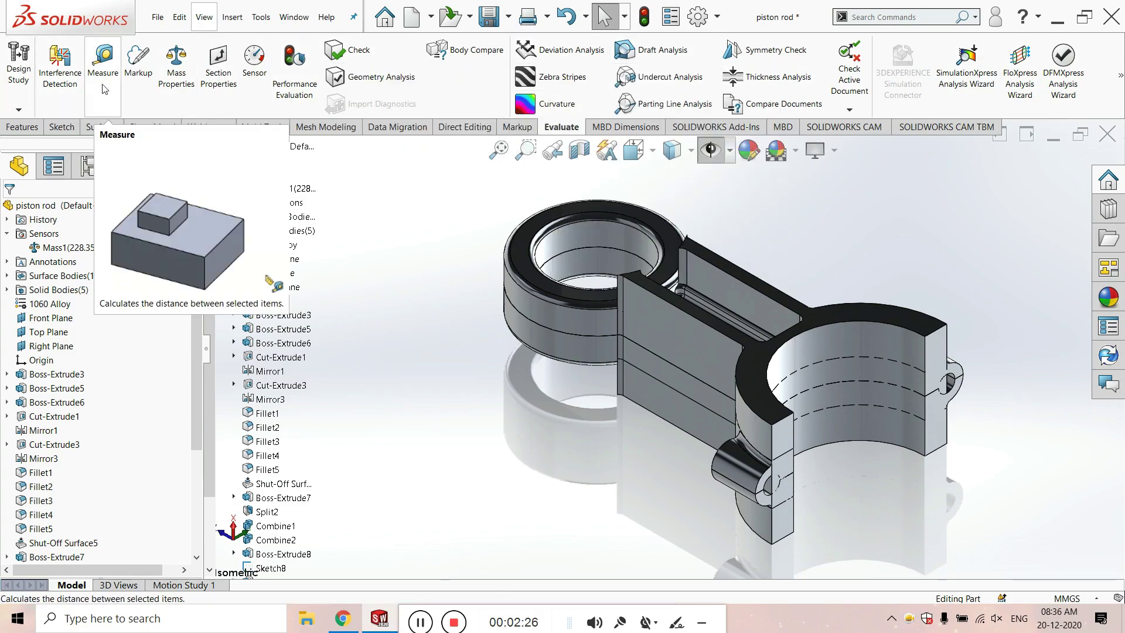
scroll(618, 362, down, 2)
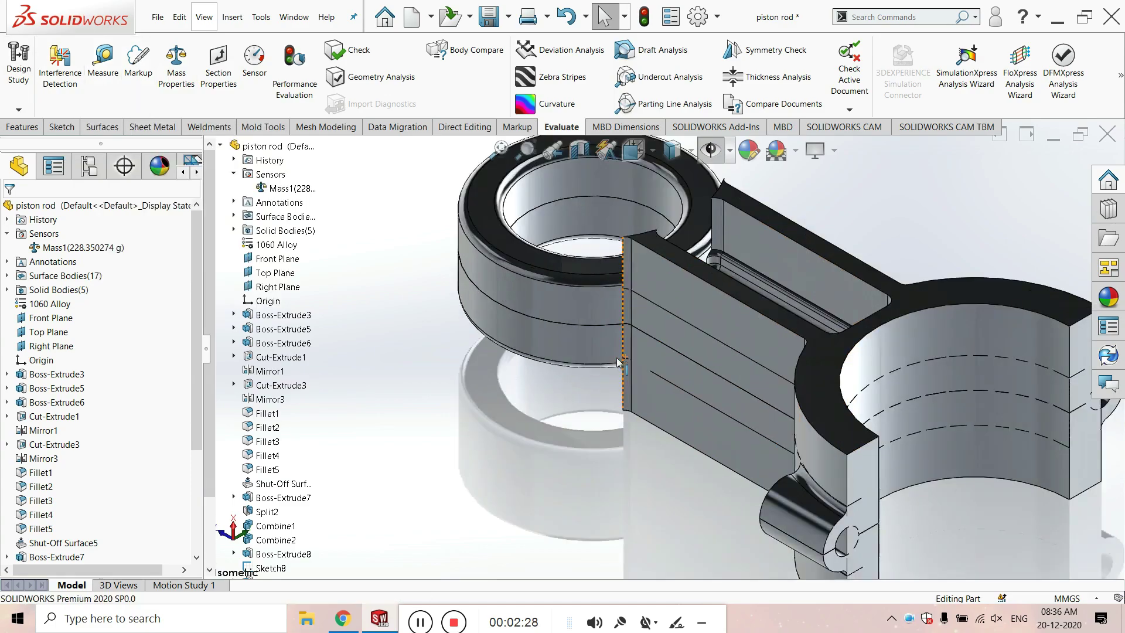
scroll(526, 251, down, 1)
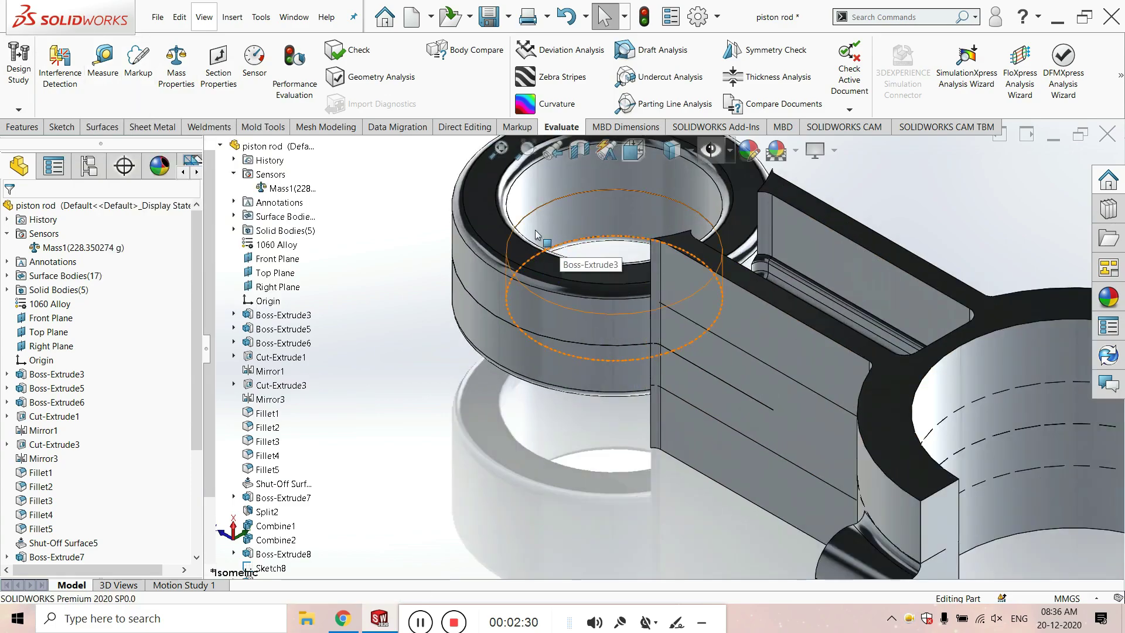
click(106, 63)
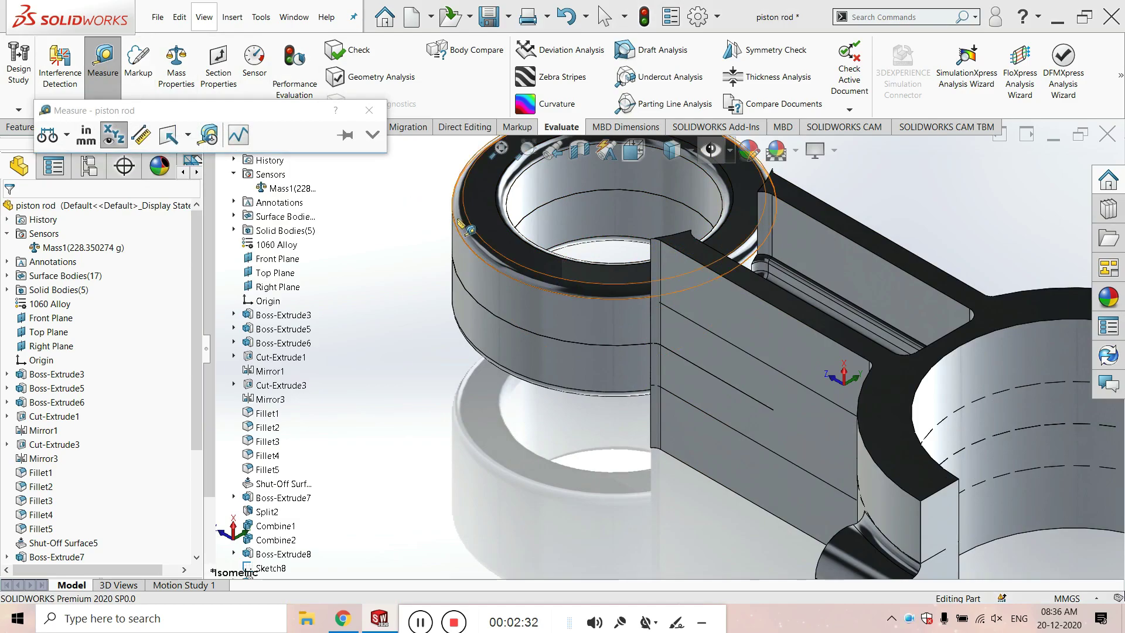
scroll(486, 252, down, 1)
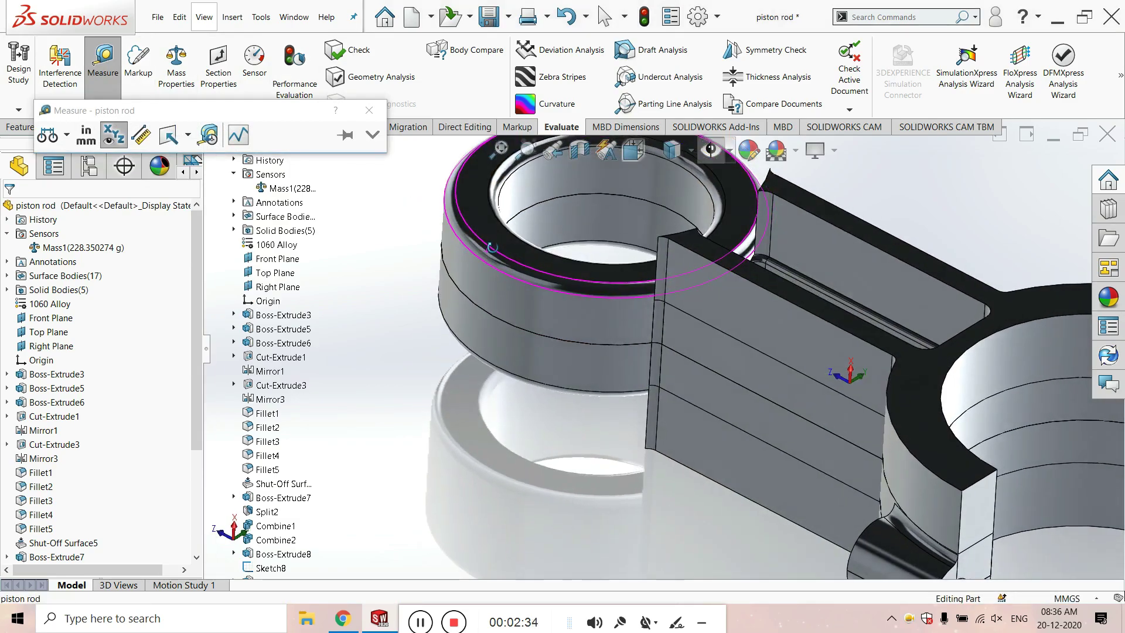
scroll(495, 226, down, 1)
click(495, 222)
middle_drag(498, 221, 525, 372)
click(526, 350)
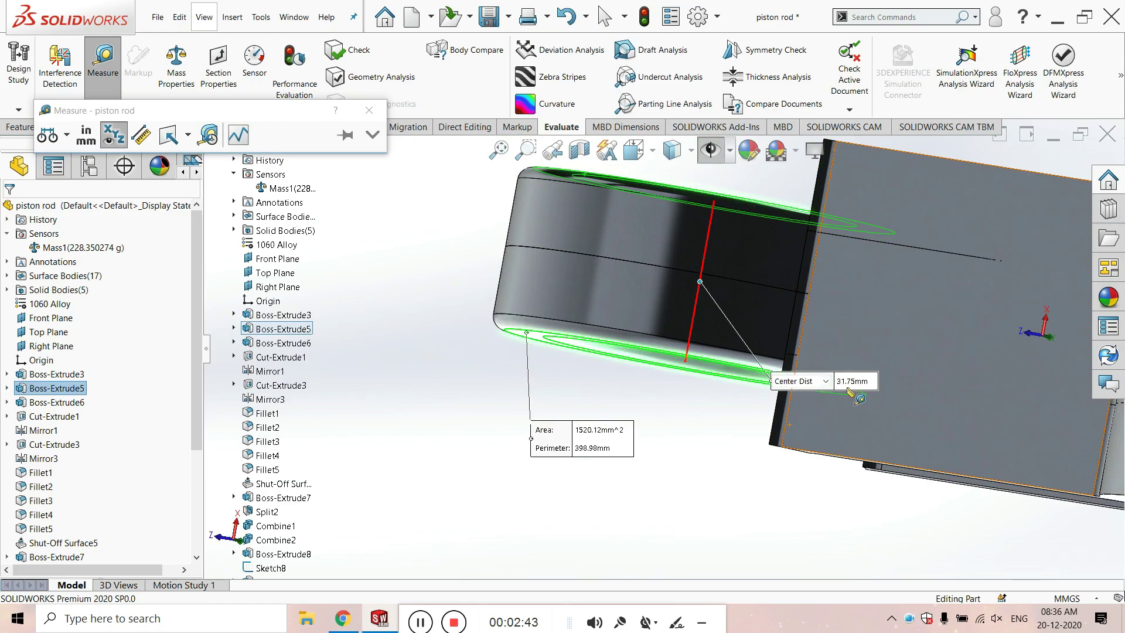
click(369, 110)
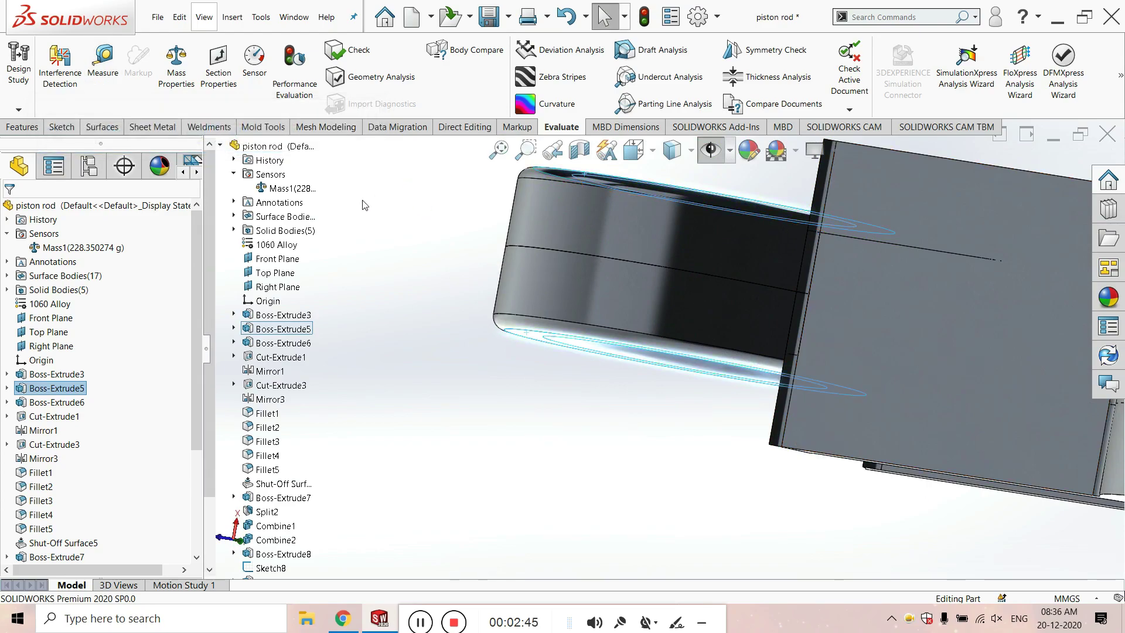
Orbit out to the whole part and restore the isometric view.
scroll(441, 307, up, 5)
middle_drag(441, 307, 815, 460)
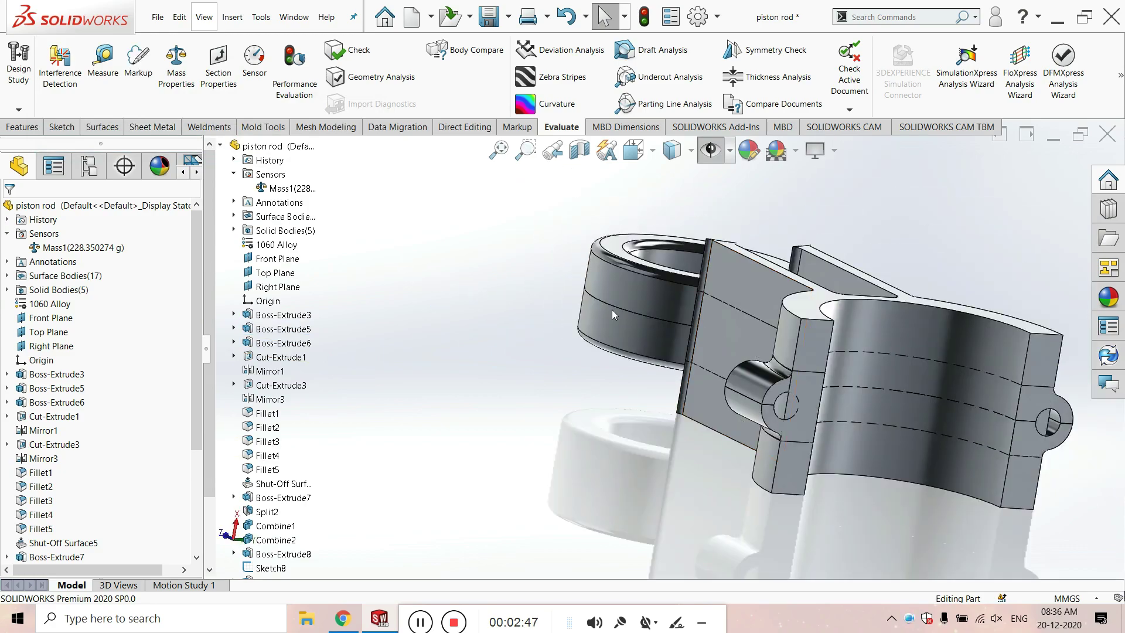
key(ctrl+7)
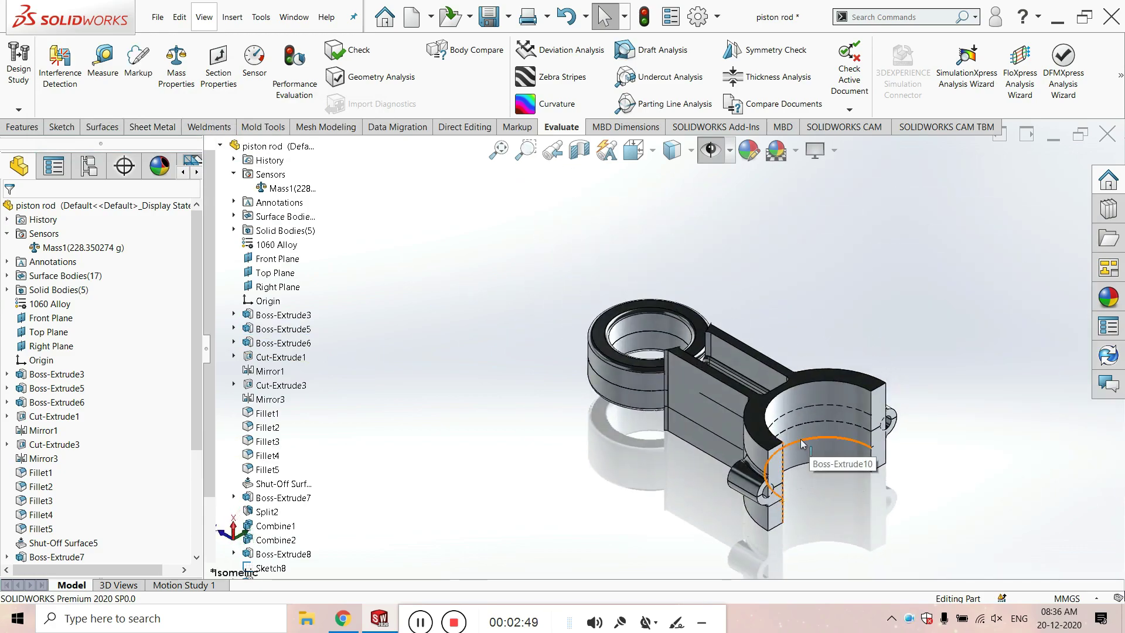
Open Mass Properties and review the piston rod's 2083.83 g mass and 771789.56 mm³ volume.
click(176, 65)
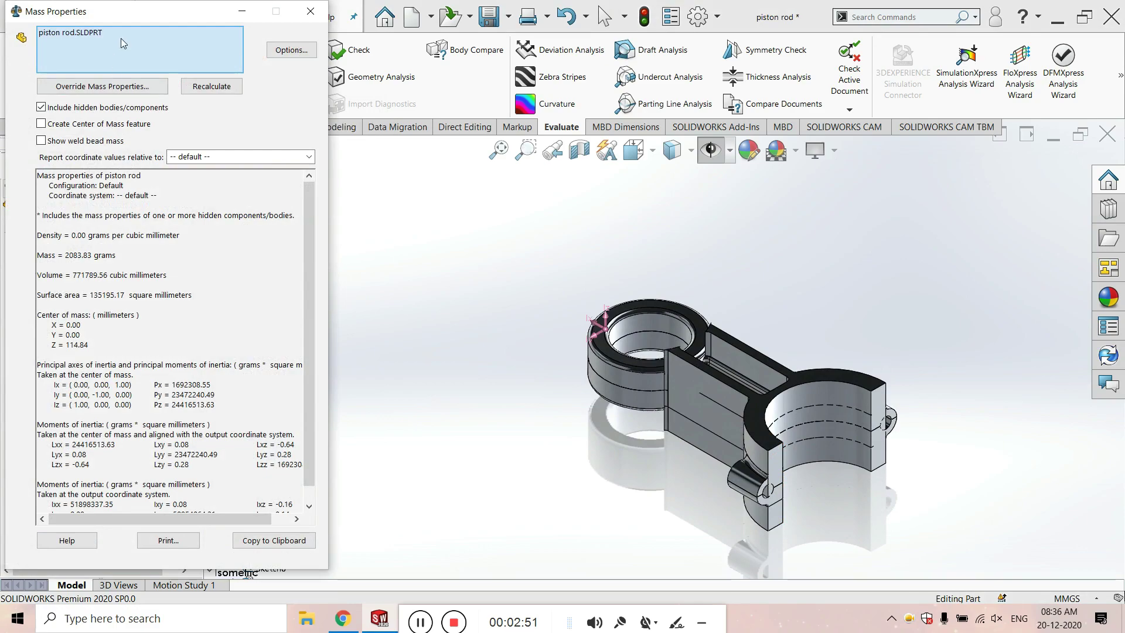
drag(175, 13, 228, 60)
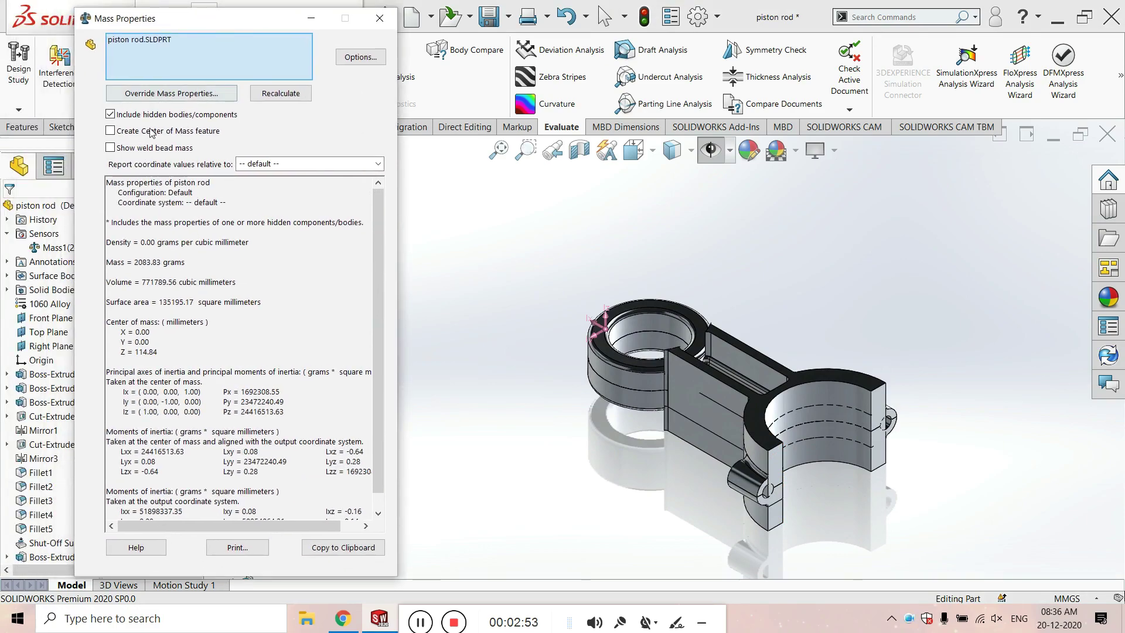
drag(139, 242, 219, 255)
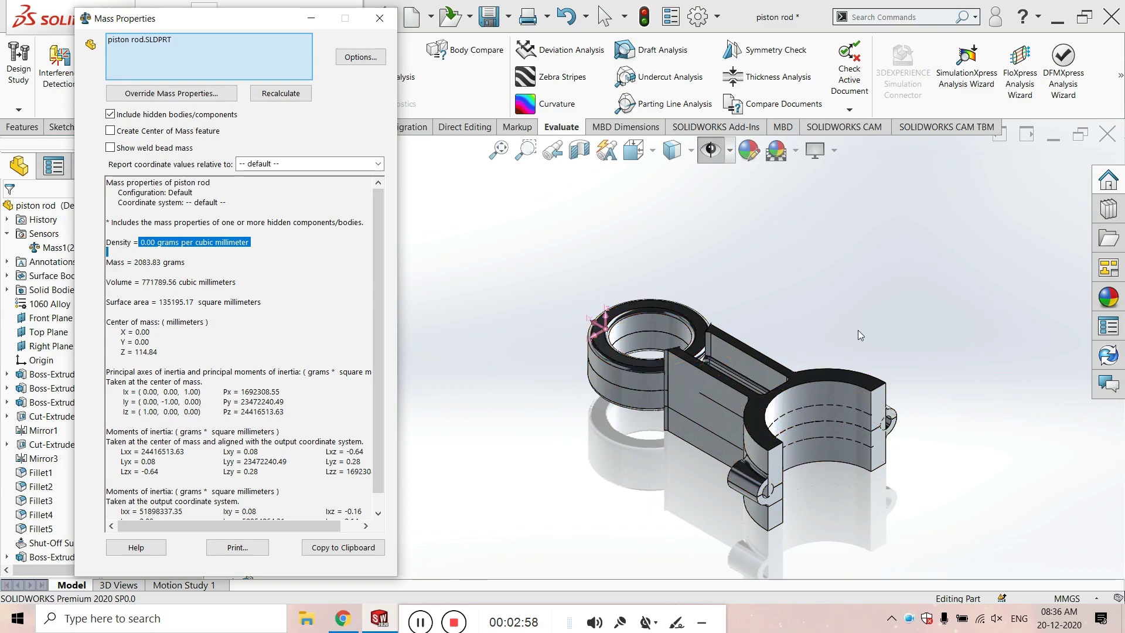
click(178, 264)
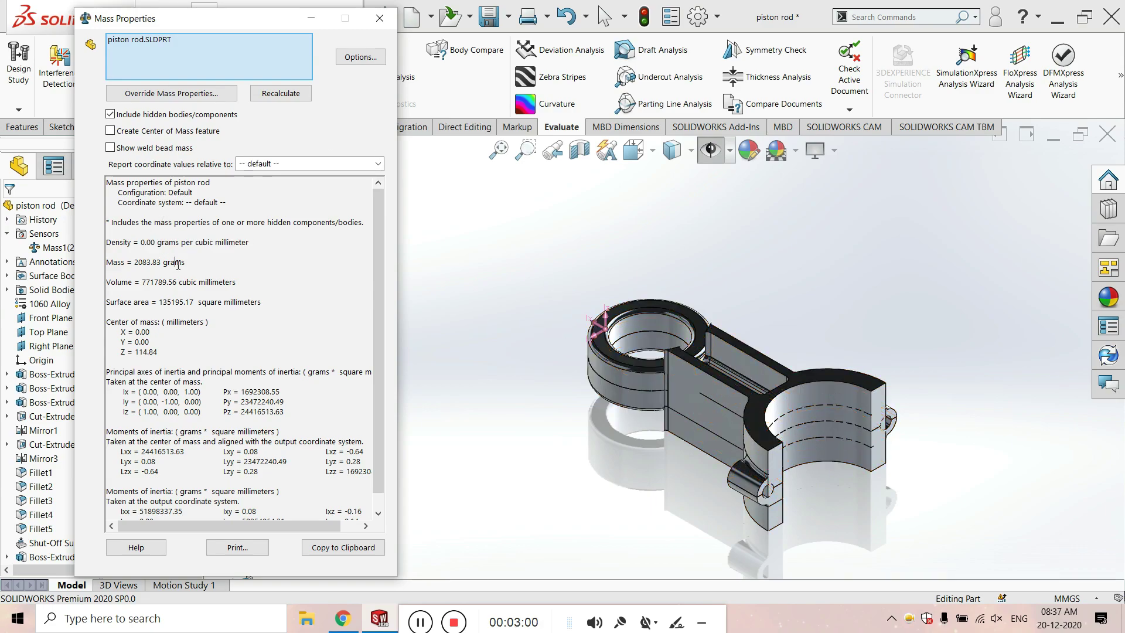
drag(149, 342, 158, 352)
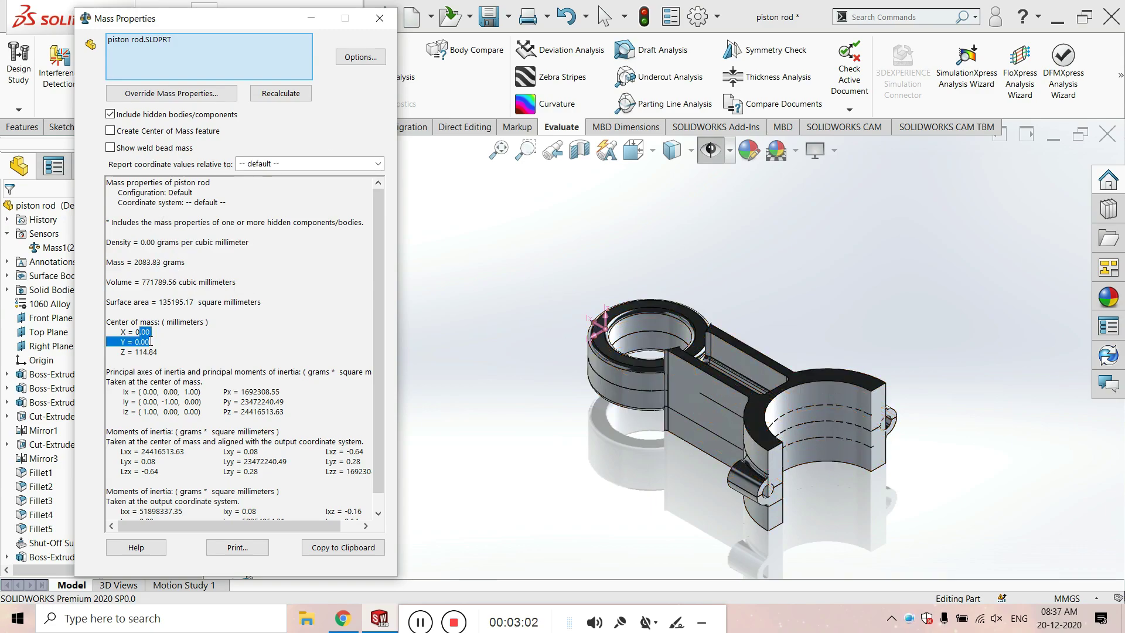
click(150, 341)
scroll(177, 380, down, 1)
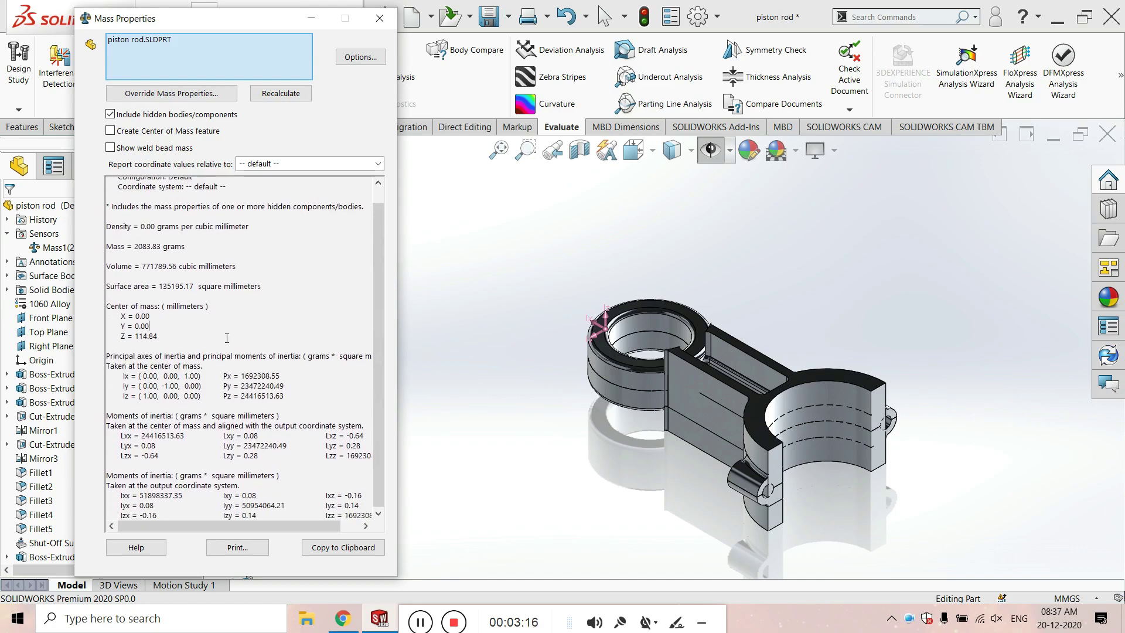
scroll(227, 338, up, 1)
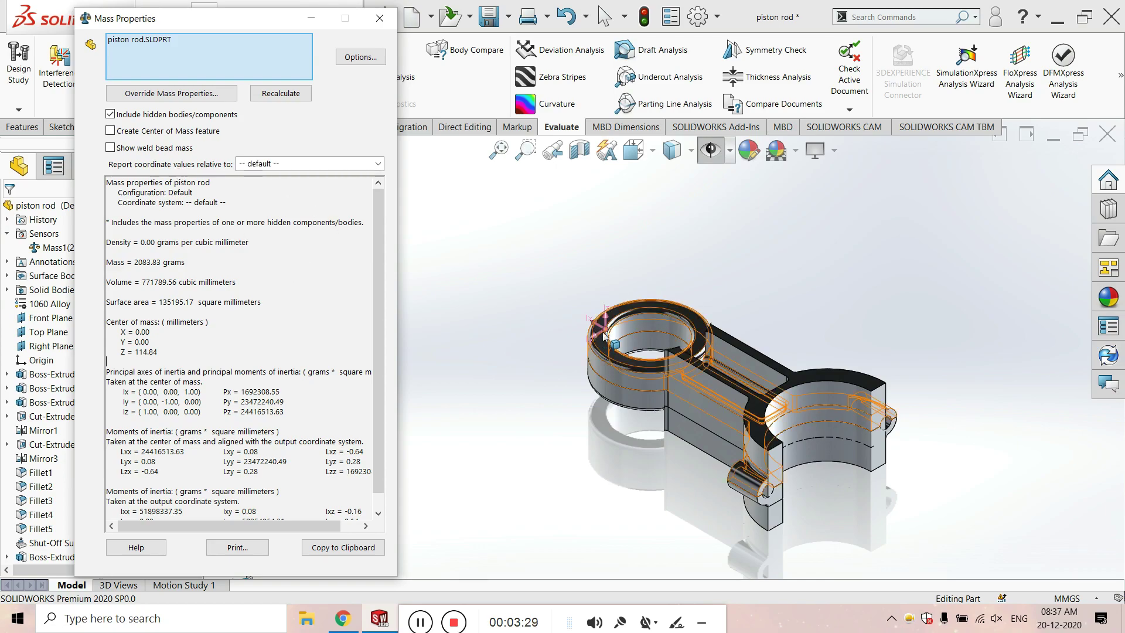
scroll(606, 335, down, 2)
scroll(642, 338, down, 2)
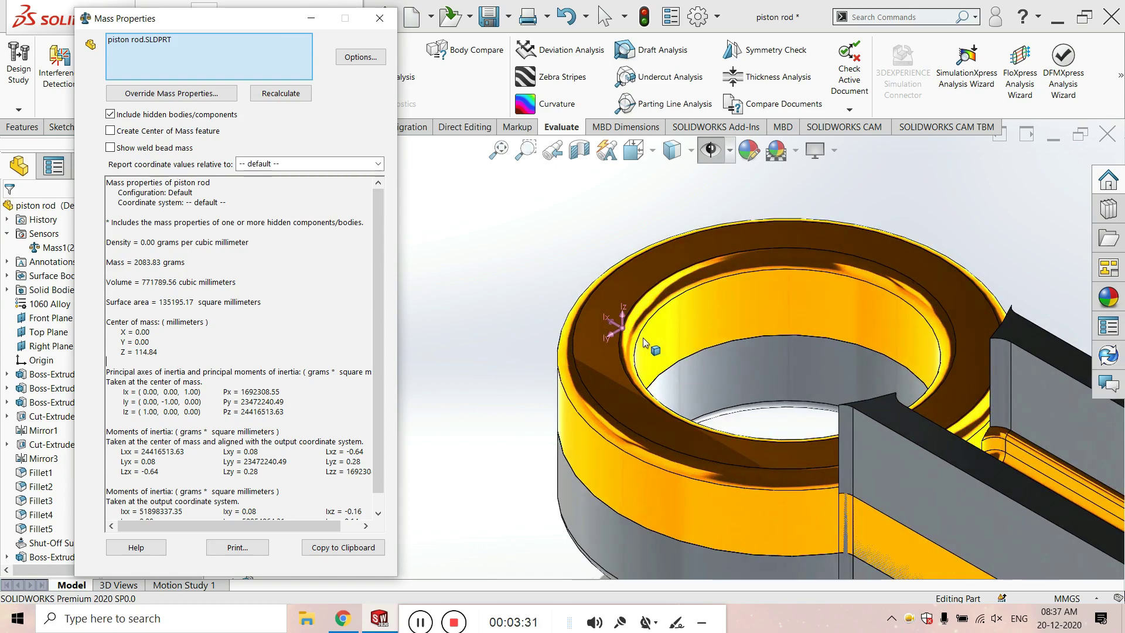
scroll(642, 338, down, 2)
Keep report coordinates at default and close the Mass Properties report.
click(590, 258)
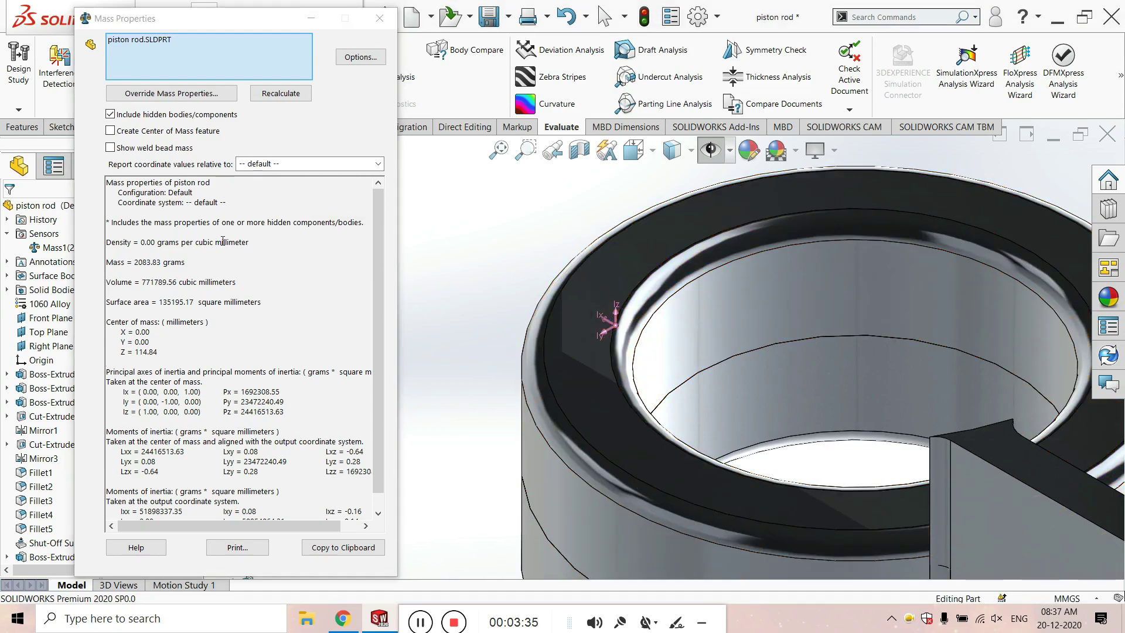
scroll(687, 427, up, 2)
scroll(681, 362, up, 2)
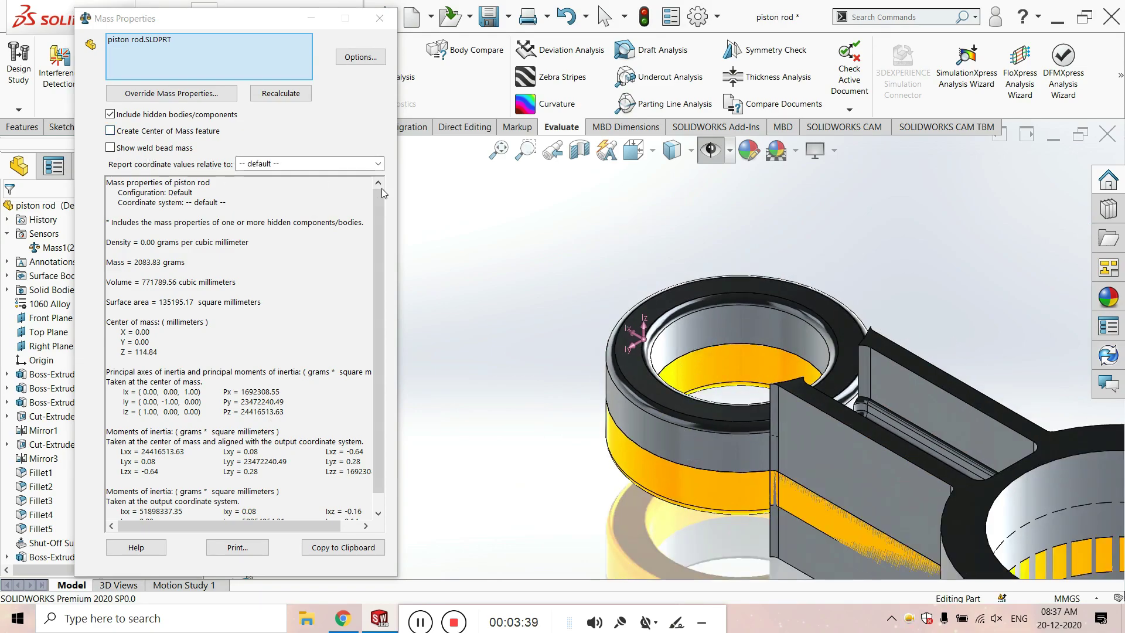
click(379, 167)
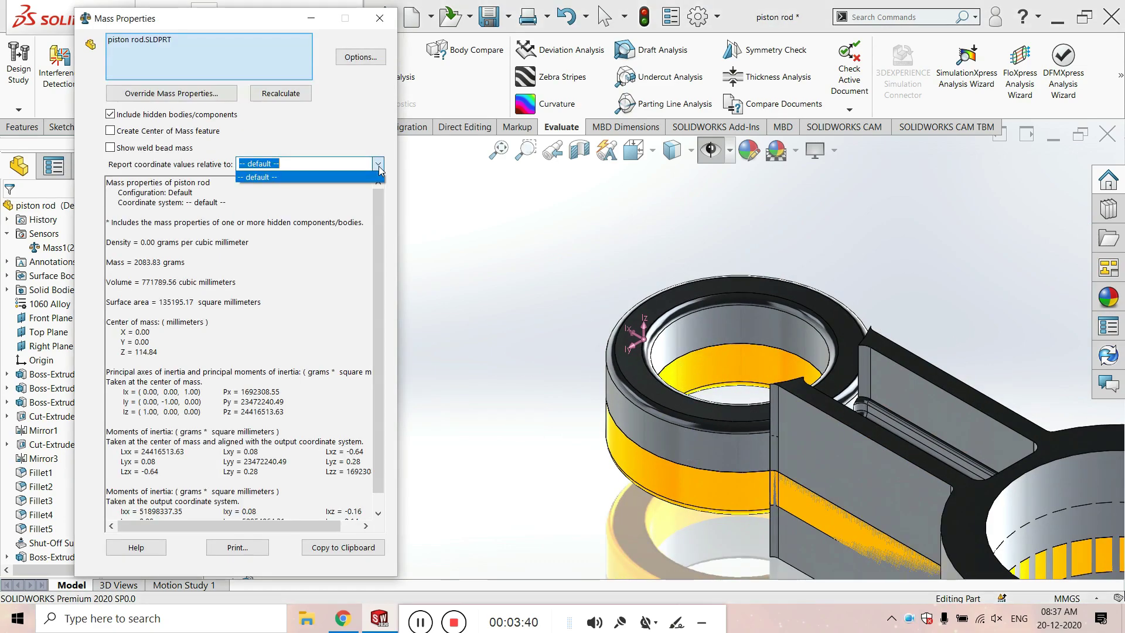
click(278, 173)
click(380, 18)
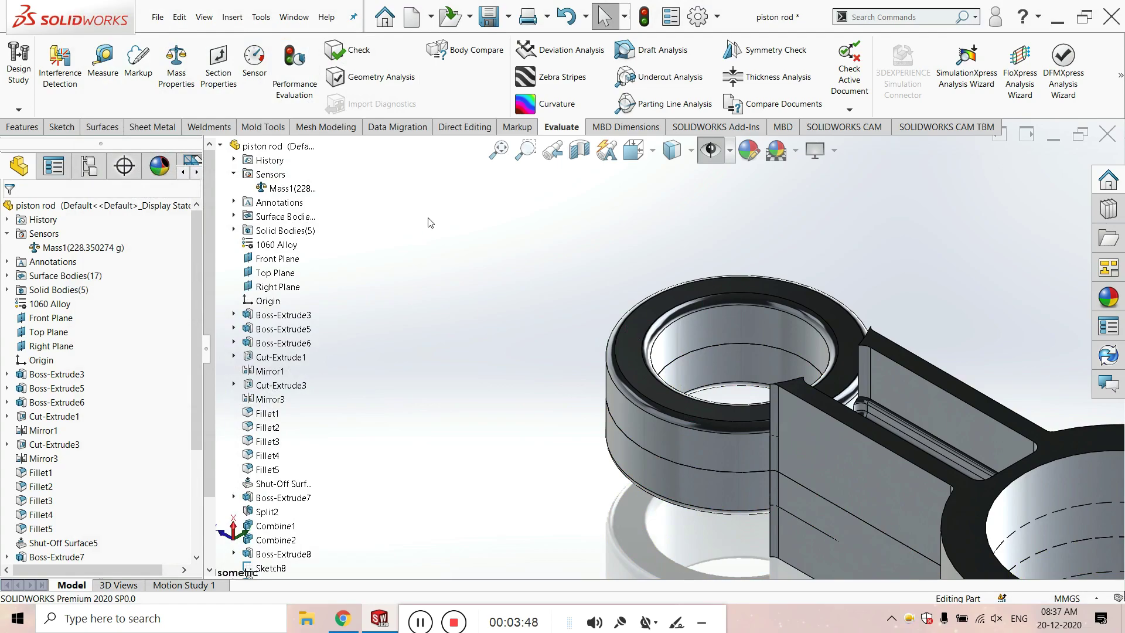
Add a Reference Geometry coordinate system with its origin at a Boss-Extrude10 corner vertex.
click(885, 19)
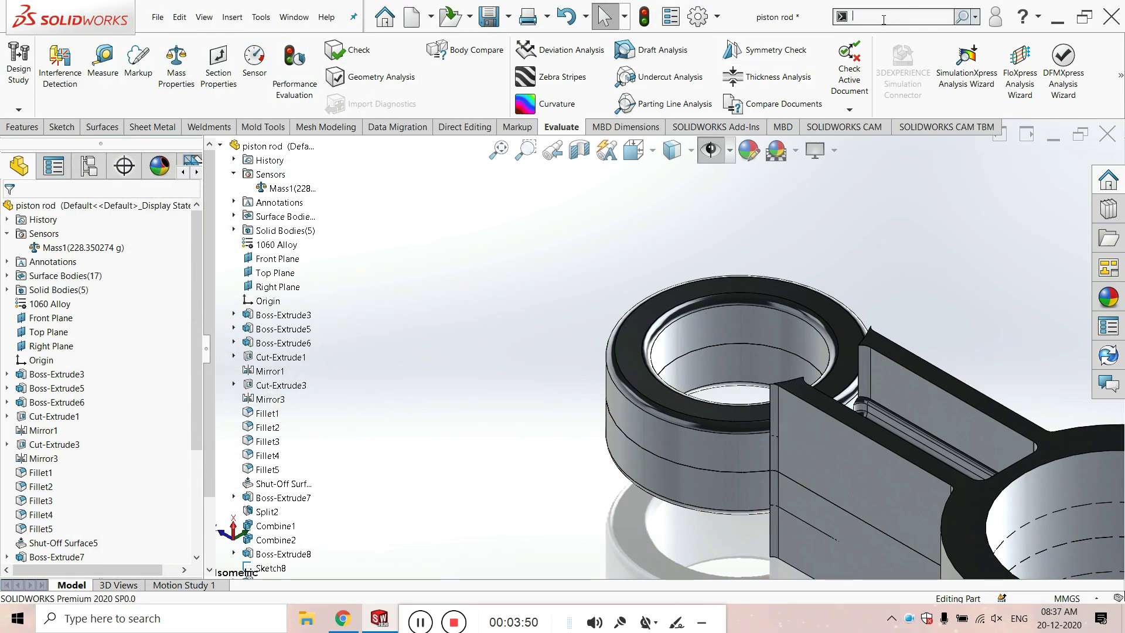
text(coo)
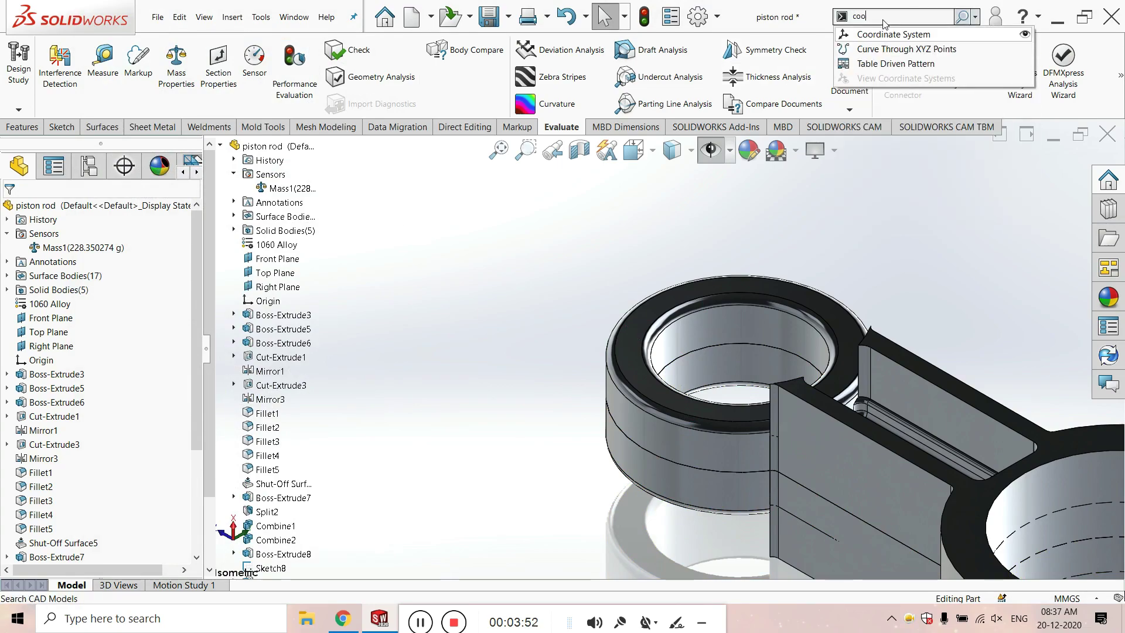
click(1025, 35)
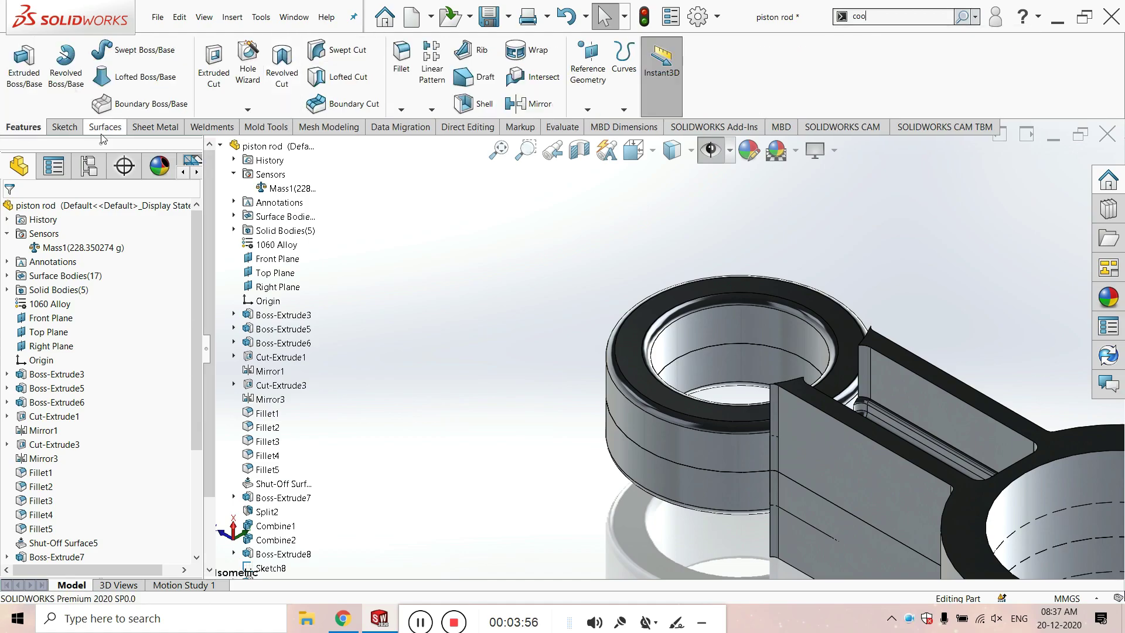
click(607, 77)
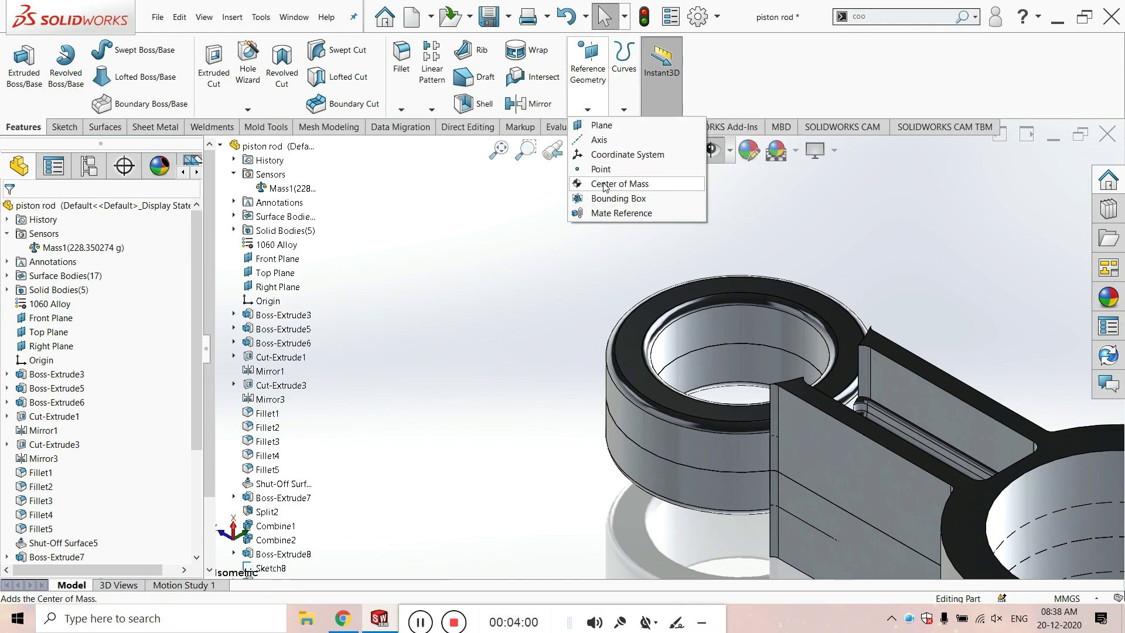
click(607, 159)
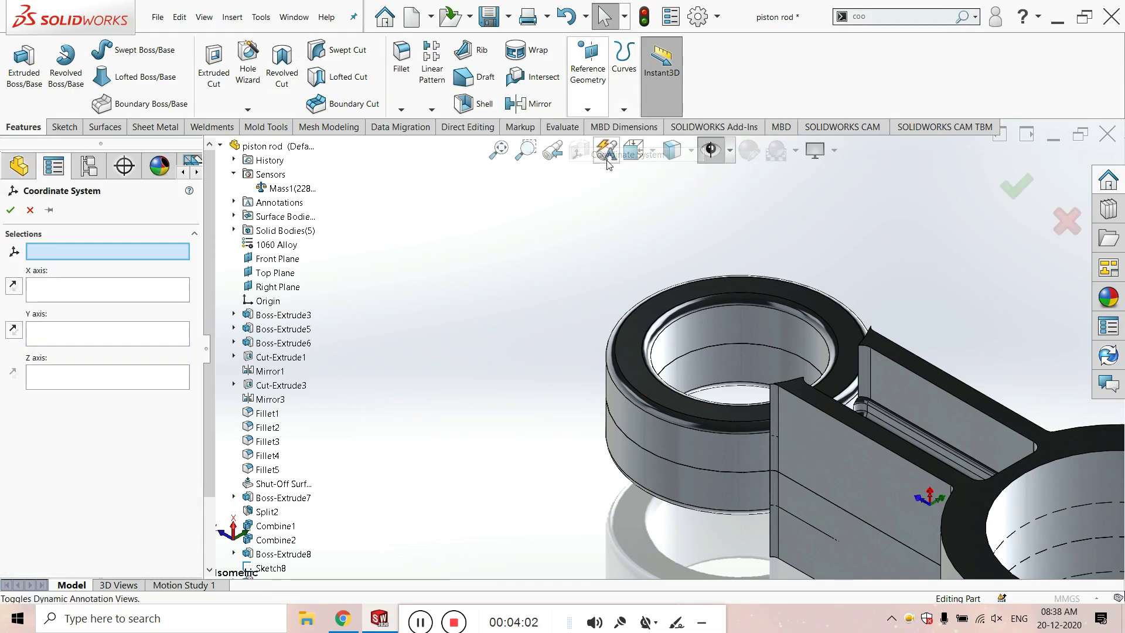
scroll(826, 474, up, 3)
scroll(826, 474, down, 5)
scroll(820, 469, down, 4)
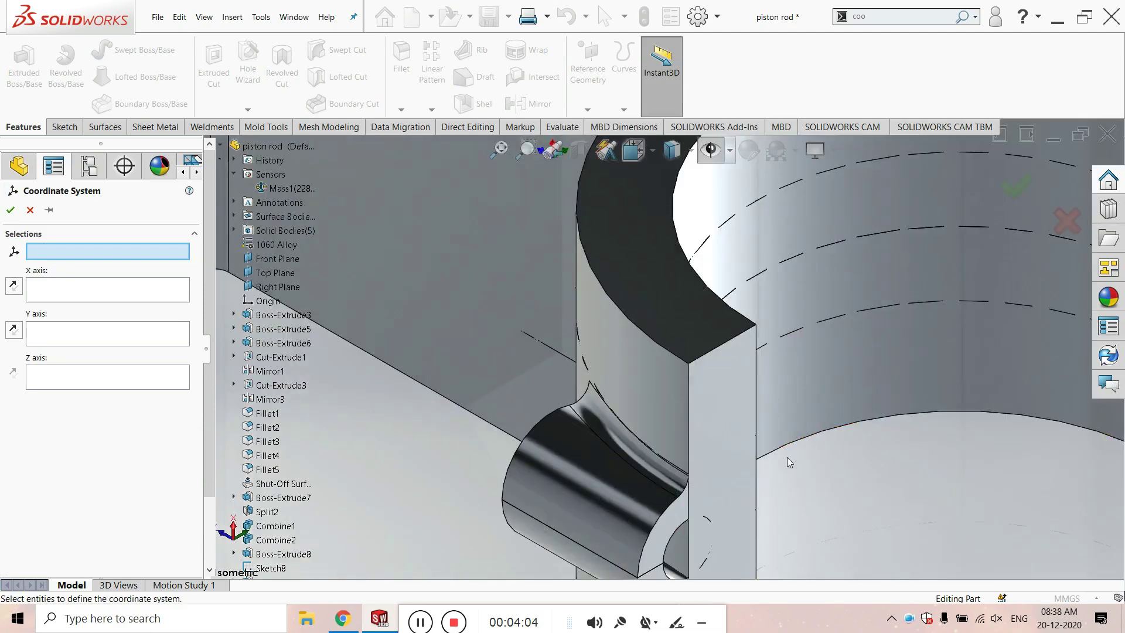
scroll(761, 410, down, 3)
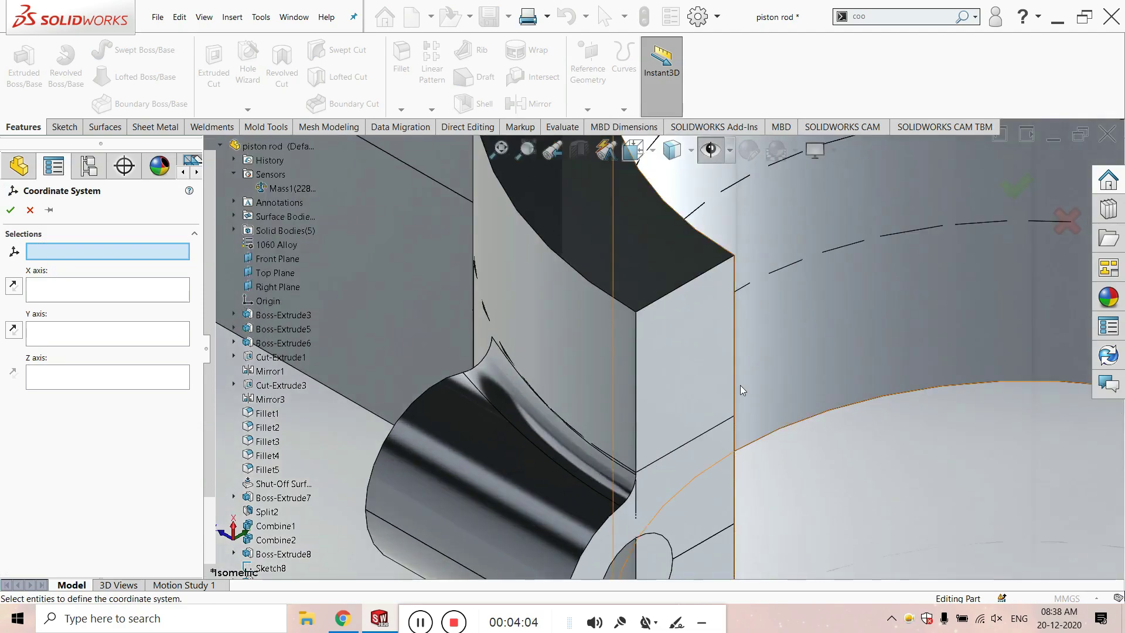
click(636, 310)
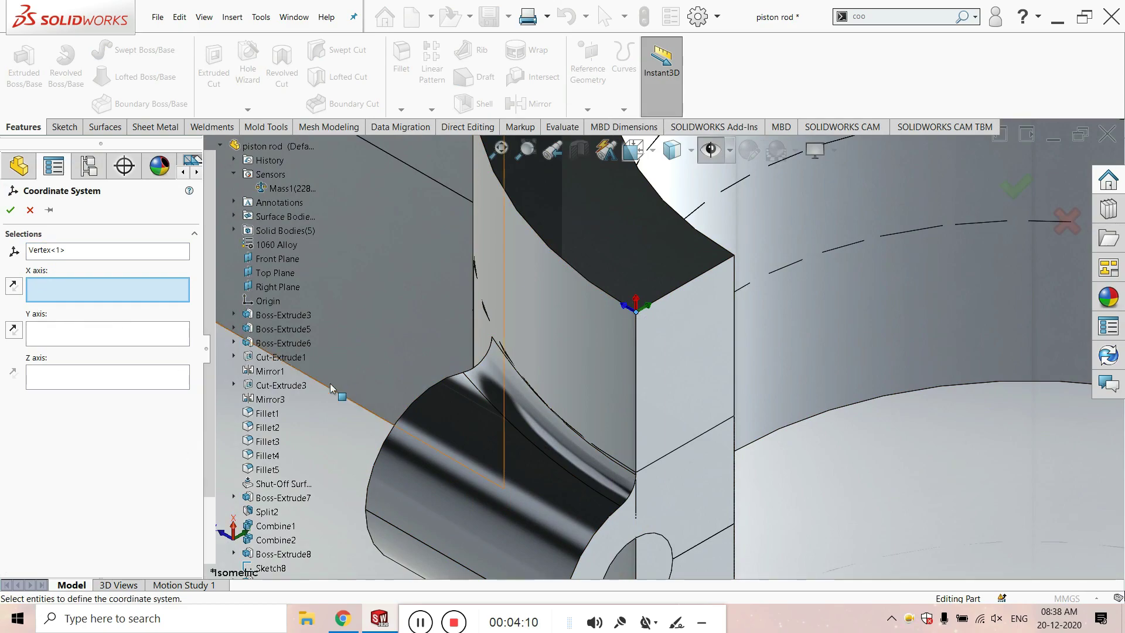
click(11, 210)
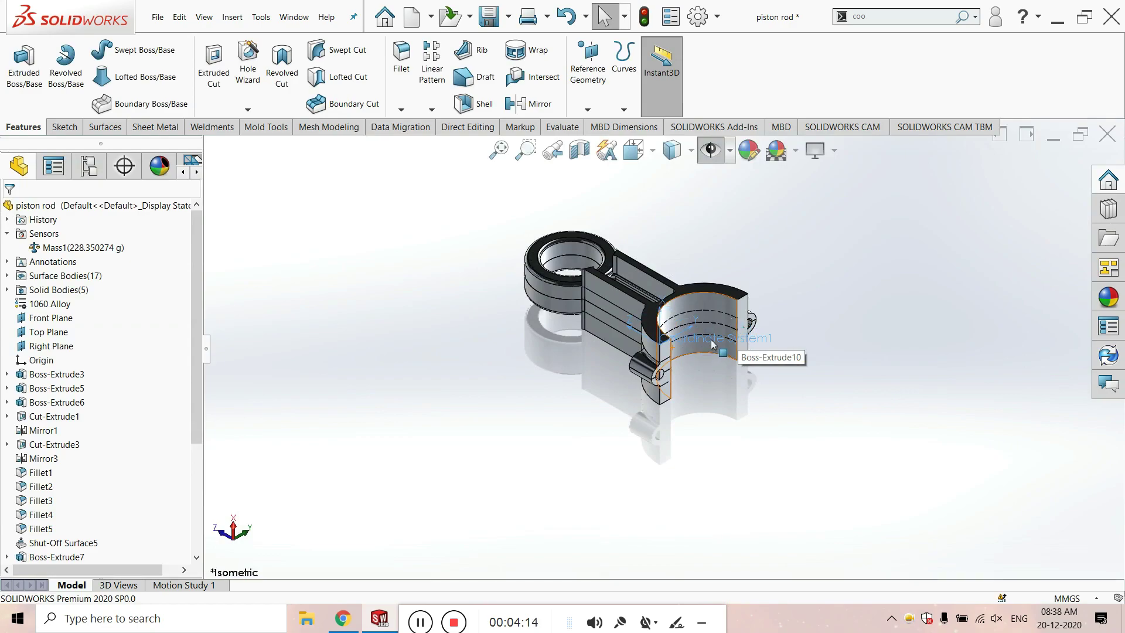
Rename Coordinate System1 in the FeatureManager tree to Cs1 via Rename tree item.
click(711, 339)
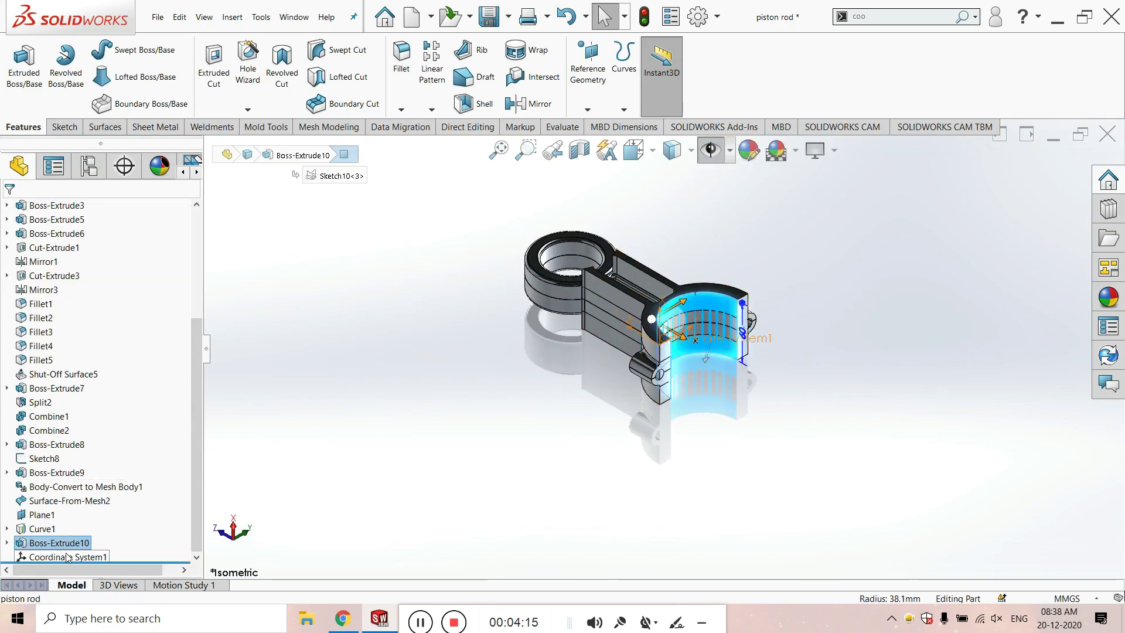
click(66, 557)
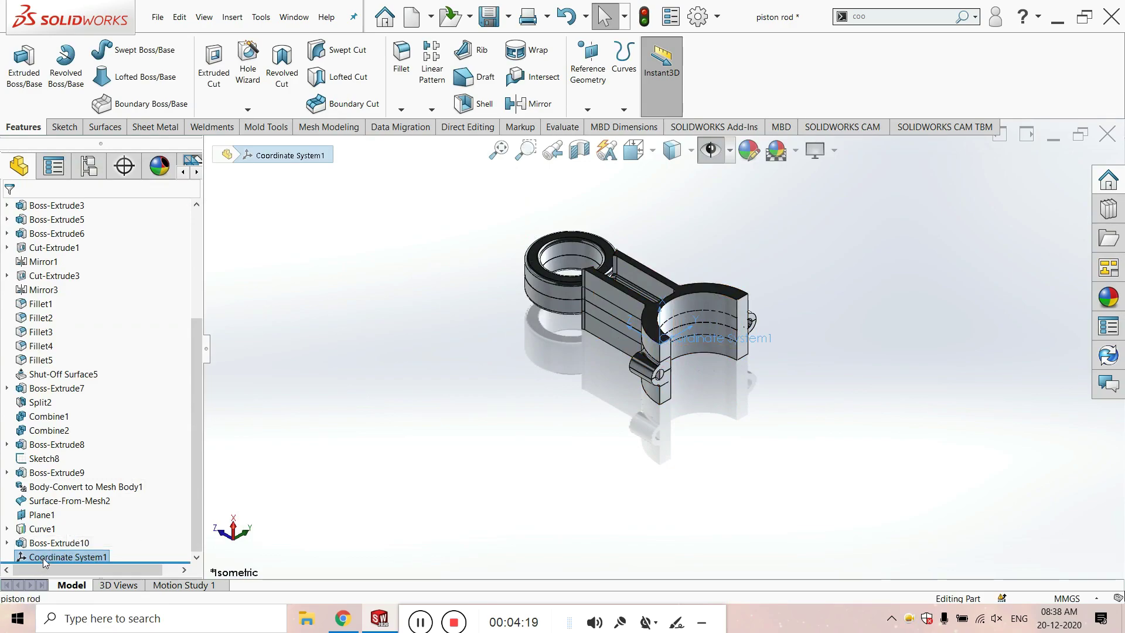
right_click(43, 558)
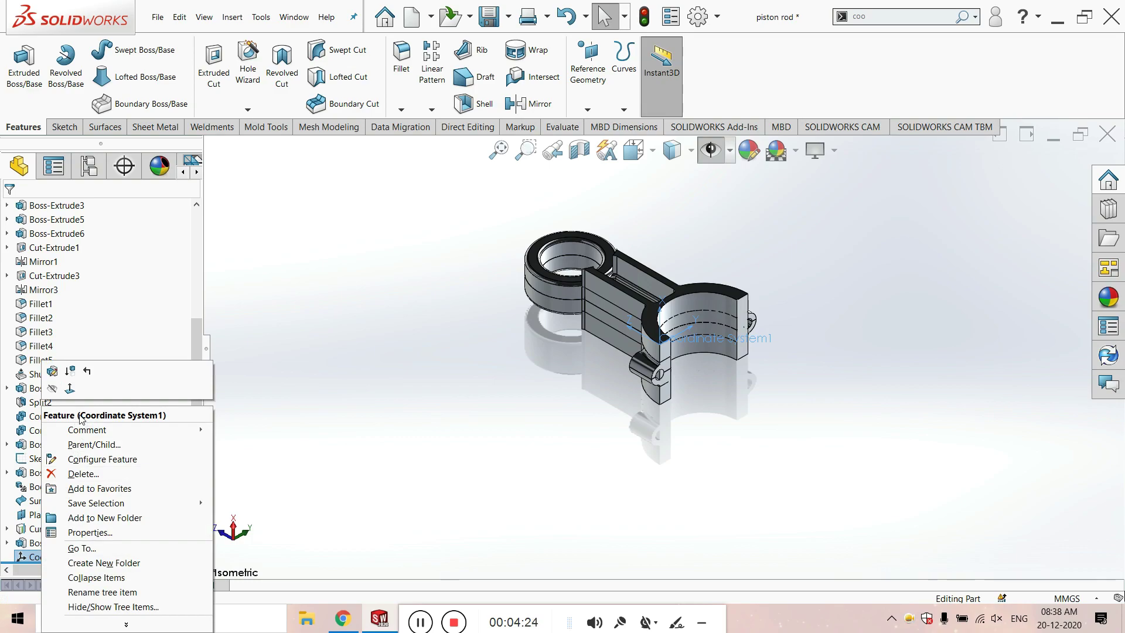
click(302, 454)
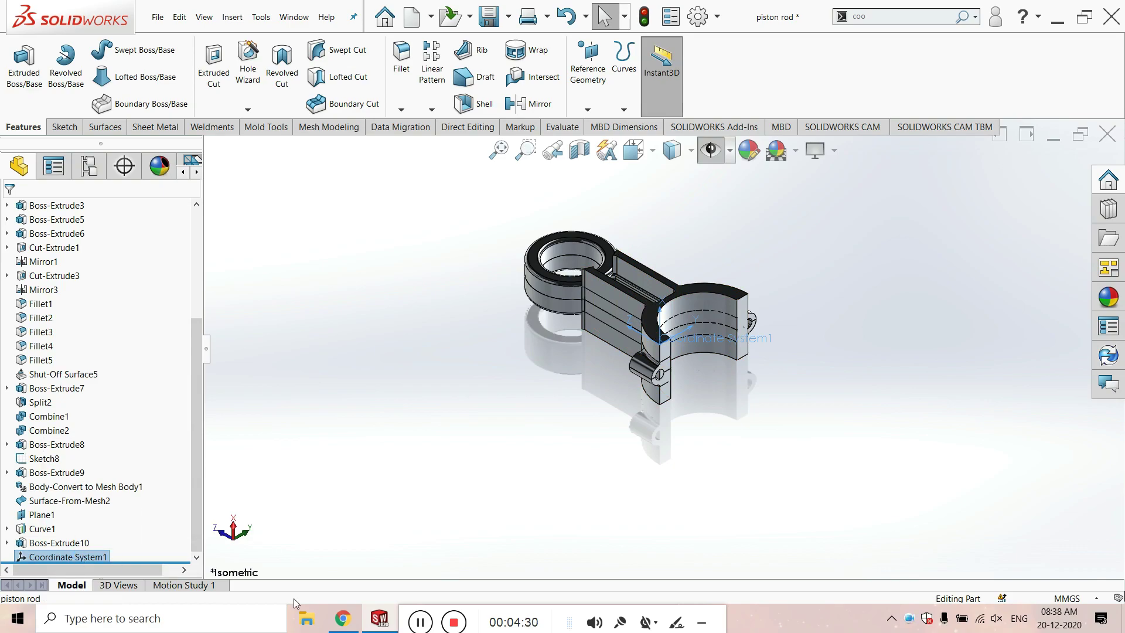
key(Escape)
click(67, 556)
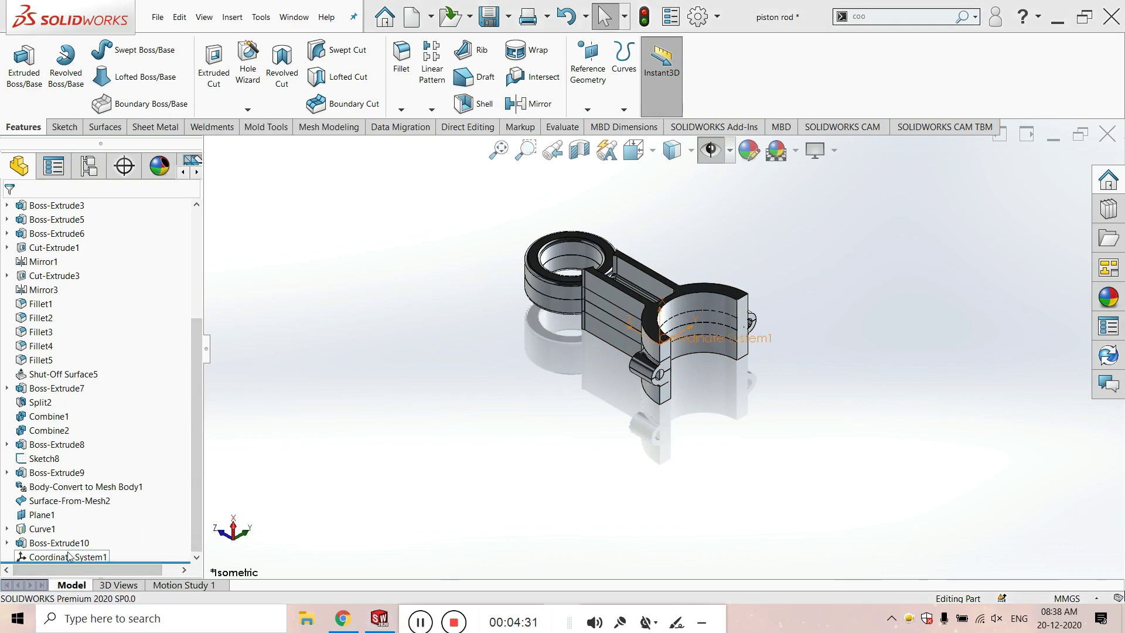
right_click(66, 557)
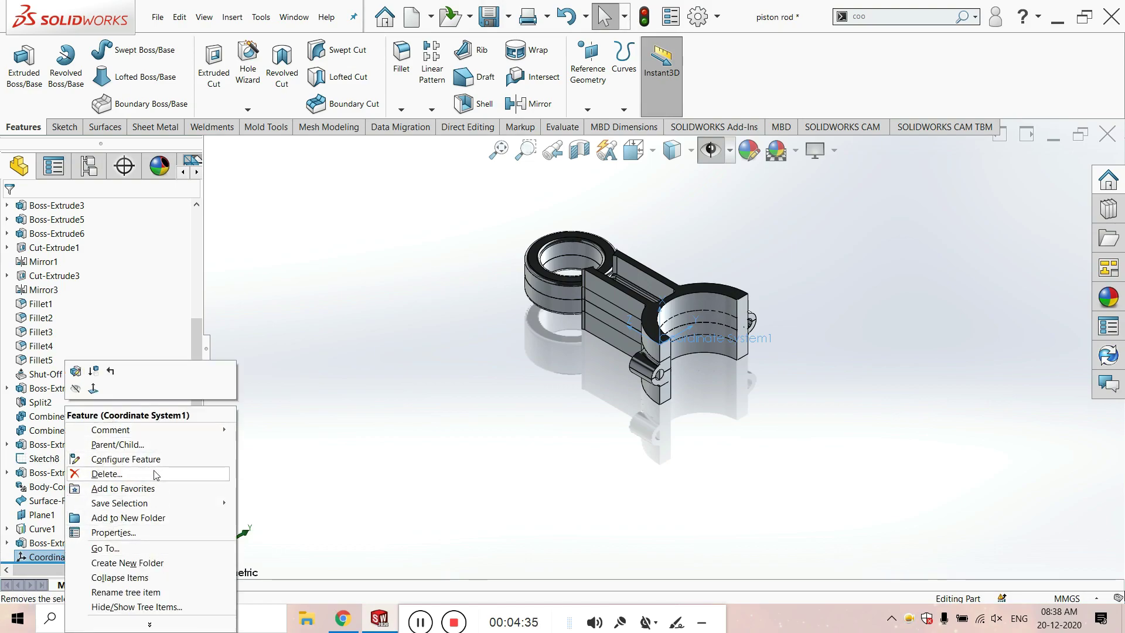
click(148, 593)
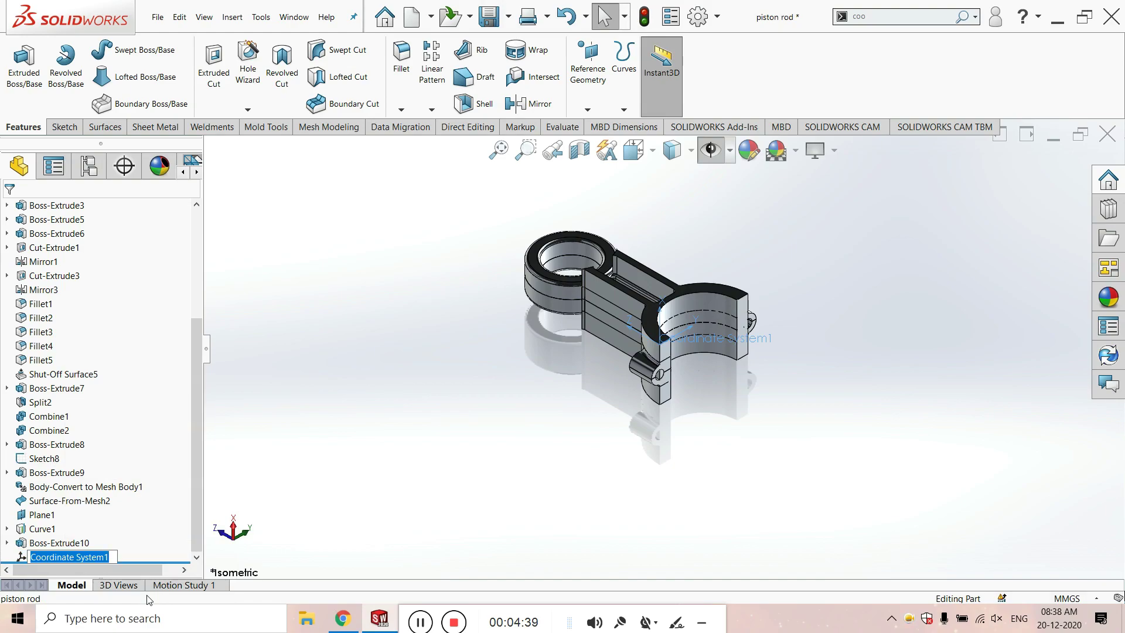
text(C)
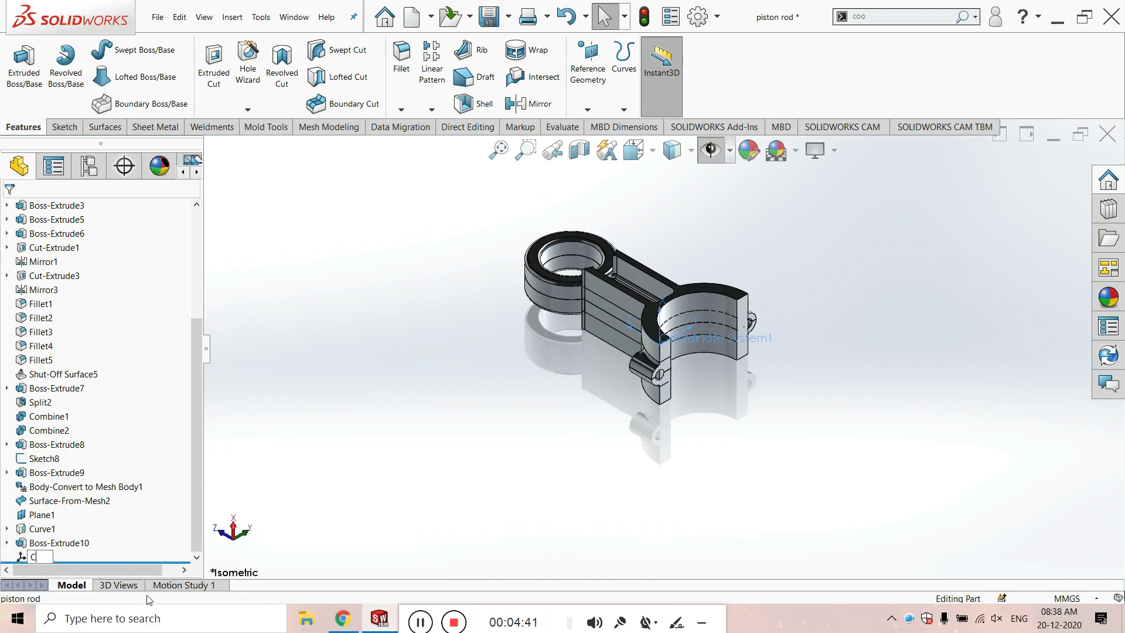
text(1)
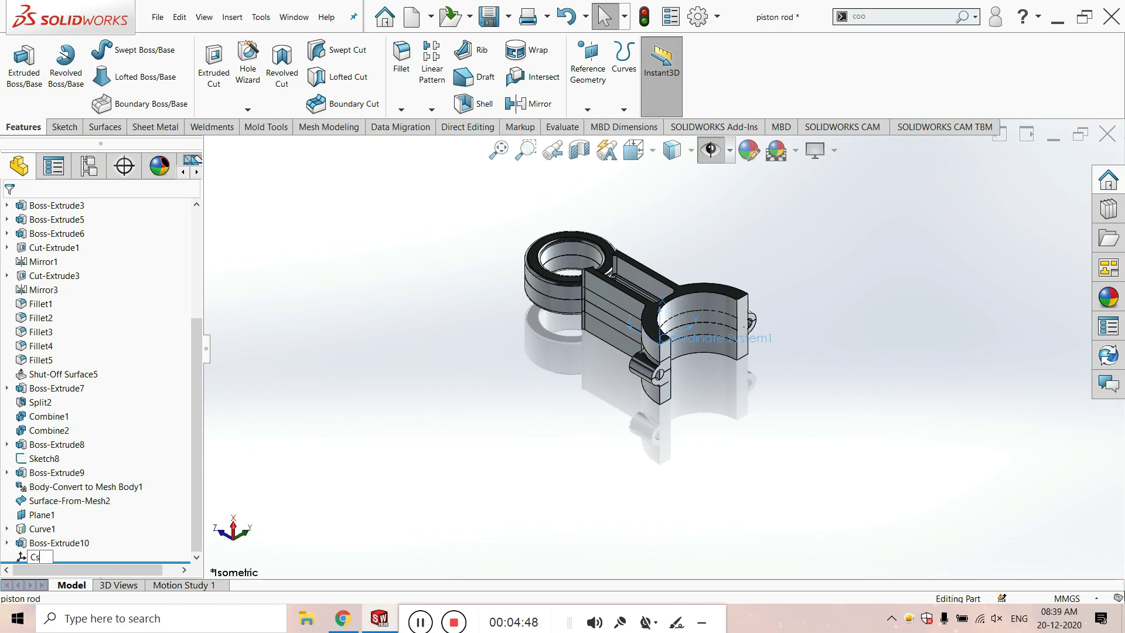
text(1)
key(Return)
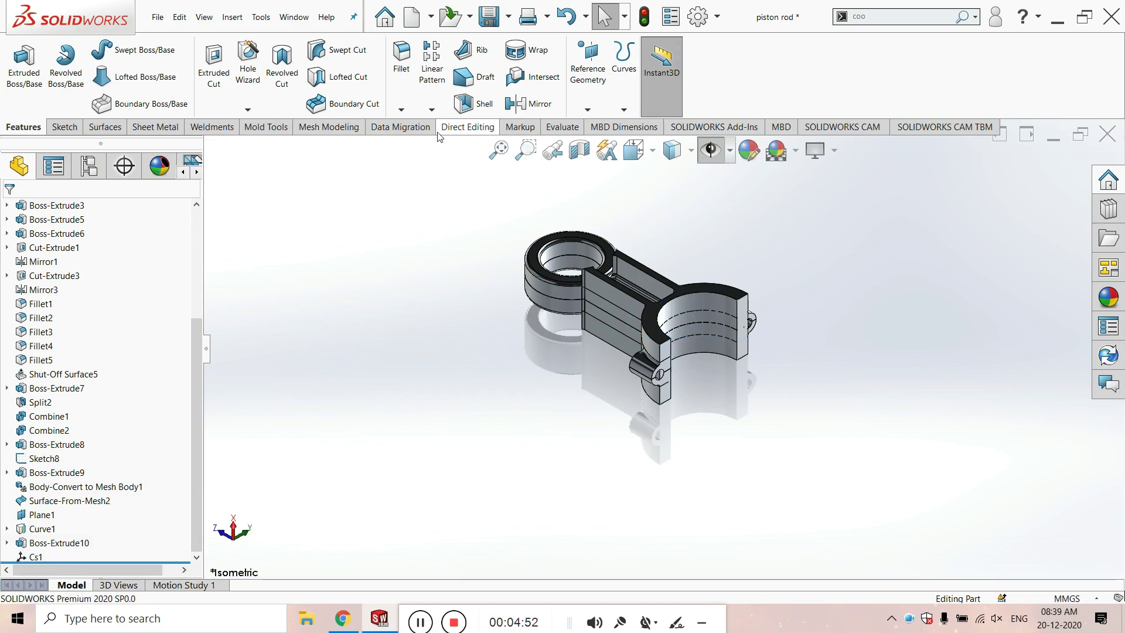
Recalculate Mass Properties relative to Cs1, giving centre of mass (−30.00, 50.80, 191.04) mm.
click(561, 127)
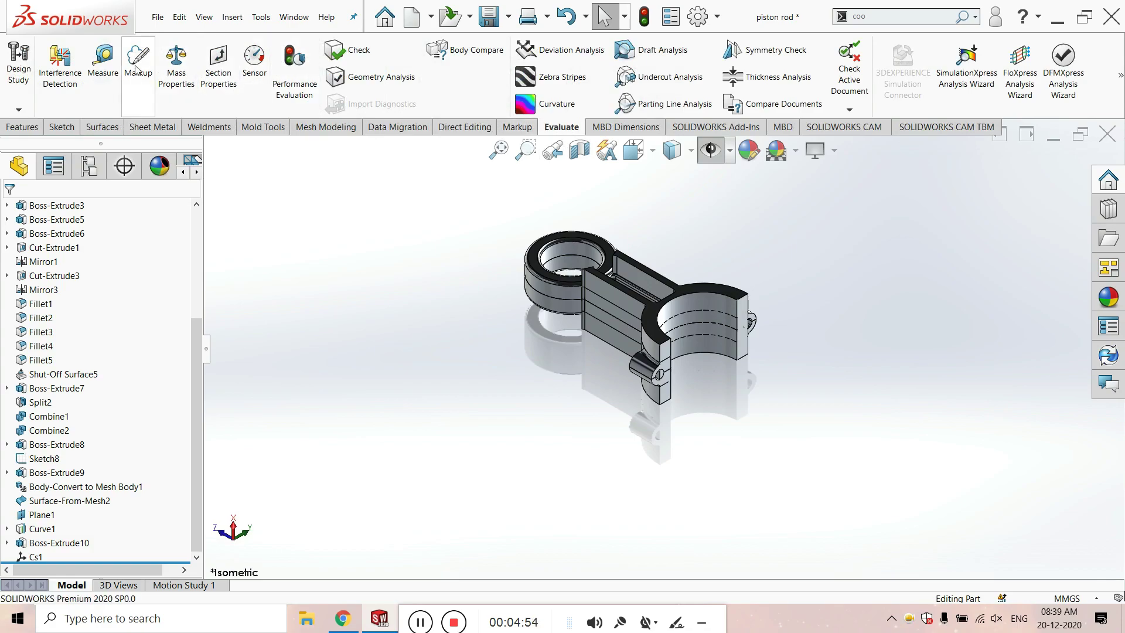
click(179, 53)
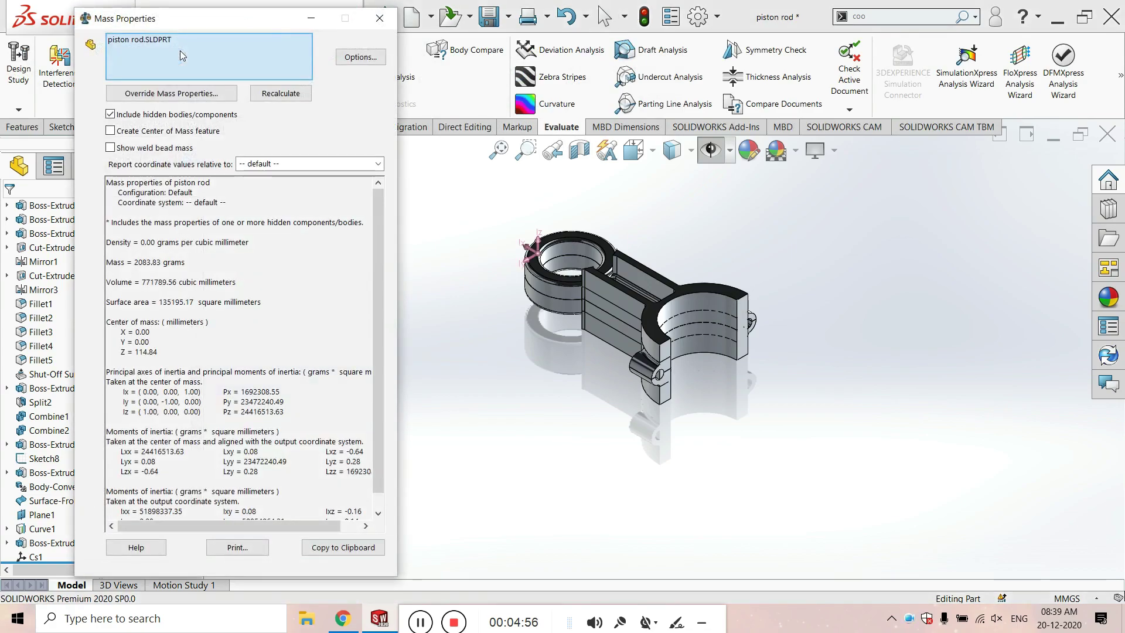
click(375, 164)
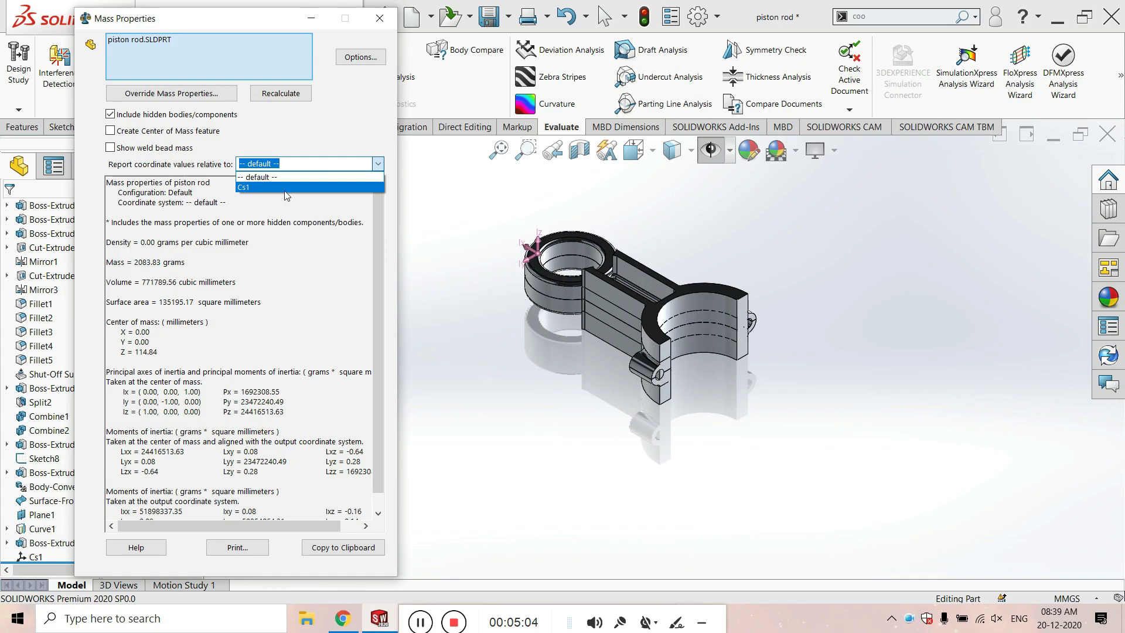
click(268, 188)
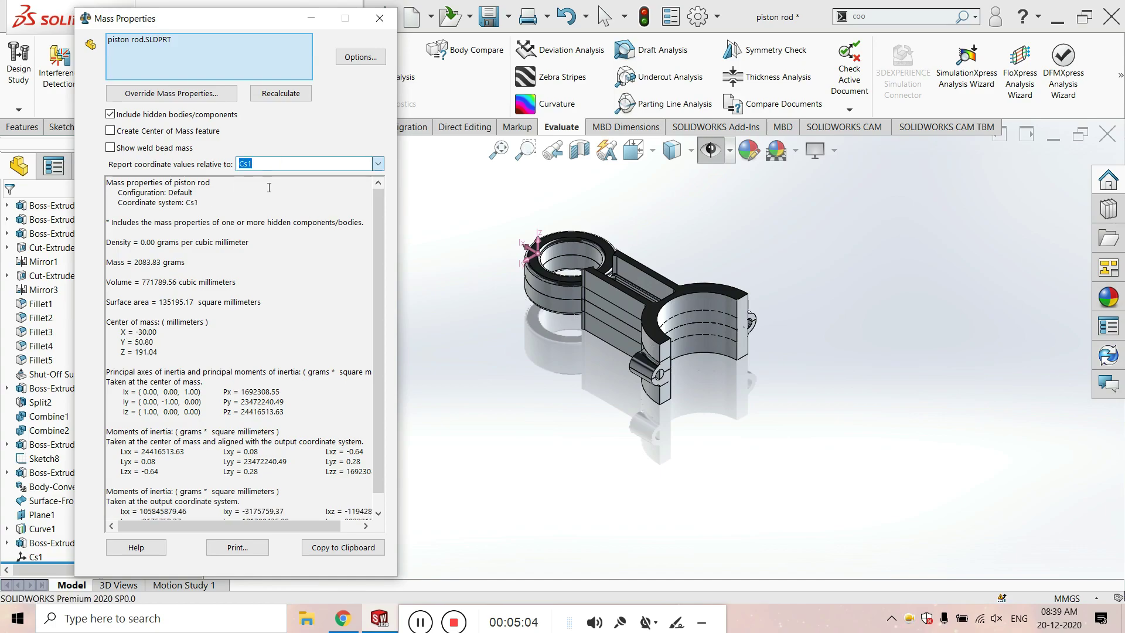
click(287, 98)
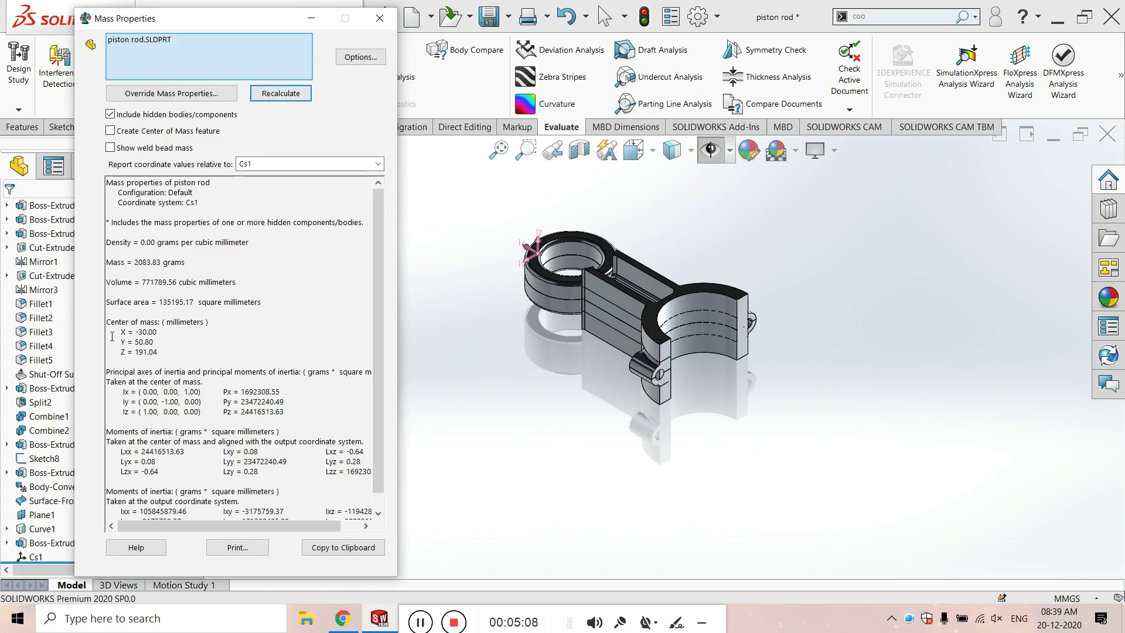
drag(160, 352, 126, 331)
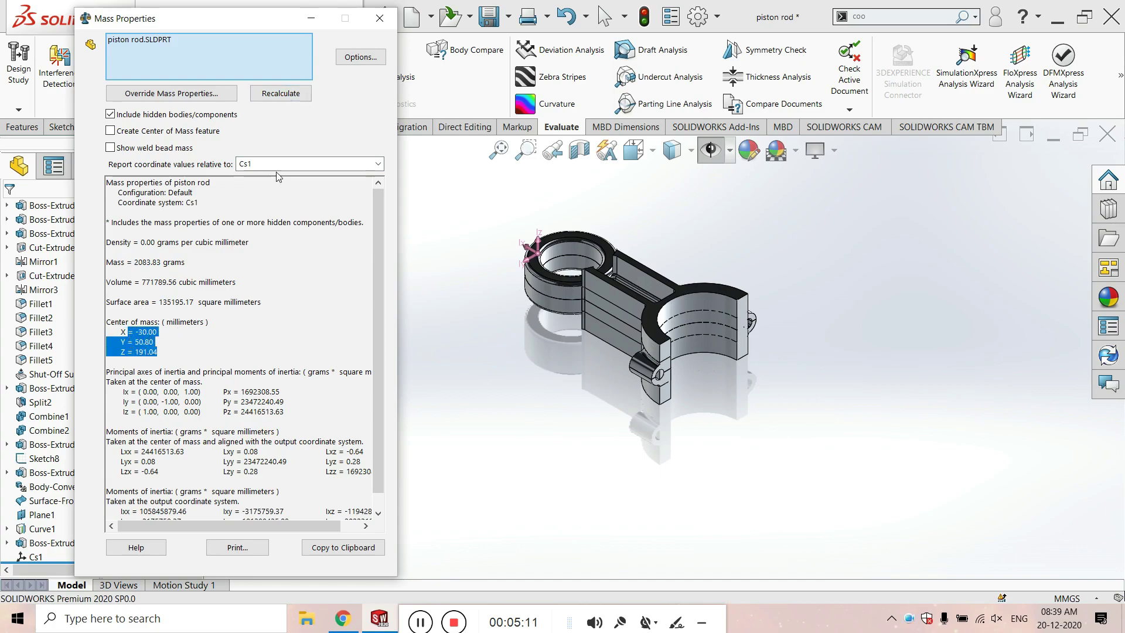
click(153, 344)
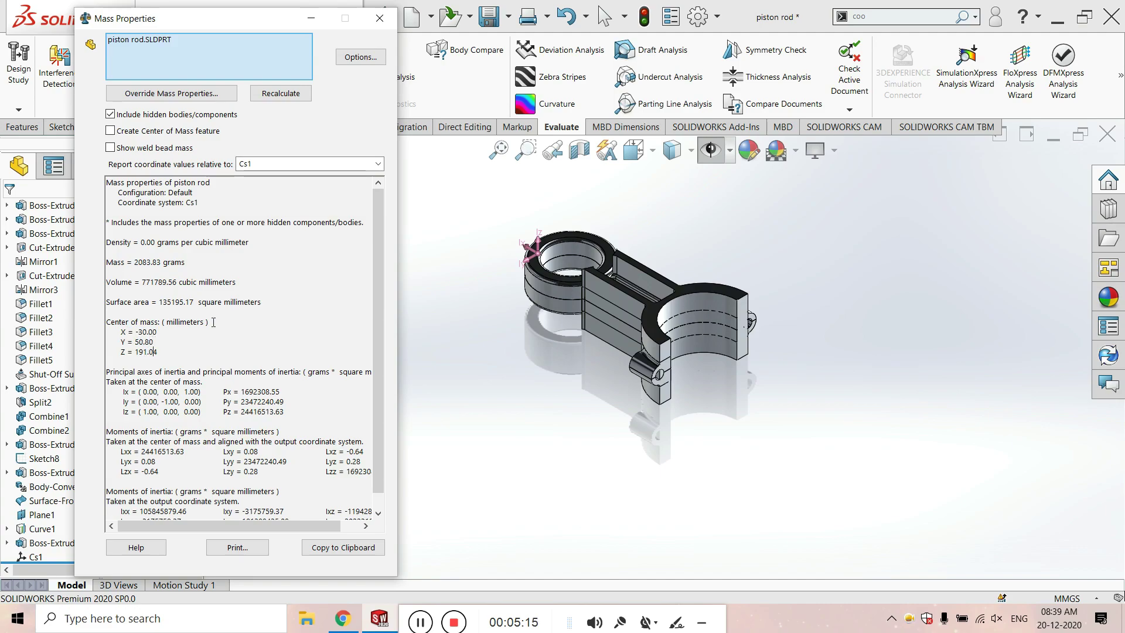
Compare the report between default and Cs1, finish on default, and close Mass Properties.
click(378, 165)
click(352, 176)
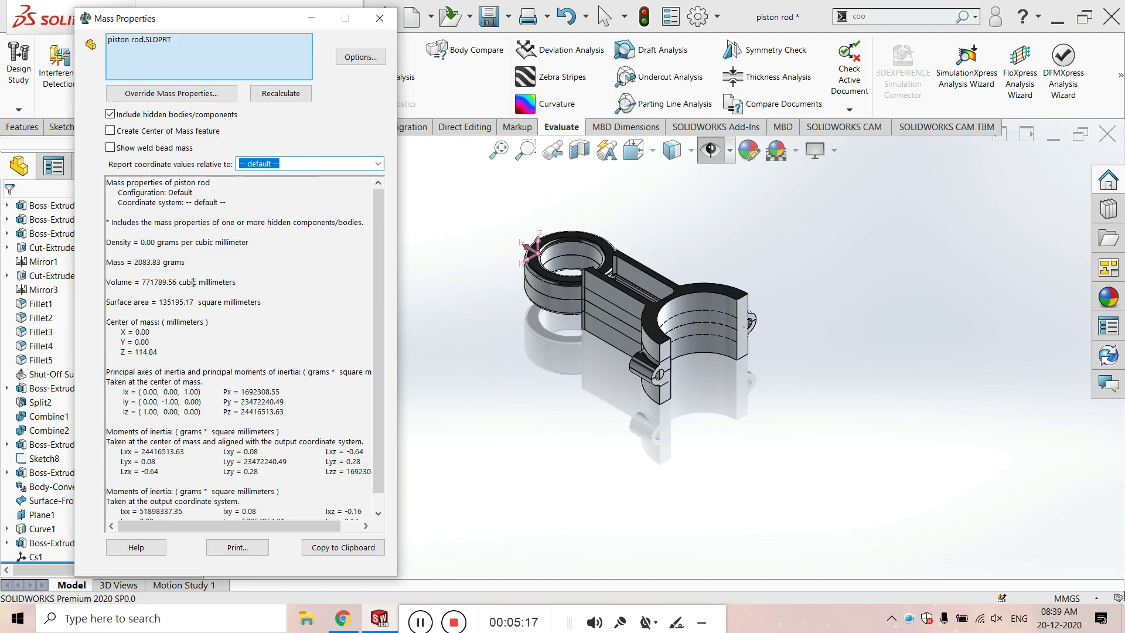
mouse_move(136, 331)
mouse_down()
mouse_move(152, 332)
mouse_move(157, 352)
mouse_up()
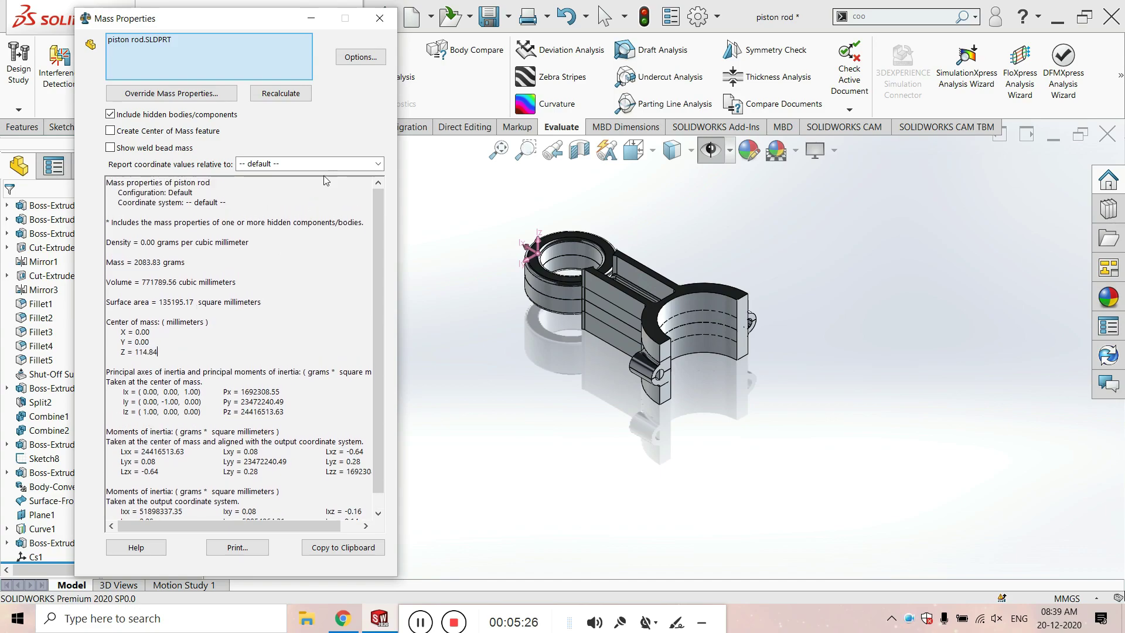
click(378, 164)
click(290, 184)
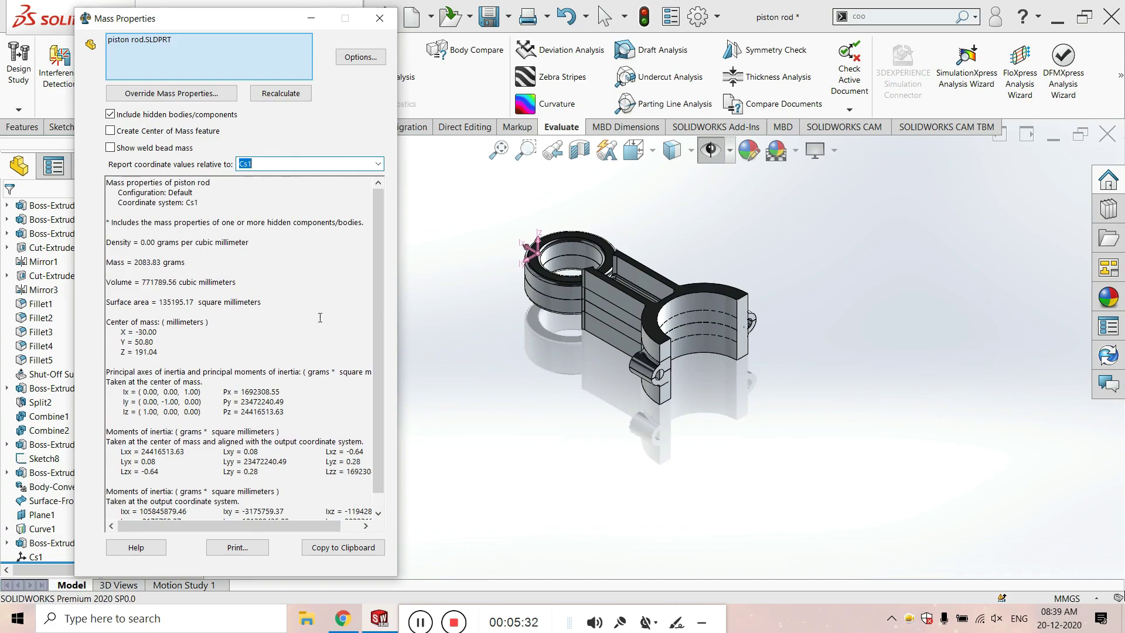
click(380, 166)
click(379, 165)
click(345, 177)
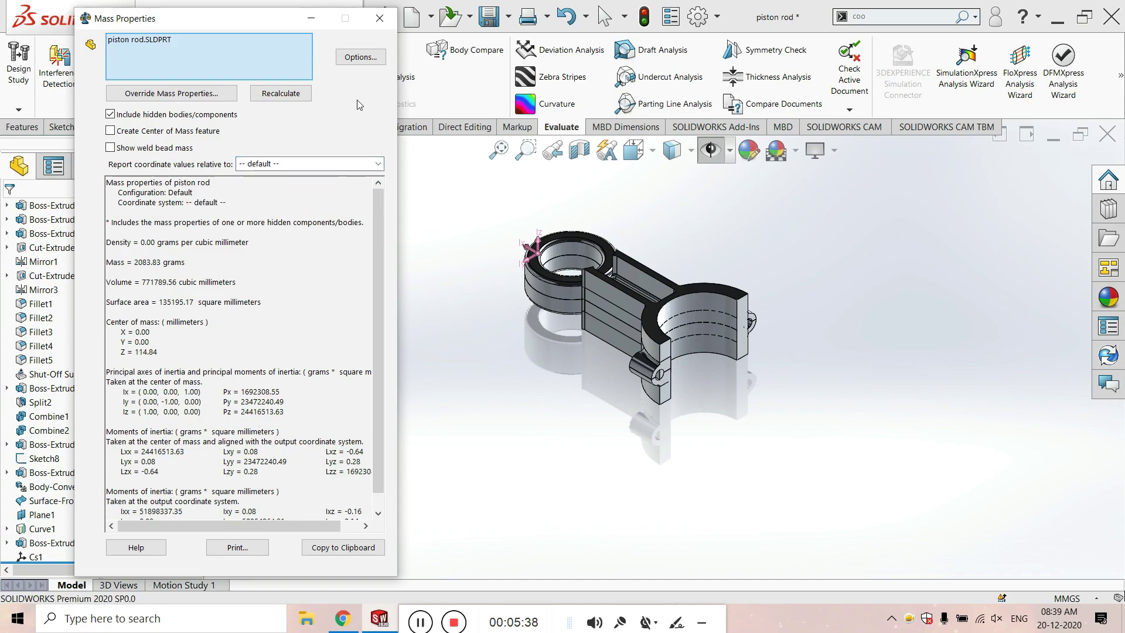
click(380, 18)
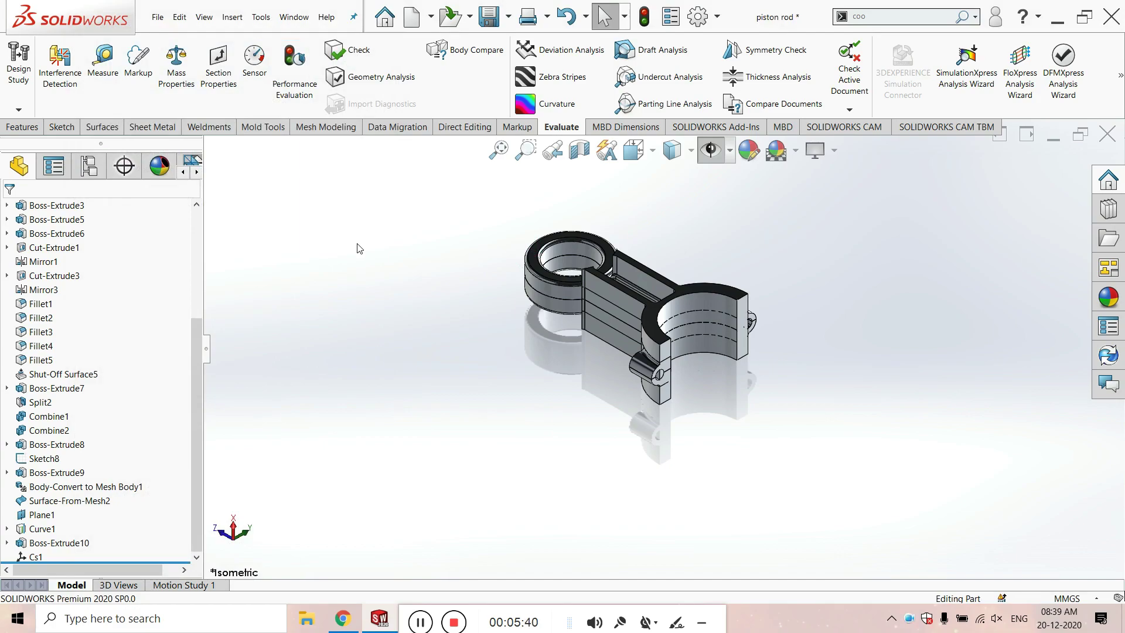
click(216, 79)
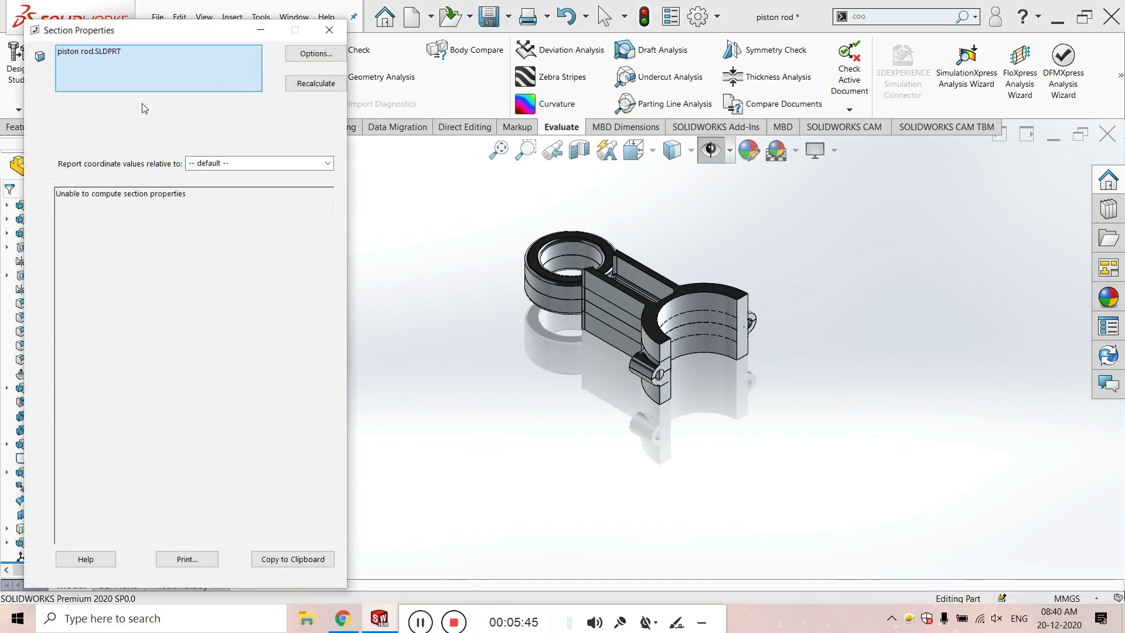
click(306, 84)
click(548, 284)
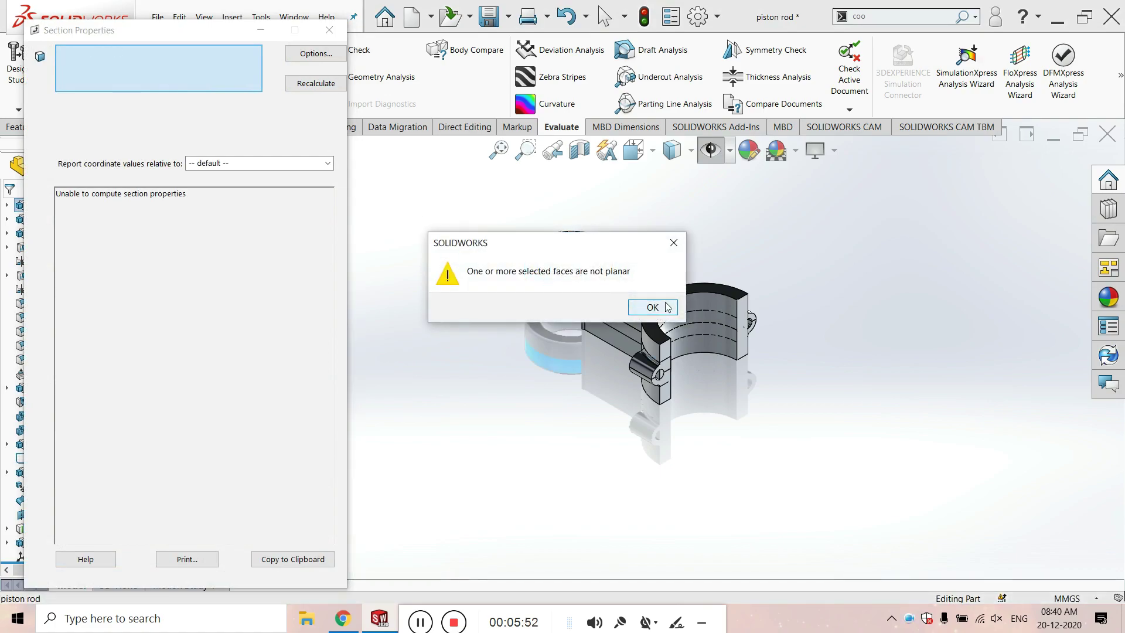
click(674, 242)
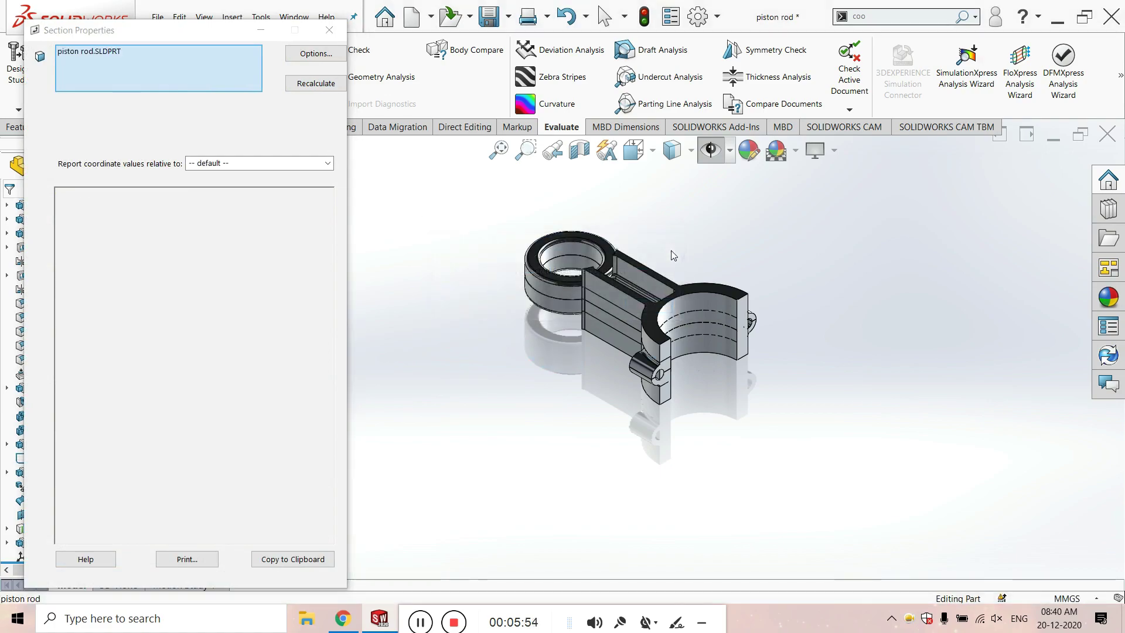
click(329, 31)
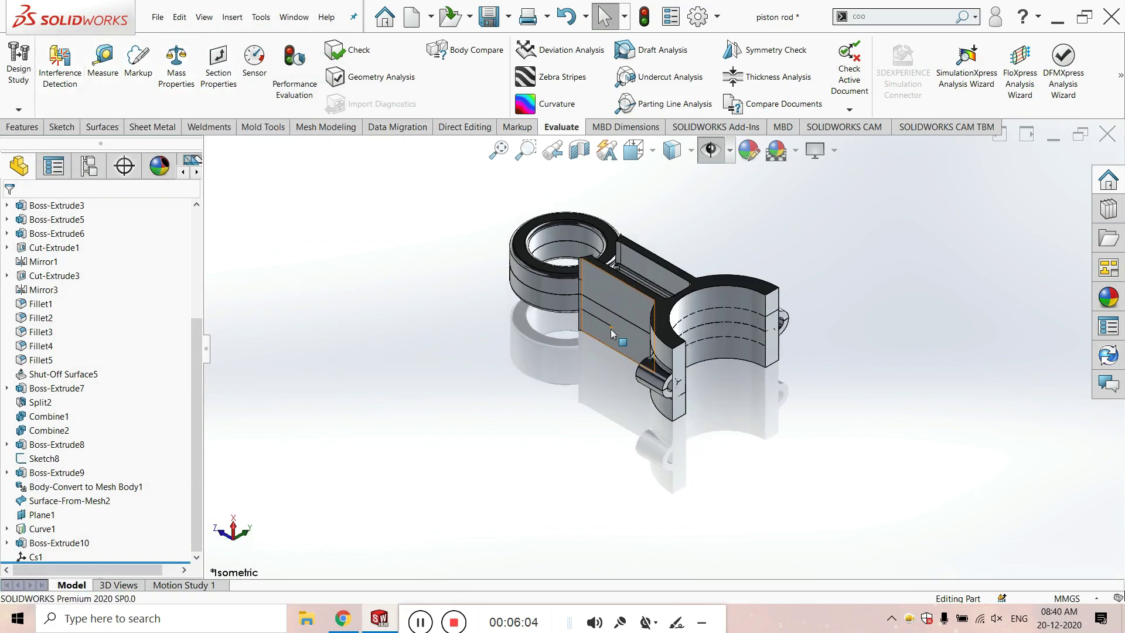
View the middle section's flat face Normal To, zoomed in close.
scroll(610, 329, down, 5)
click(627, 251)
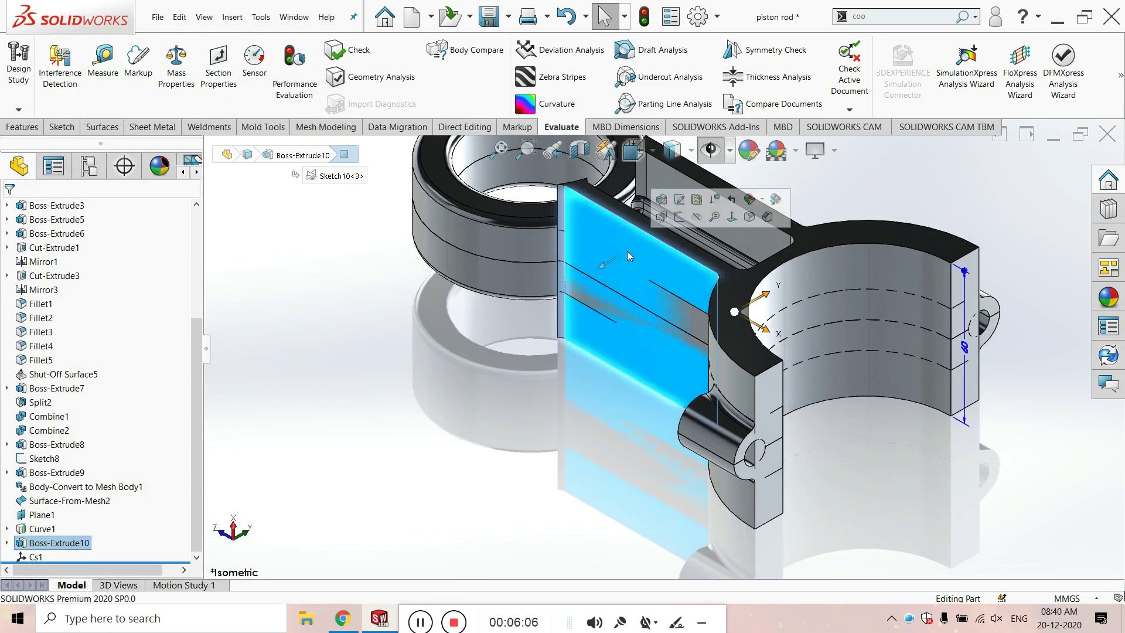
key(ctrl+8)
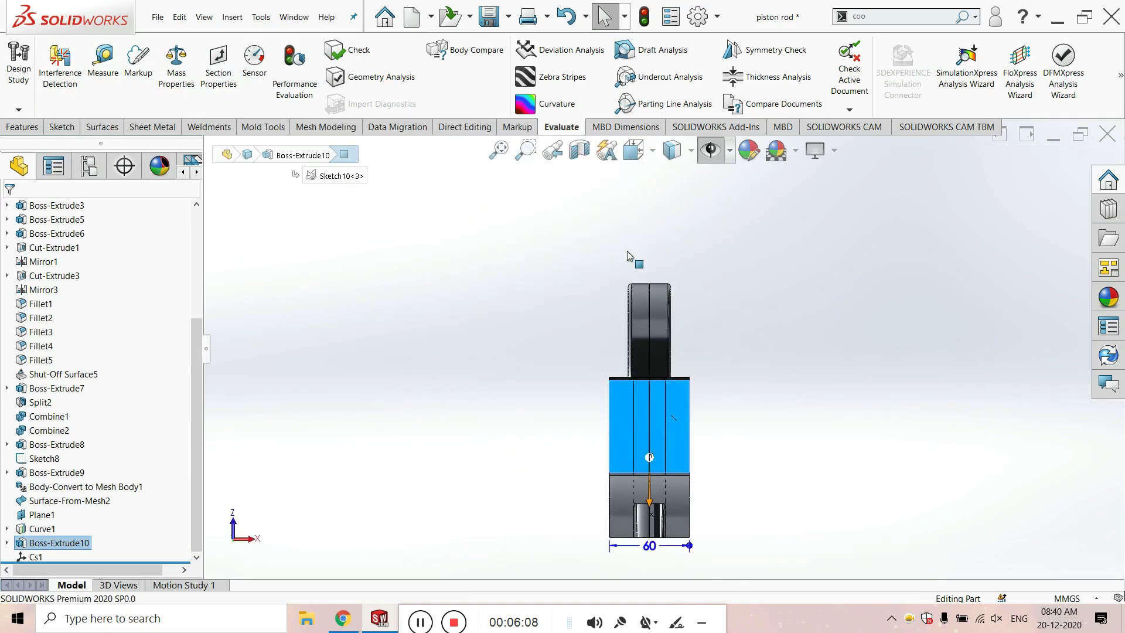
key(Escape)
scroll(561, 418, down, 5)
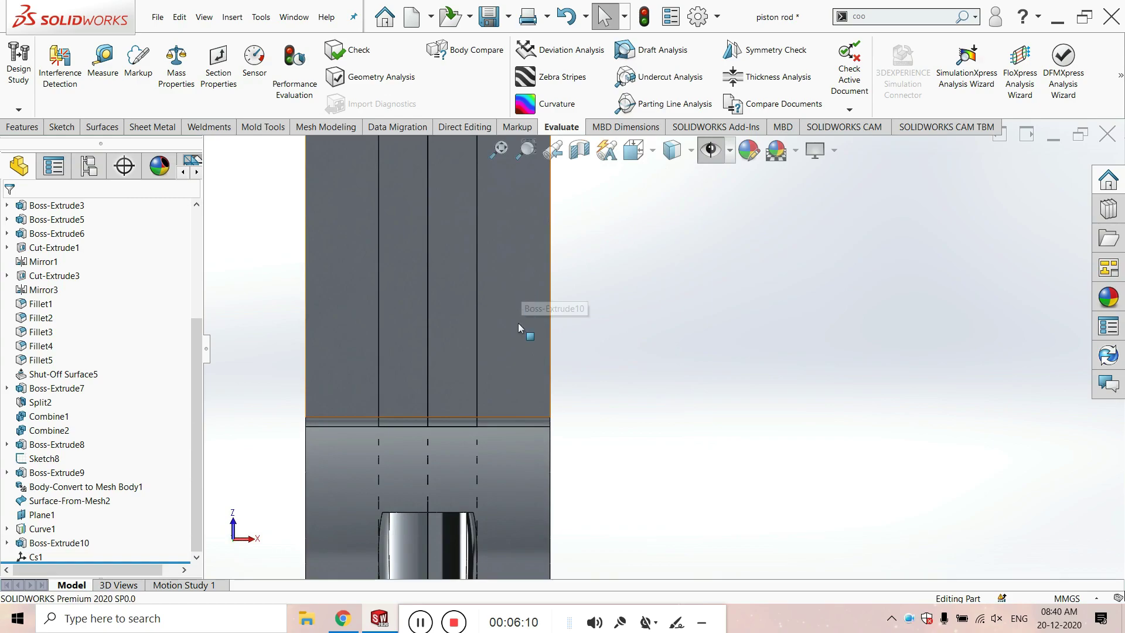
In markup mode, draw a green freehand stroke on the piston rod face, then erase it.
click(139, 59)
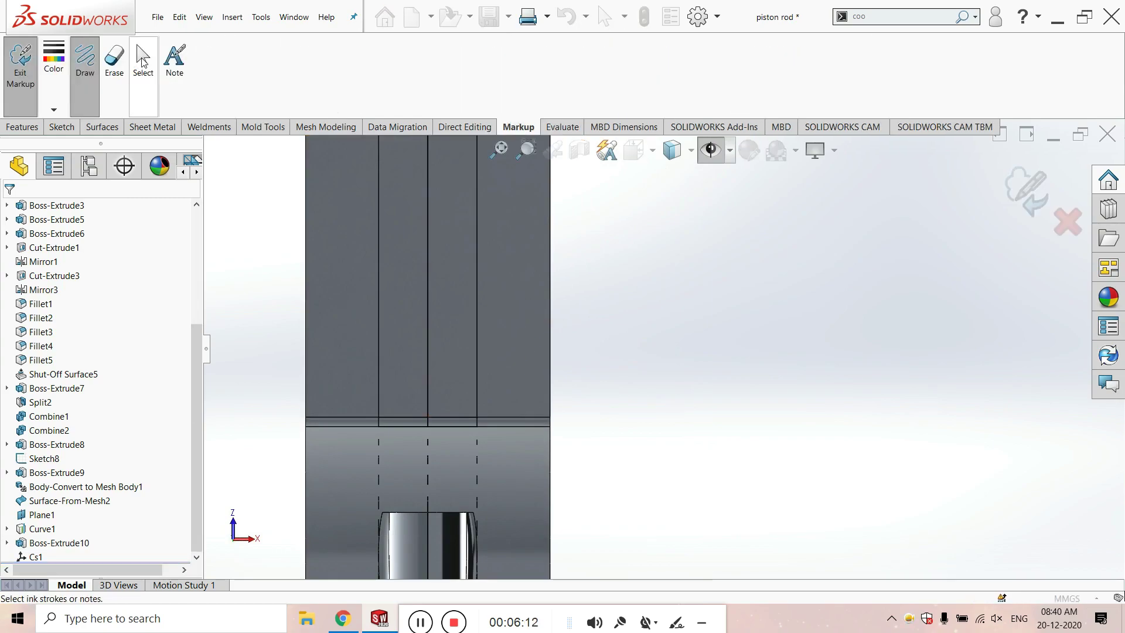
click(86, 64)
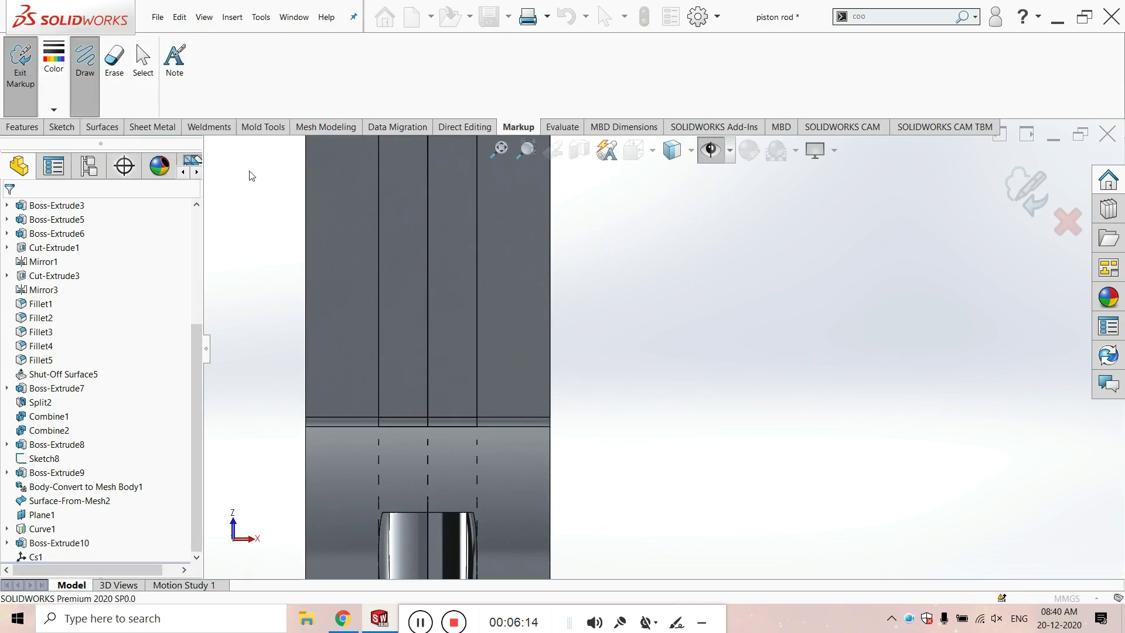
drag(530, 220, 498, 252)
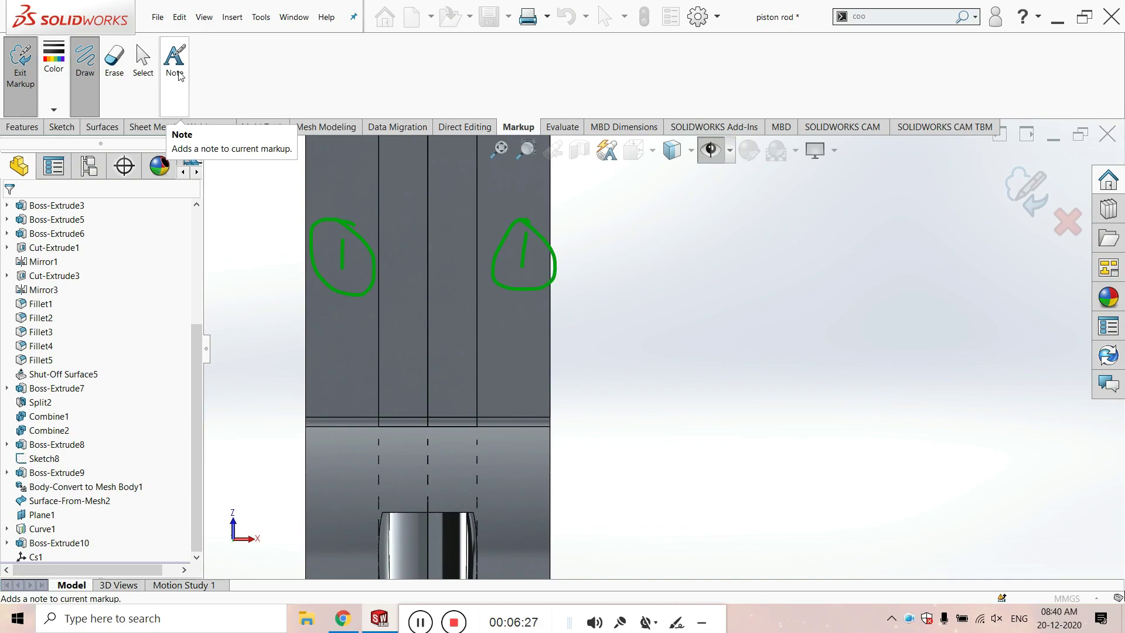
click(113, 62)
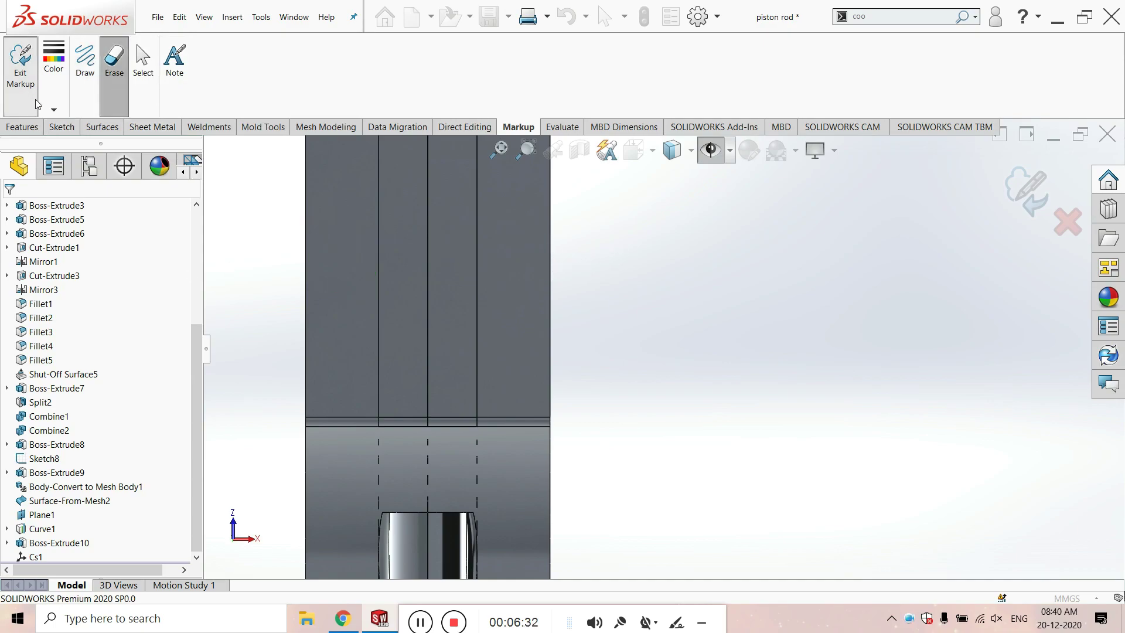
Exit markup mode and return the piston rod to a fitted isometric view.
click(22, 69)
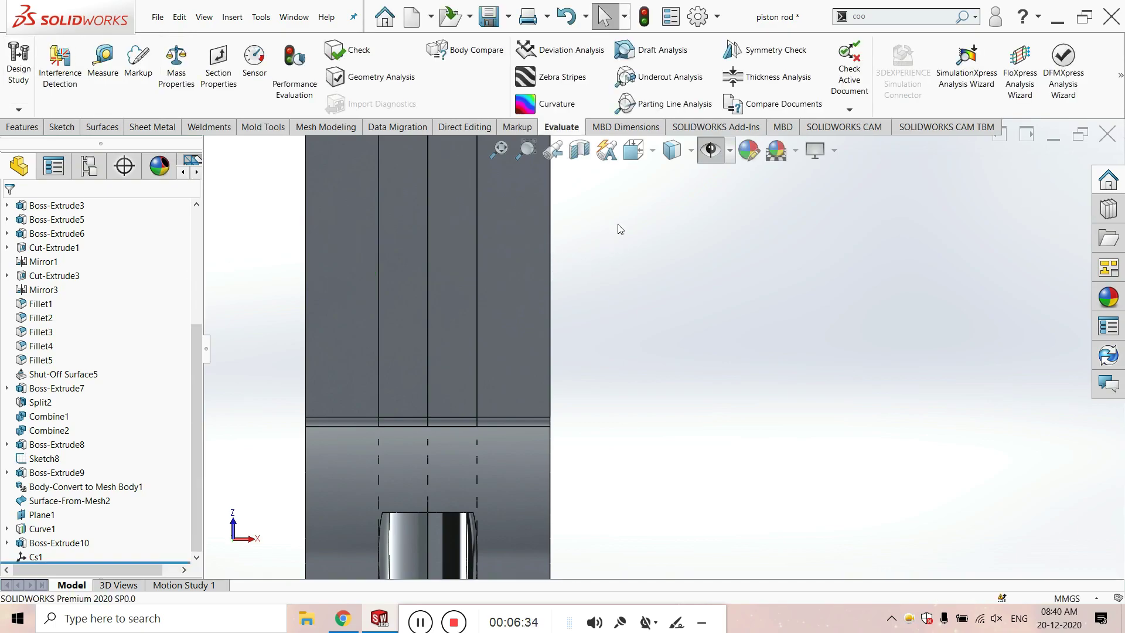
key(ctrl+7)
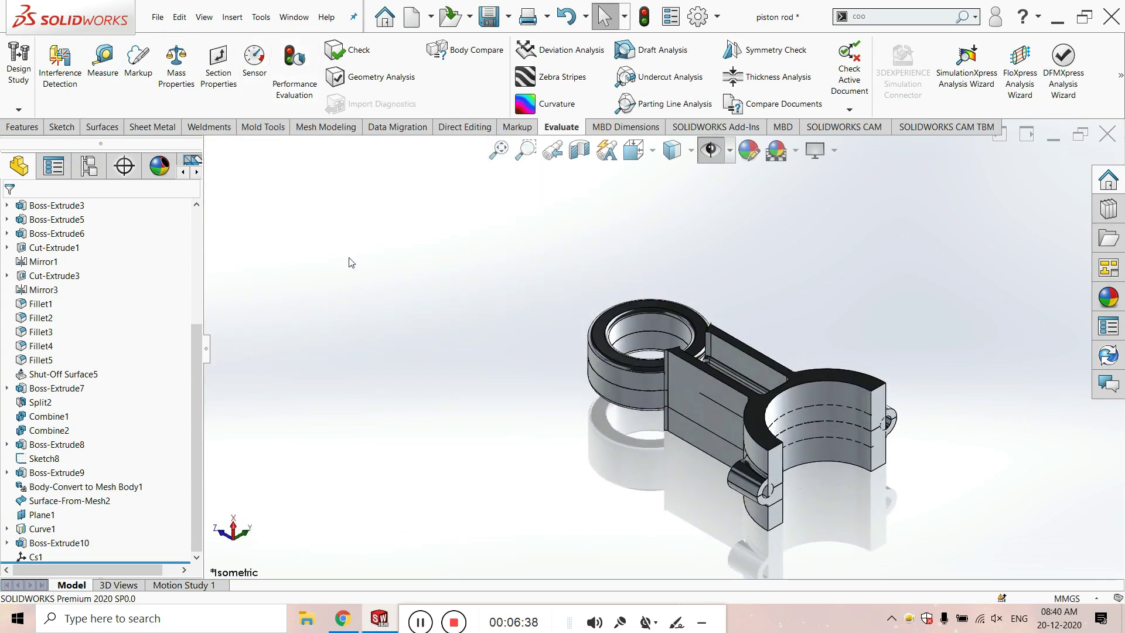
key(f)
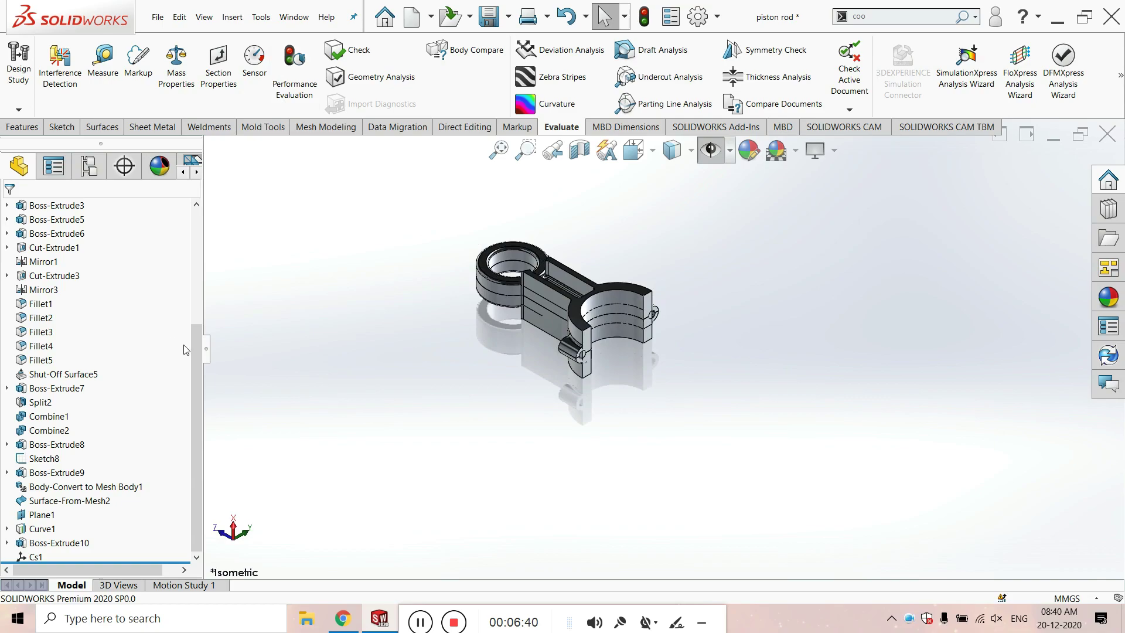
scroll(117, 293, up, 2)
scroll(71, 270, up, 4)
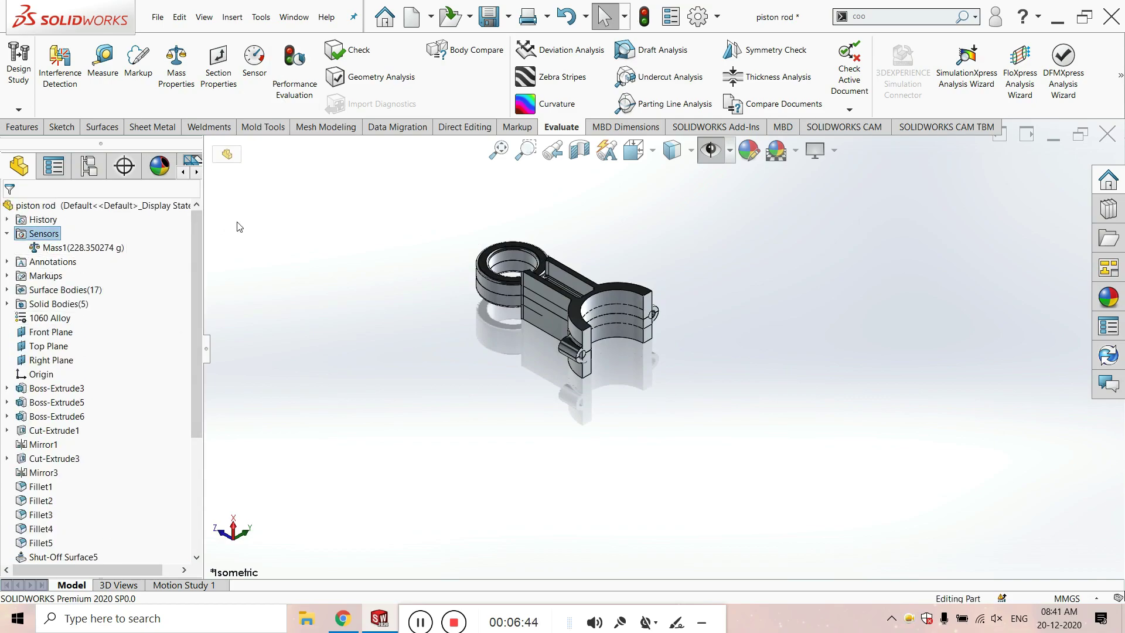
Delete the Mass1 sensor (228.35 g) from the Sensors folder and confirm.
click(33, 239)
key(Delete)
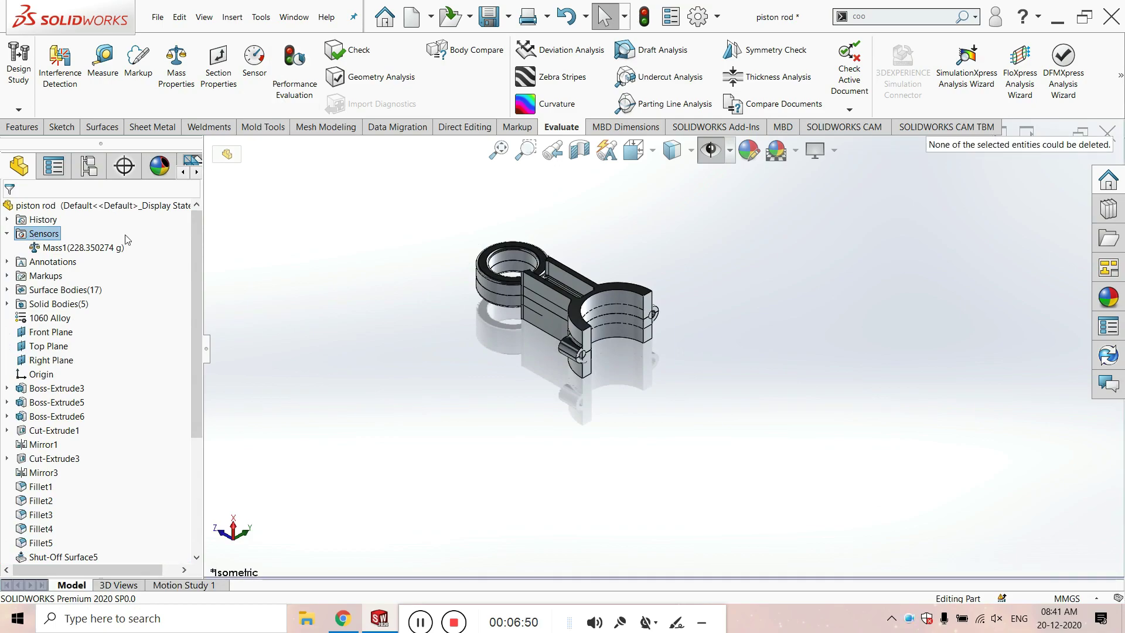
click(92, 250)
key(Delete)
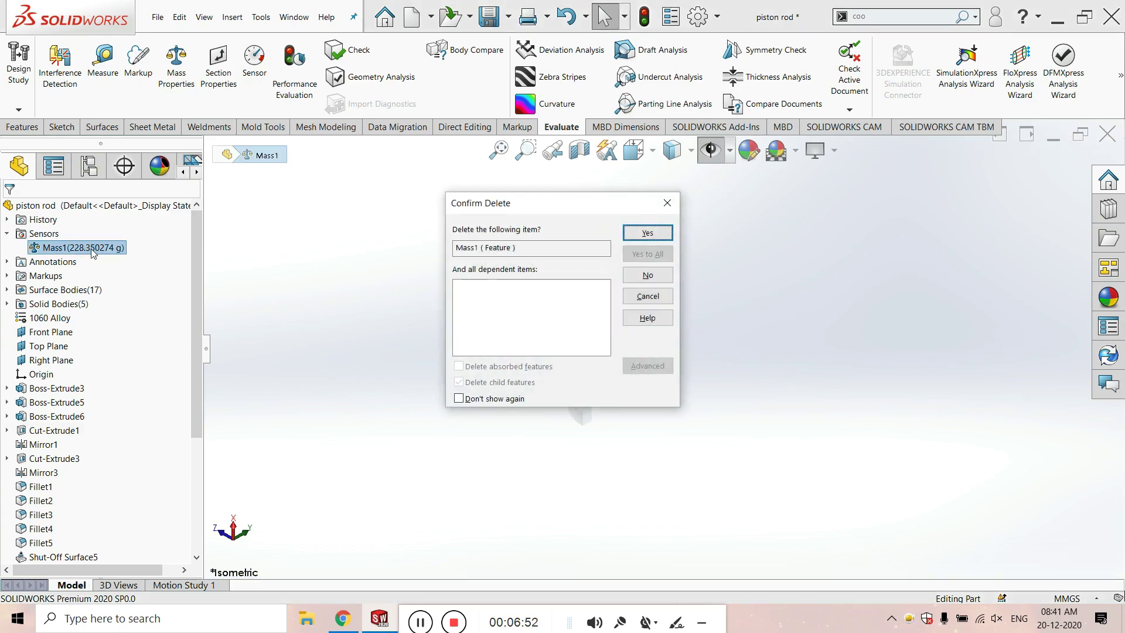
key(Return)
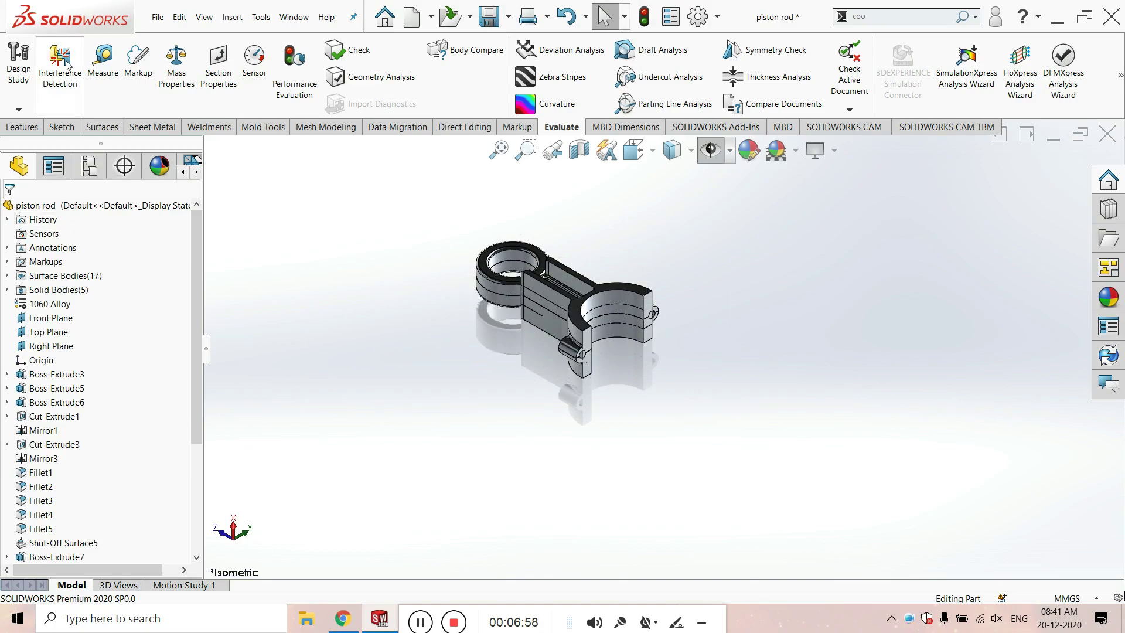
Add a Mass Properties sensor measuring the mass of body Split2[3] and accept it.
click(254, 64)
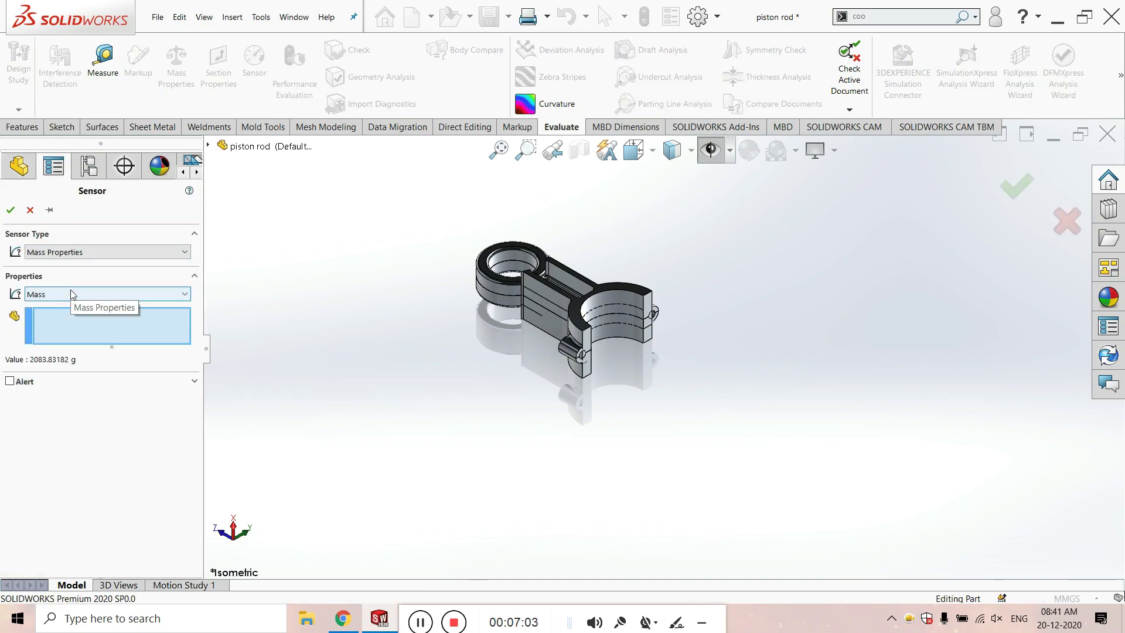
scroll(558, 319, down, 5)
scroll(559, 319, up, 5)
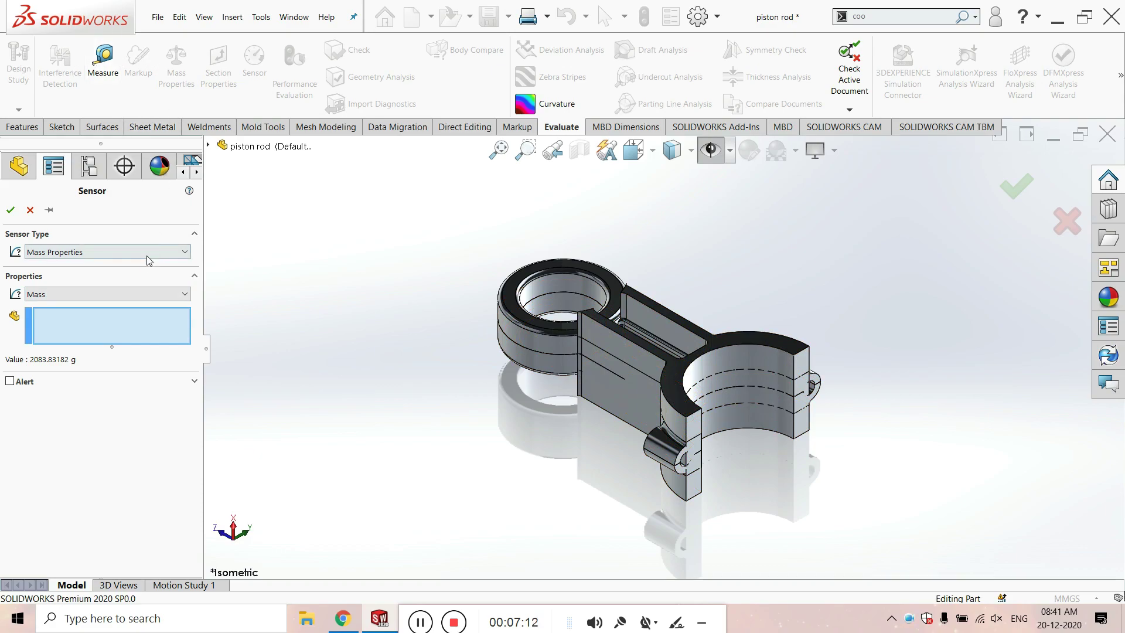
click(110, 295)
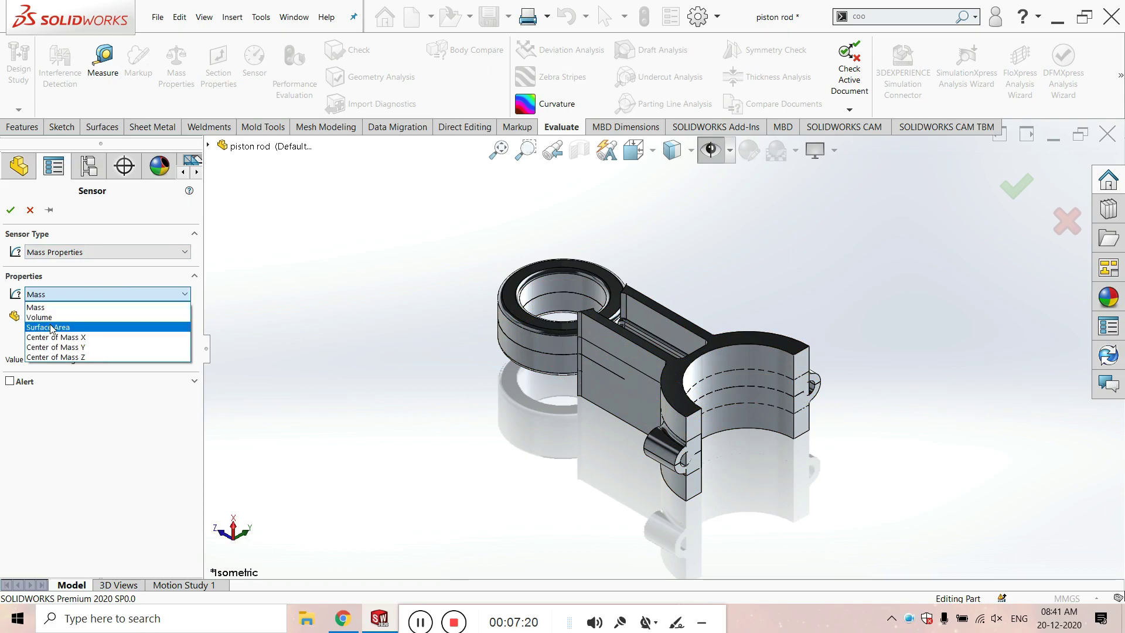
click(35, 307)
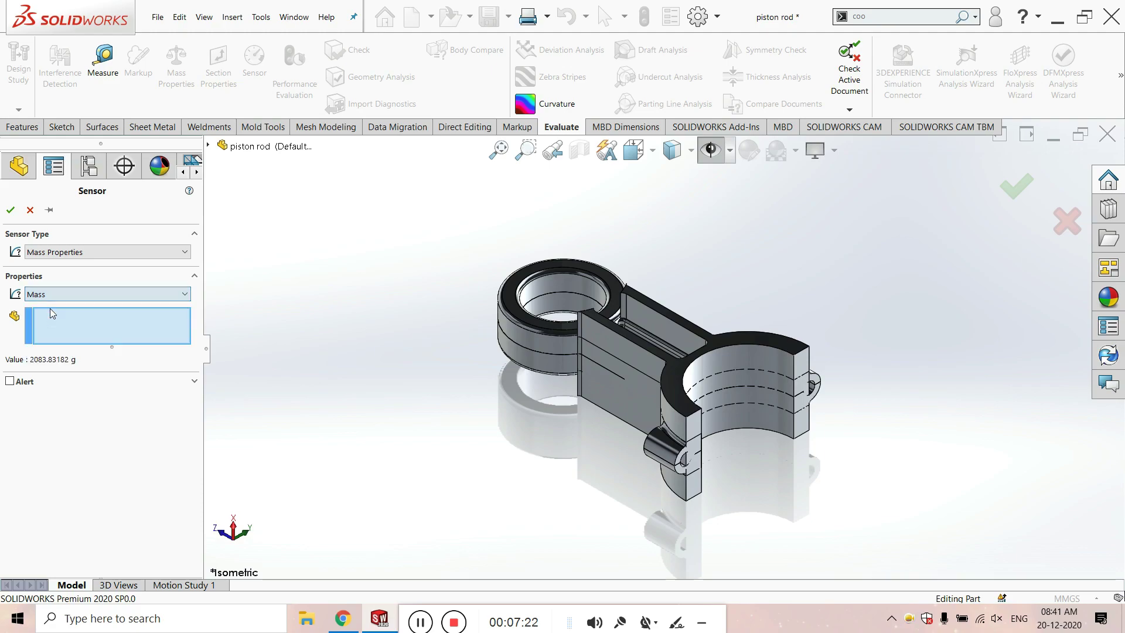
scroll(563, 342, down, 3)
click(543, 339)
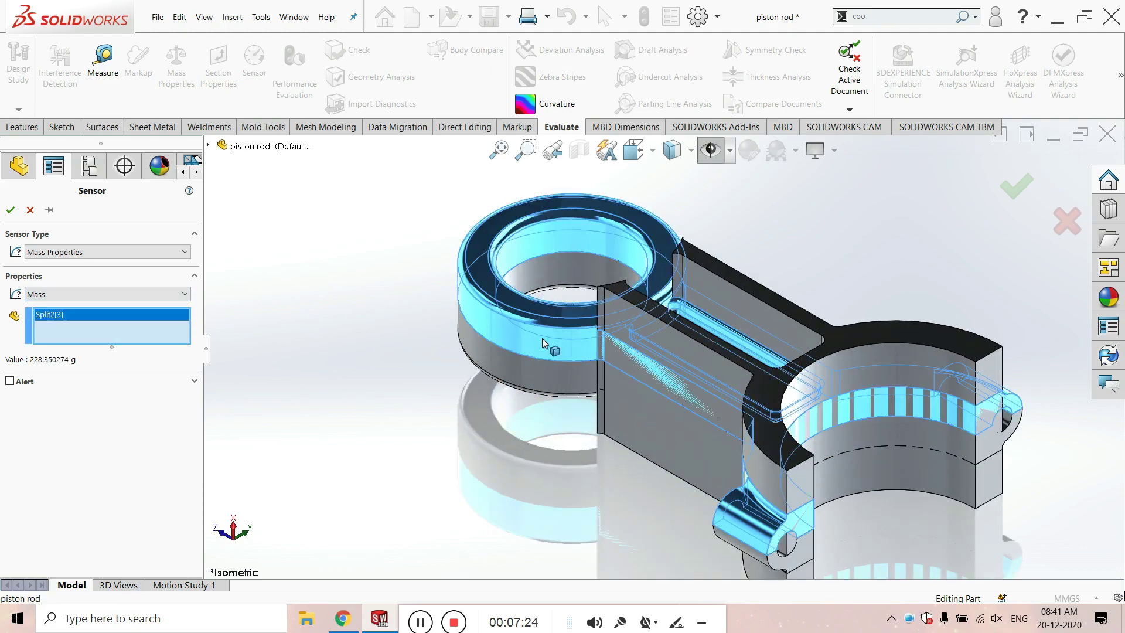
scroll(542, 338, up, 3)
mouse_move(543, 339)
middle_down()
mouse_move(588, 256)
mouse_move(580, 305)
middle_up()
scroll(580, 305, down, 3)
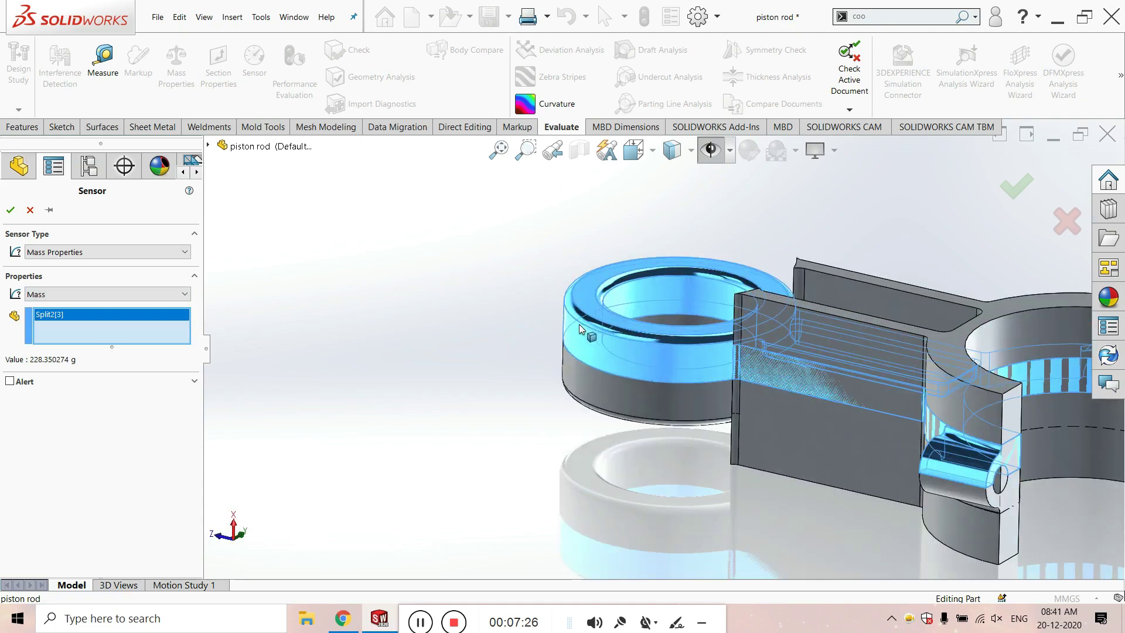
click(17, 210)
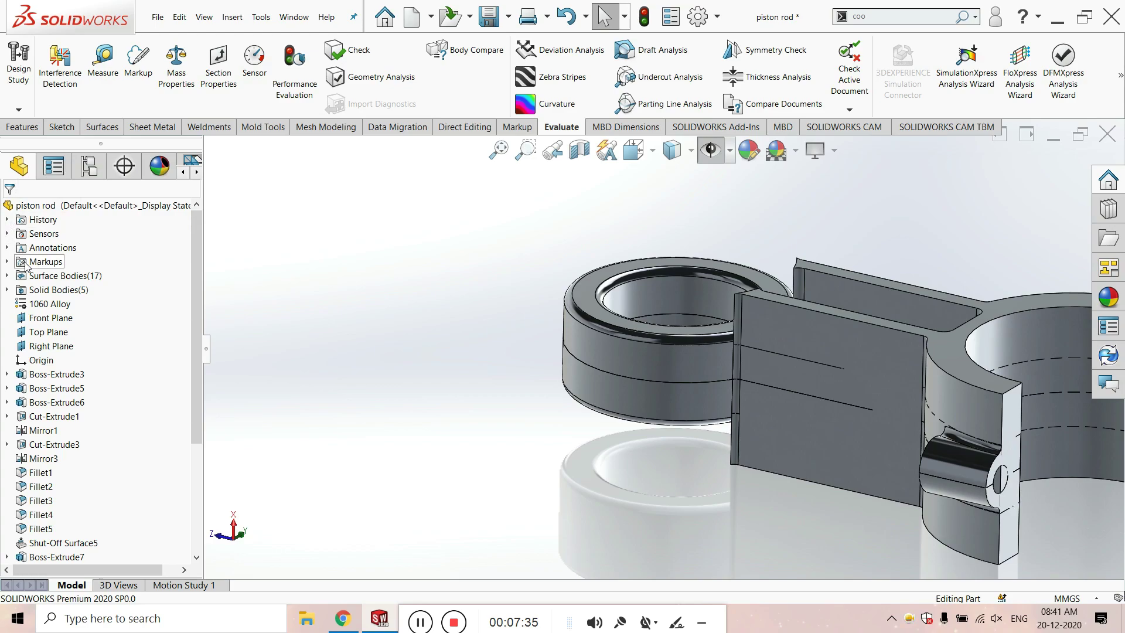
Create a Volume sensor on bodies Split2[3] and Combine2, reading 84.5741541 cm^3.
click(6, 234)
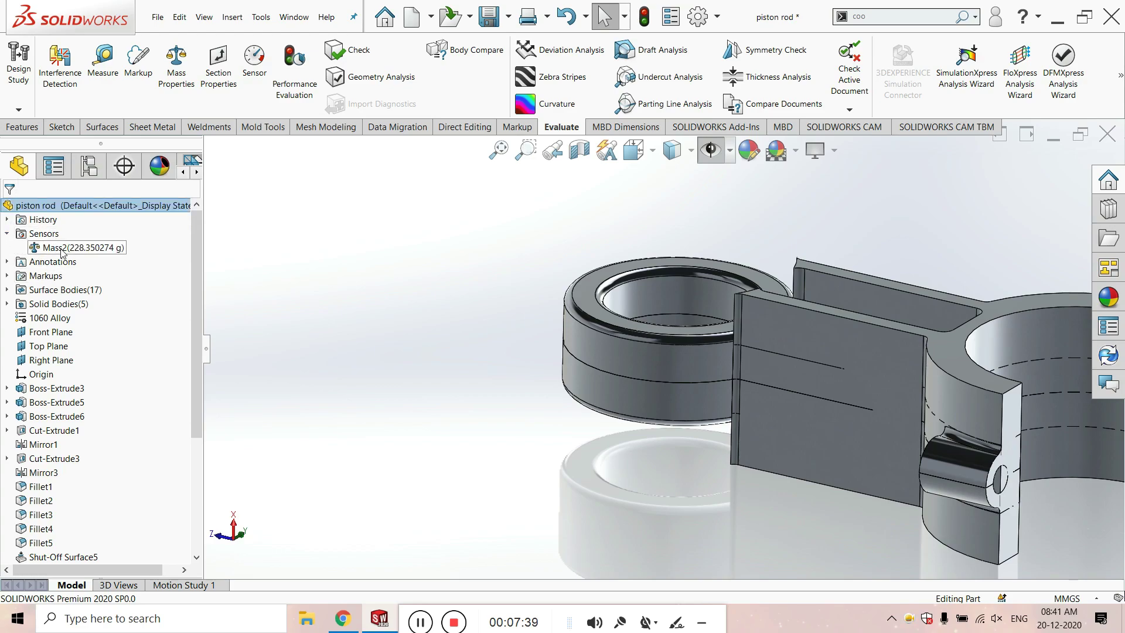
click(264, 72)
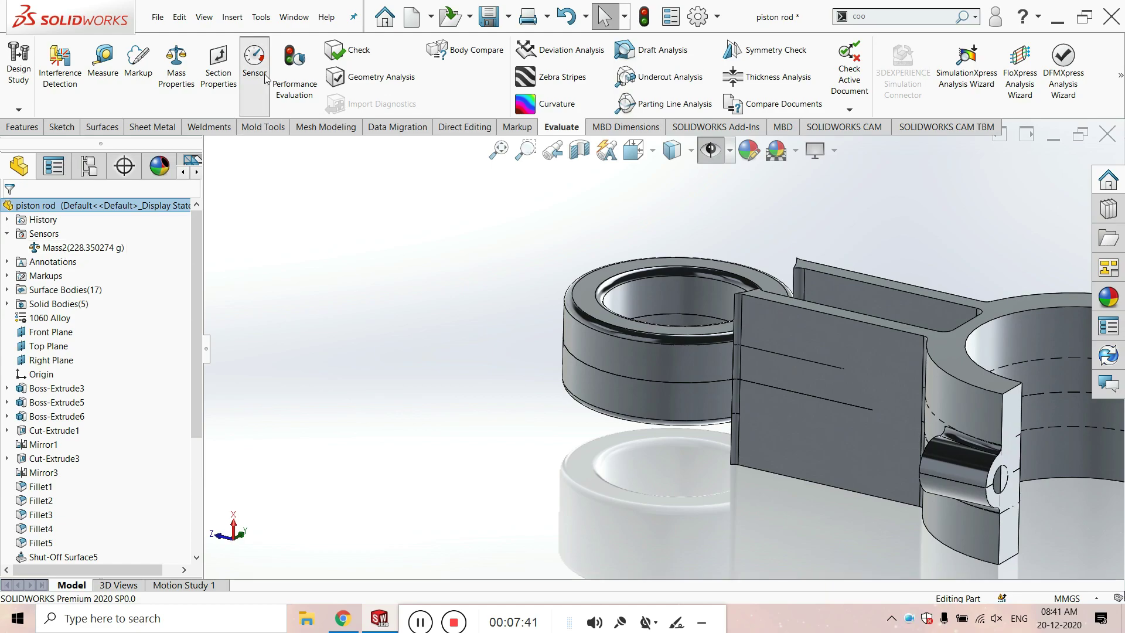
click(65, 295)
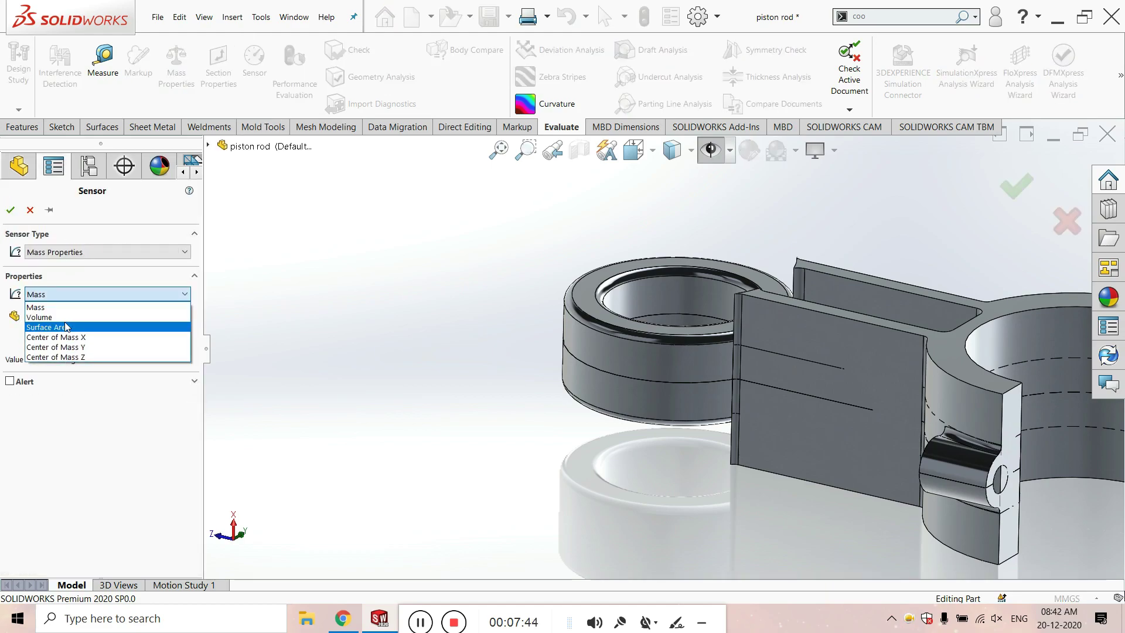
click(66, 317)
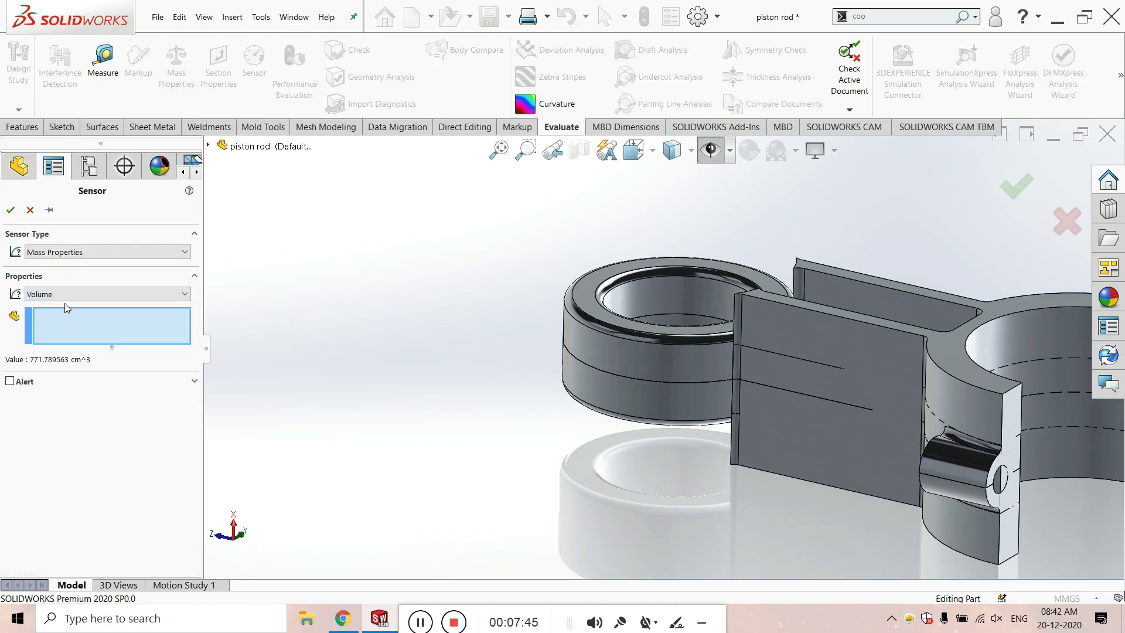
click(617, 356)
click(612, 404)
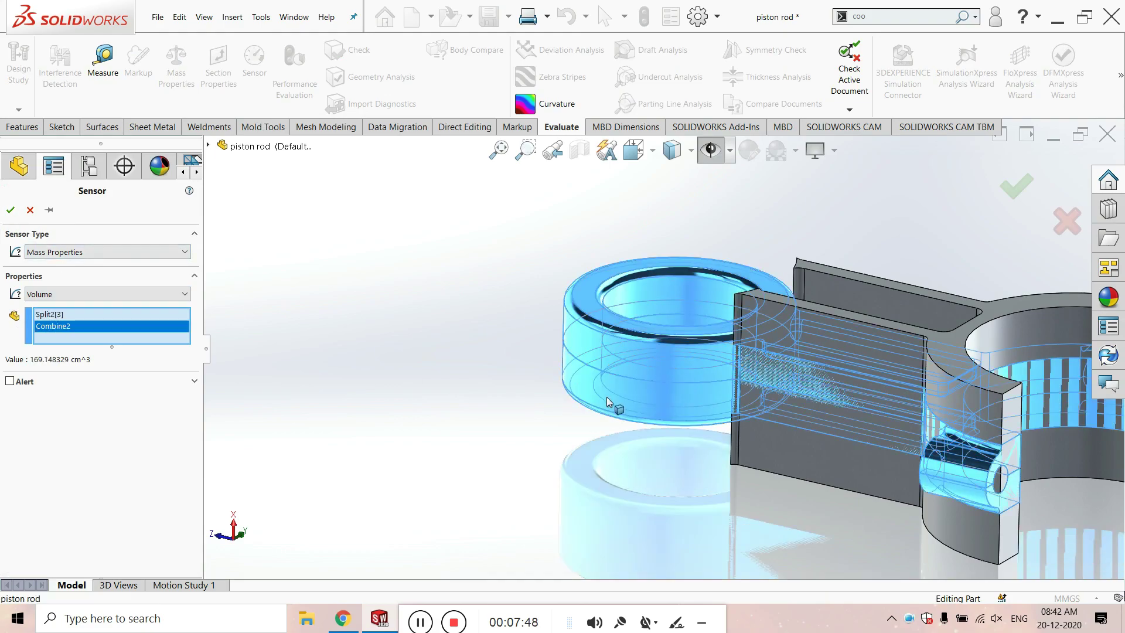
click(10, 209)
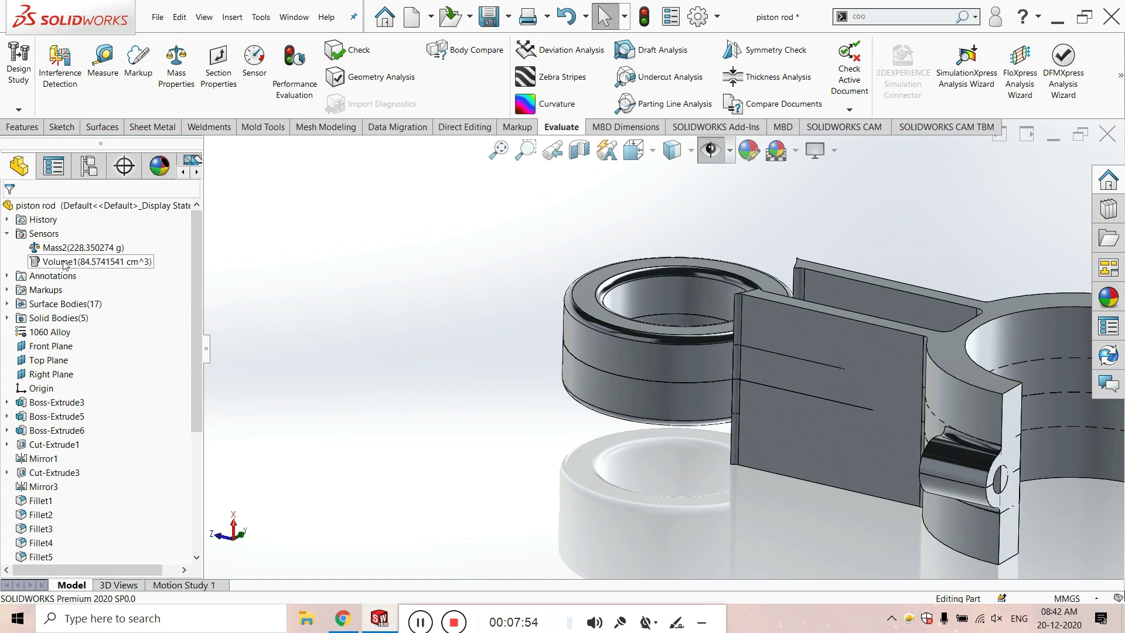
key(z)
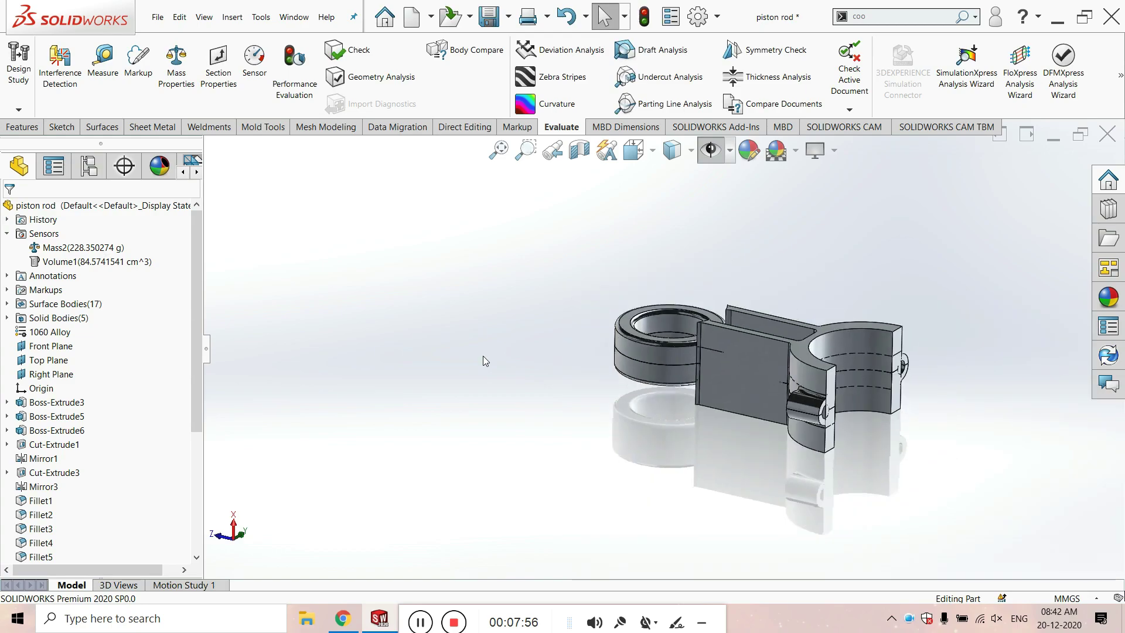
scroll(749, 352, down, 5)
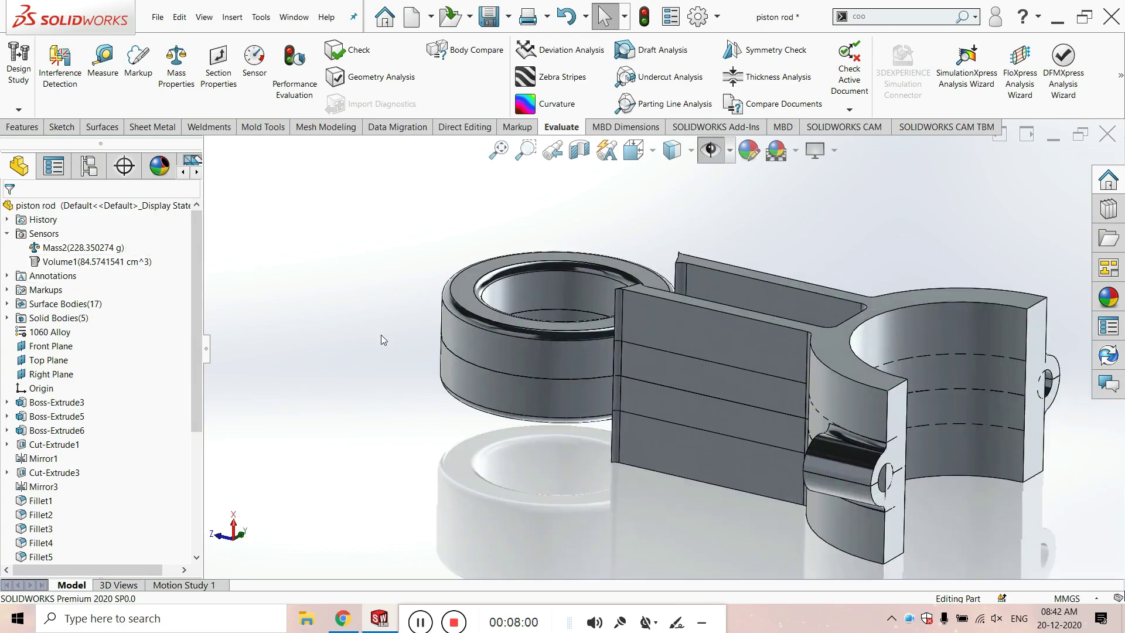
key(z)
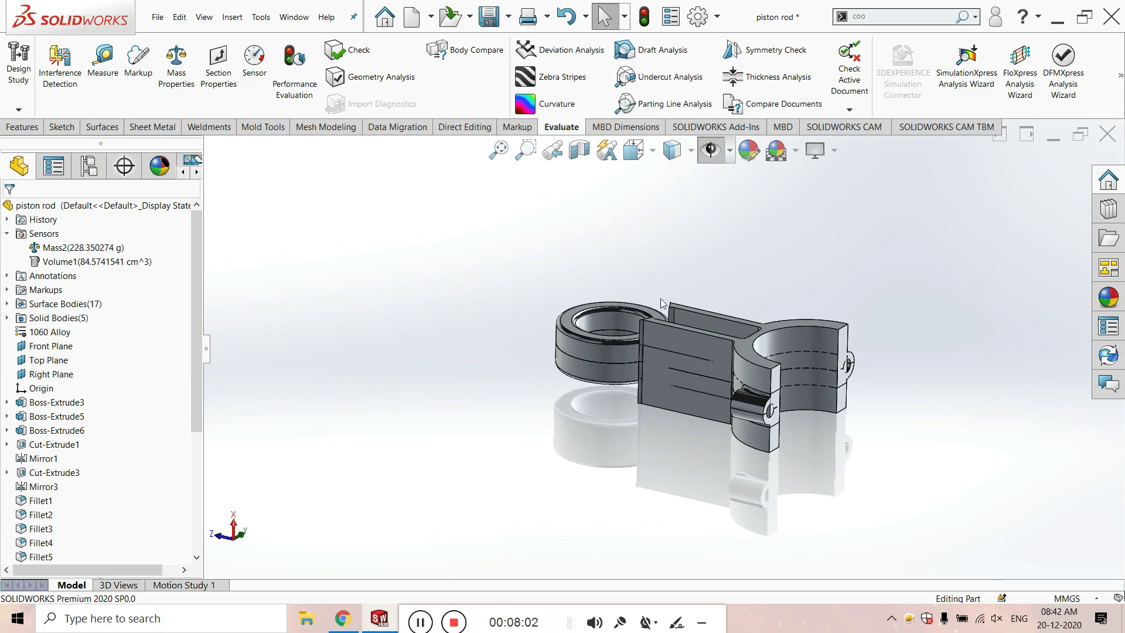
scroll(659, 297, down, 1)
scroll(645, 345, down, 3)
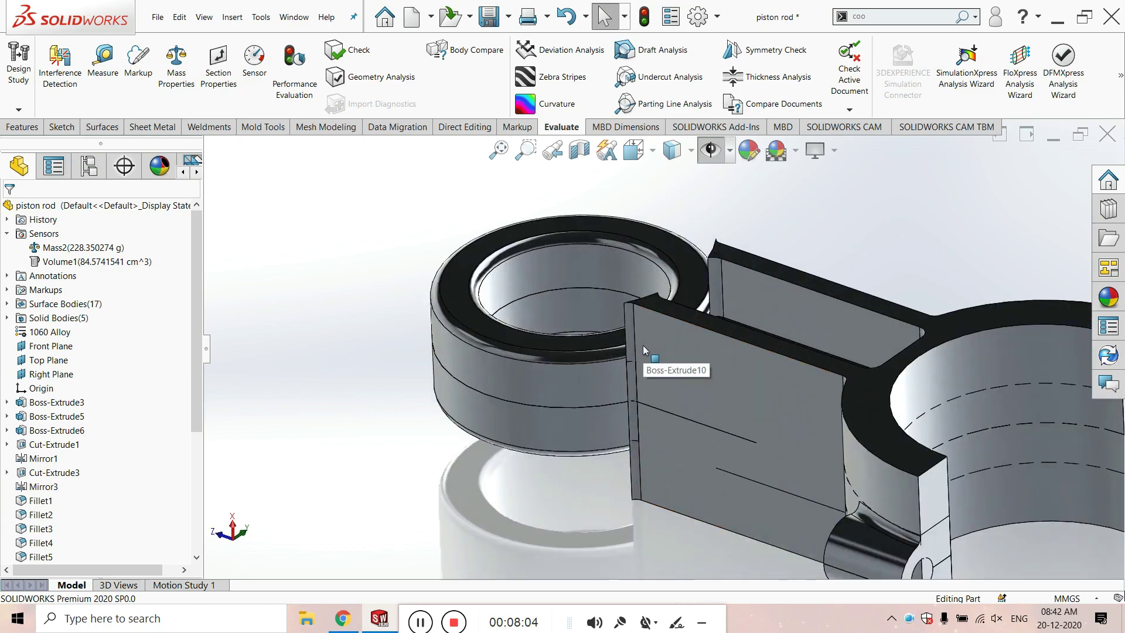
right_click(53, 338)
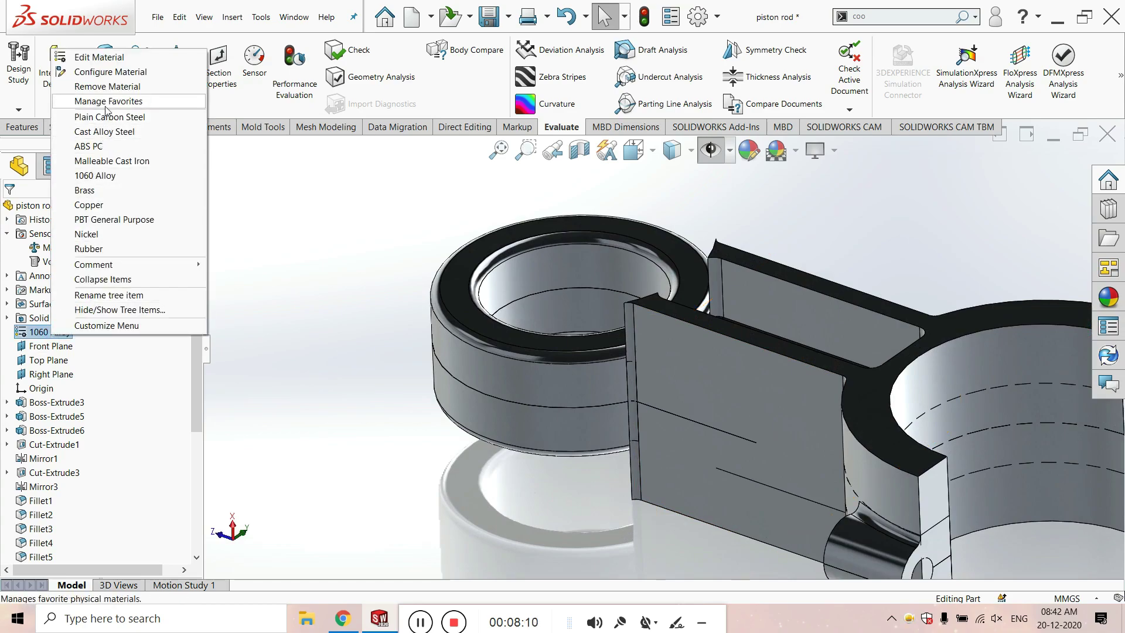
click(96, 148)
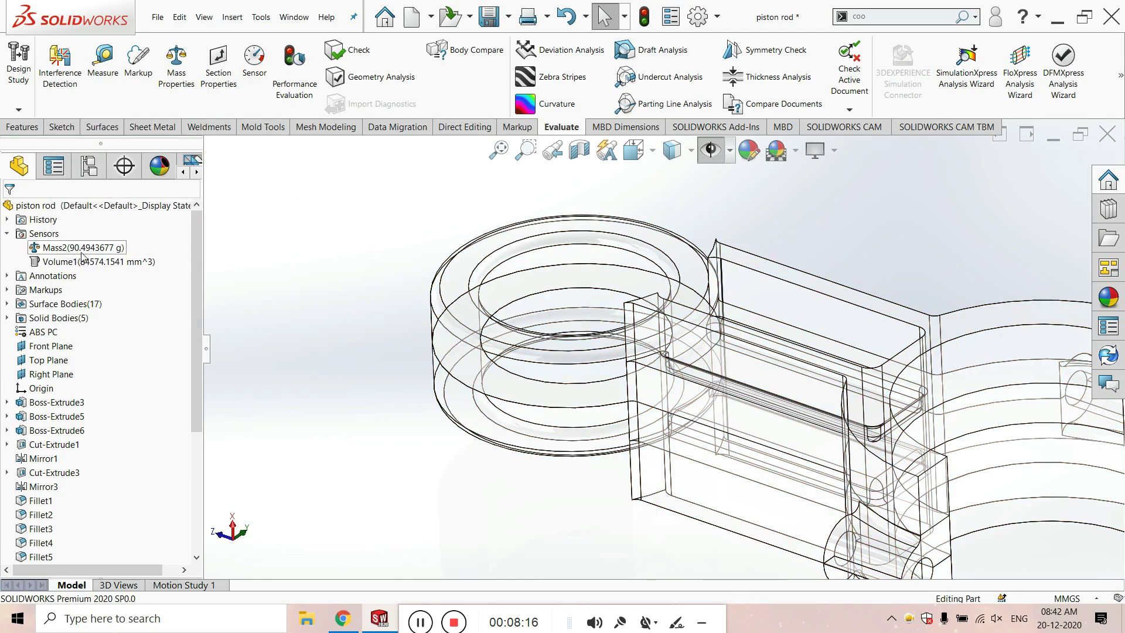
right_click(54, 333)
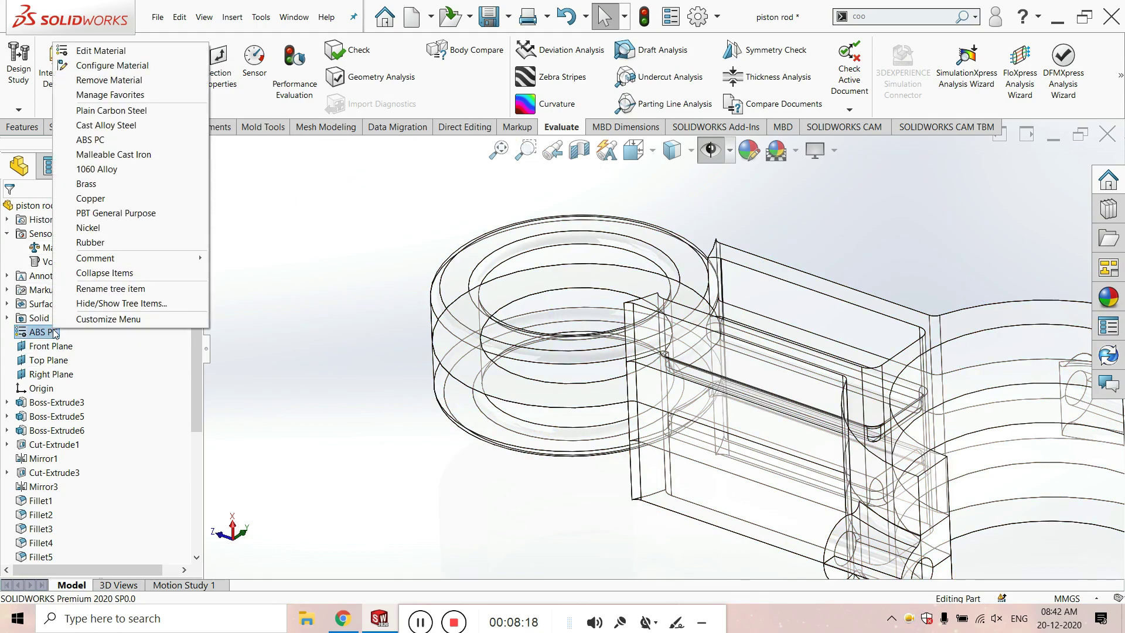
click(106, 175)
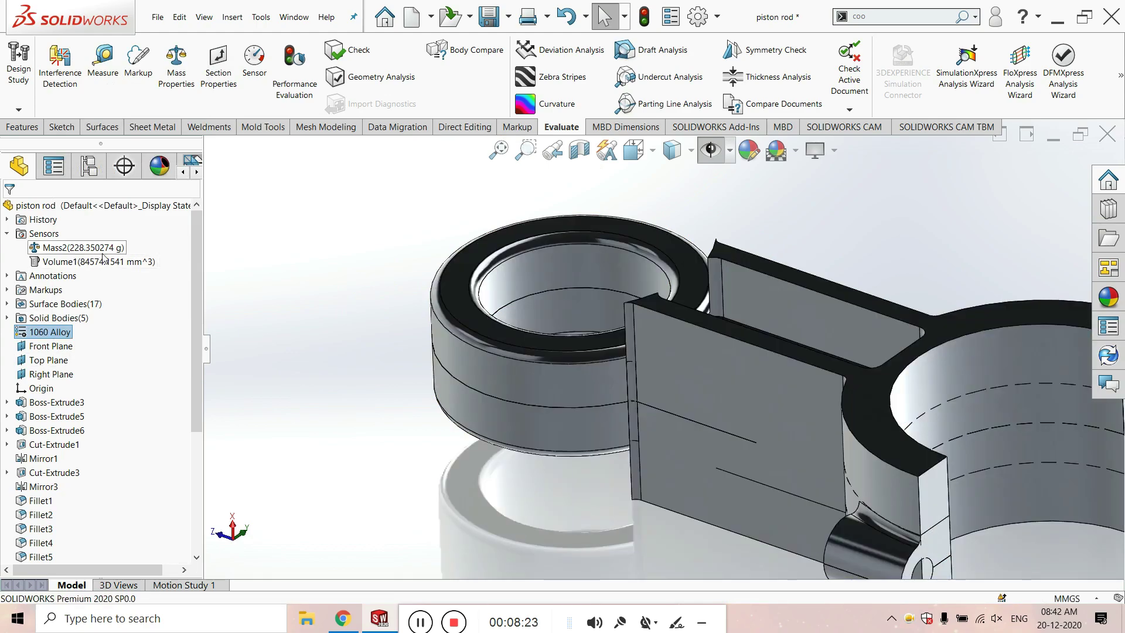
Clear the material selection, reset to isometric, and show Mesh Modeling then Mold Tools commands.
click(252, 245)
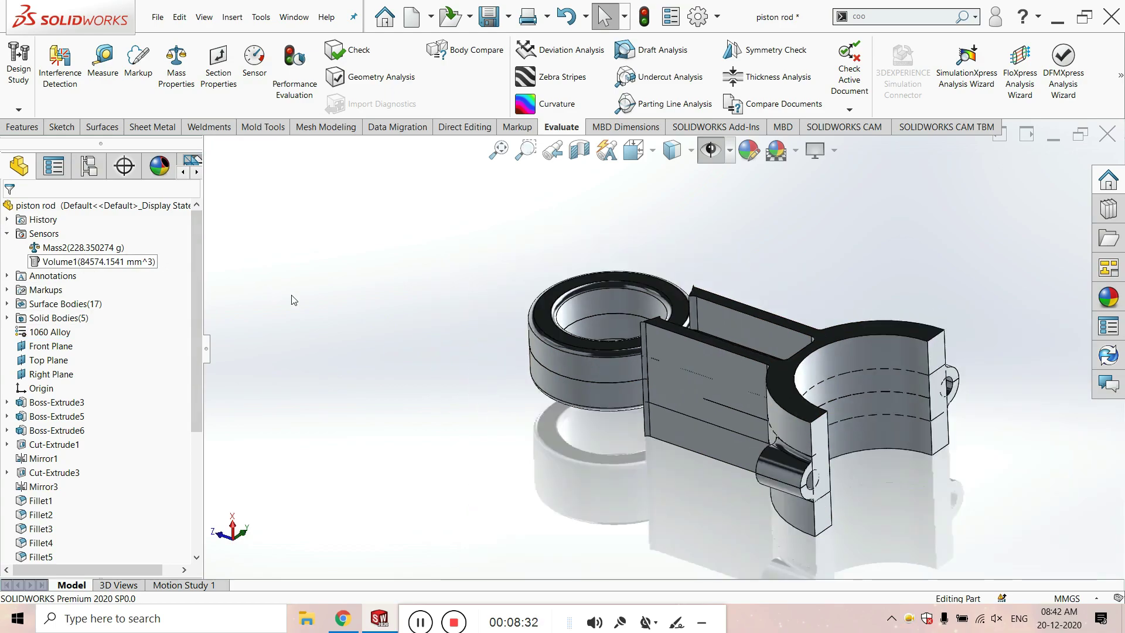
key(z)
key(z)
key(z)
key(z)
key(ctrl+7)
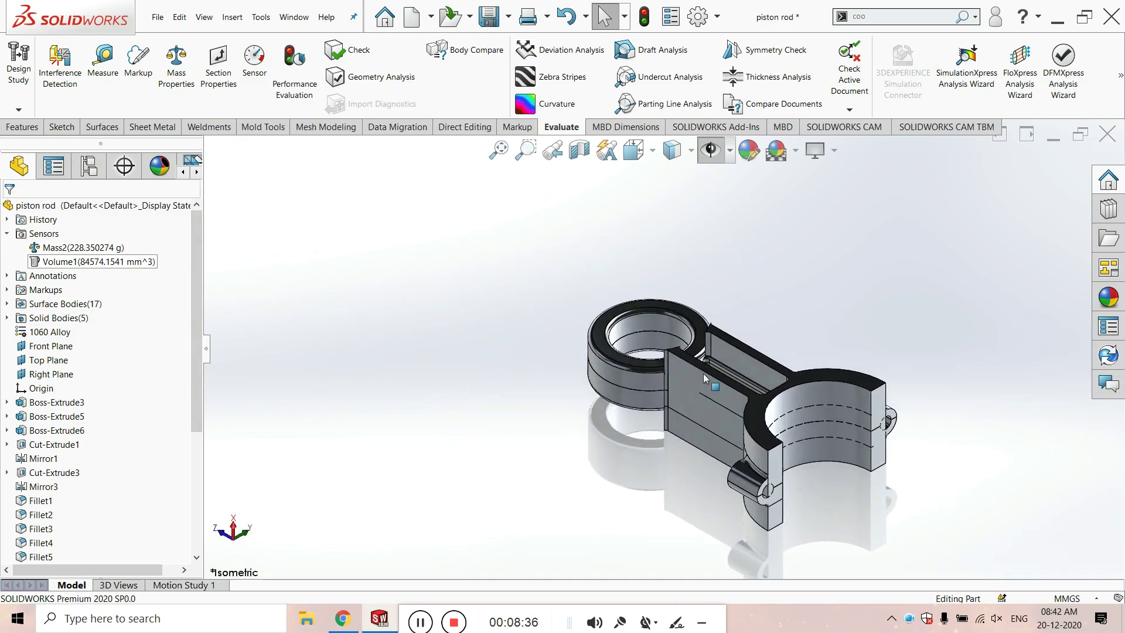
scroll(884, 521, down, 1)
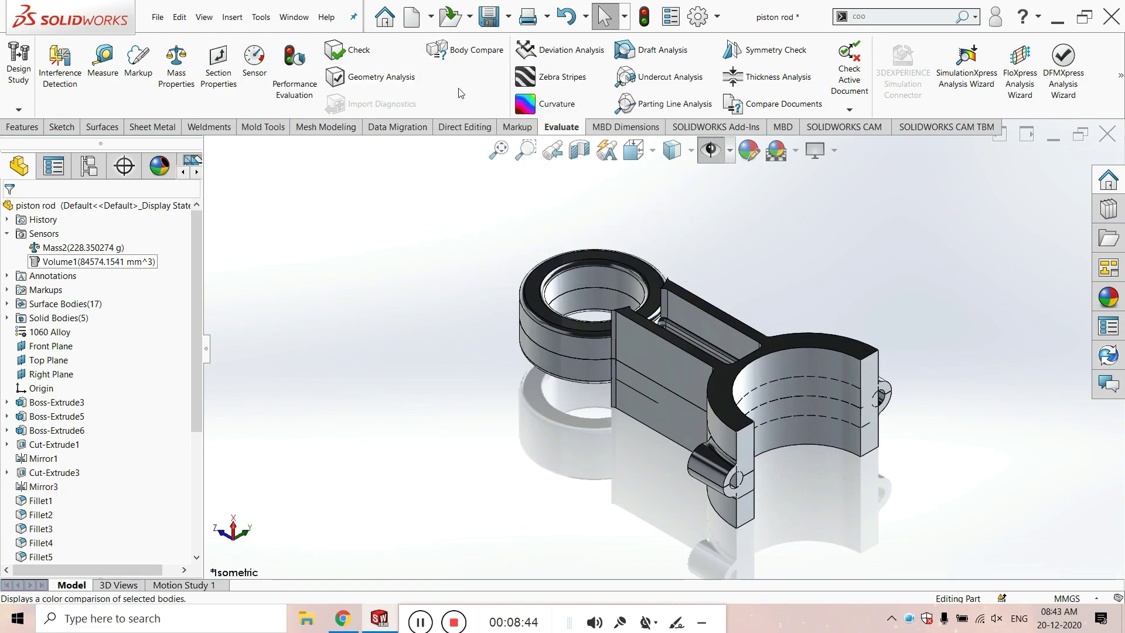
click(323, 128)
click(266, 129)
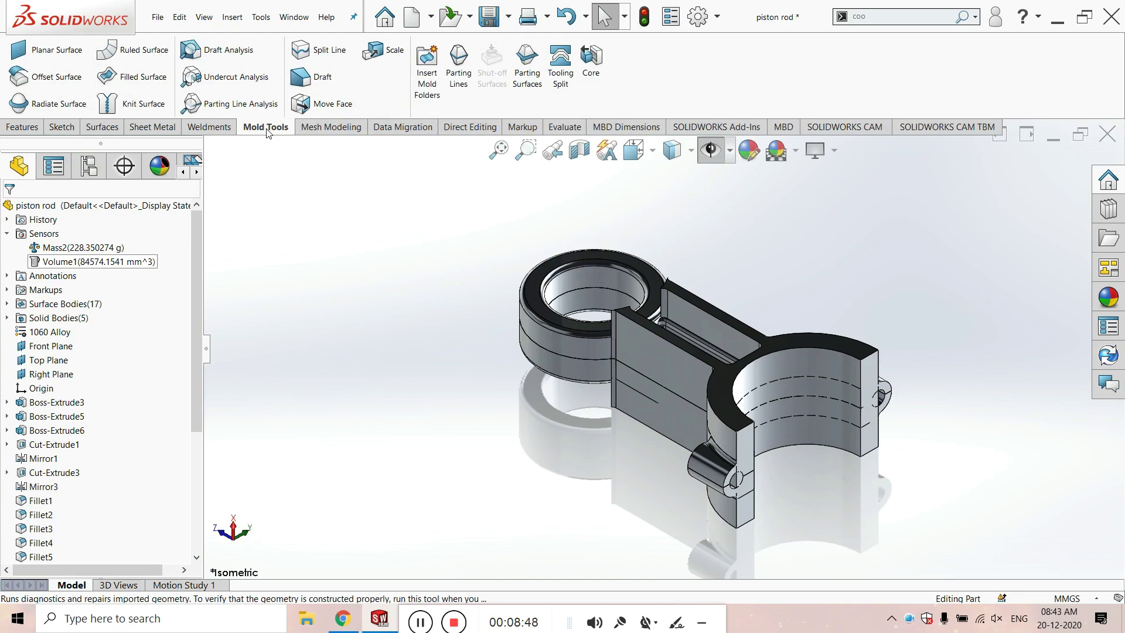
click(316, 129)
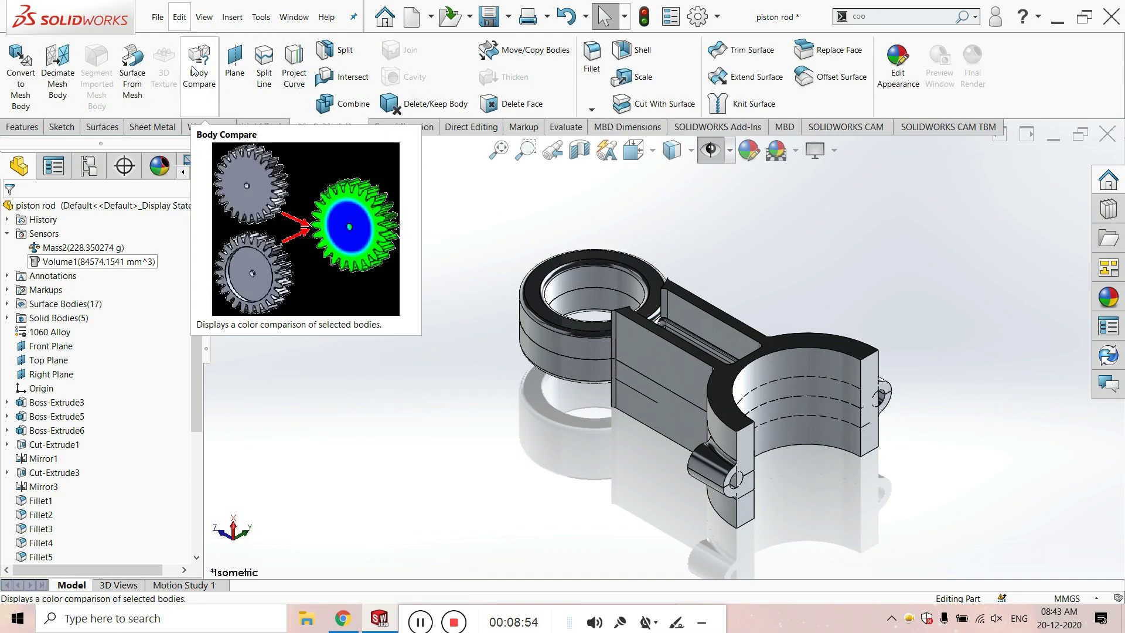
scroll(616, 301, up, 2)
scroll(615, 311, down, 4)
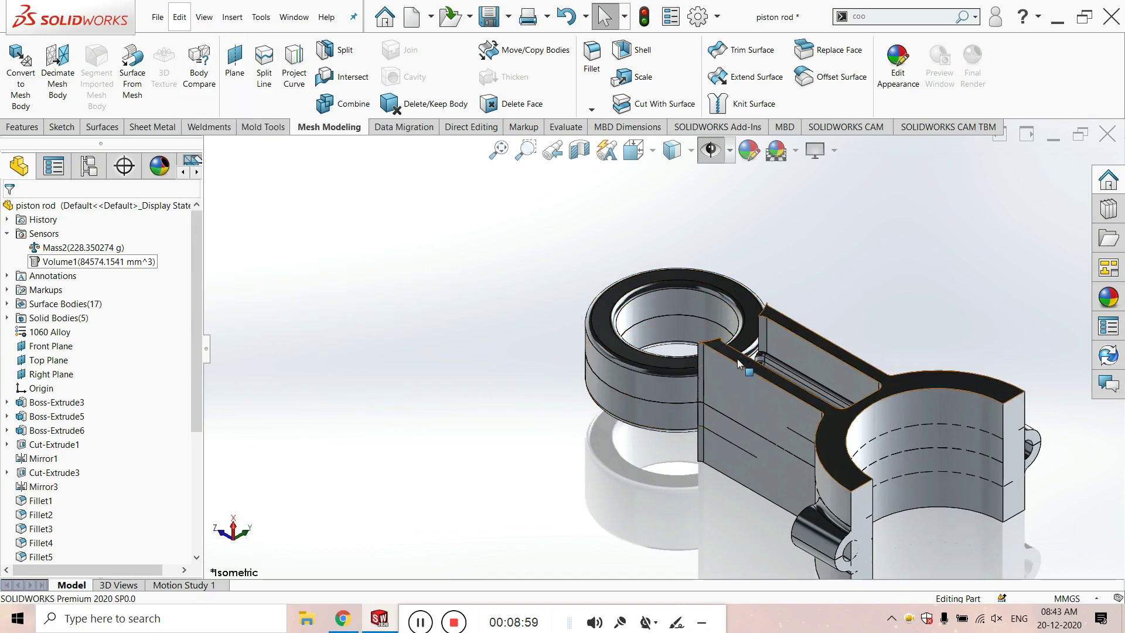
click(206, 65)
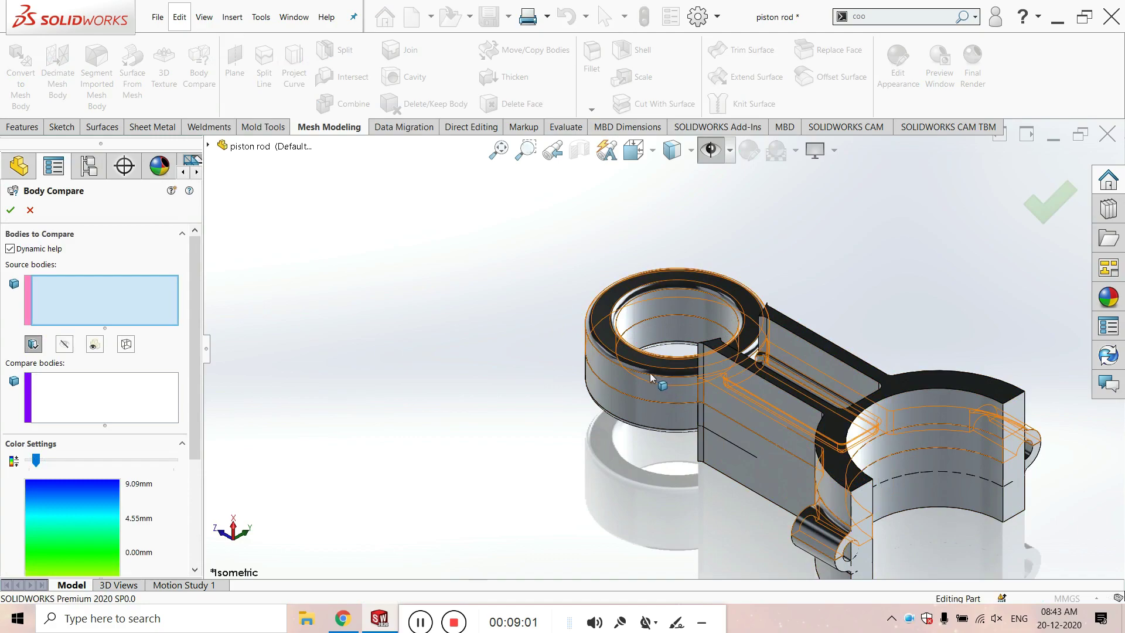
click(793, 366)
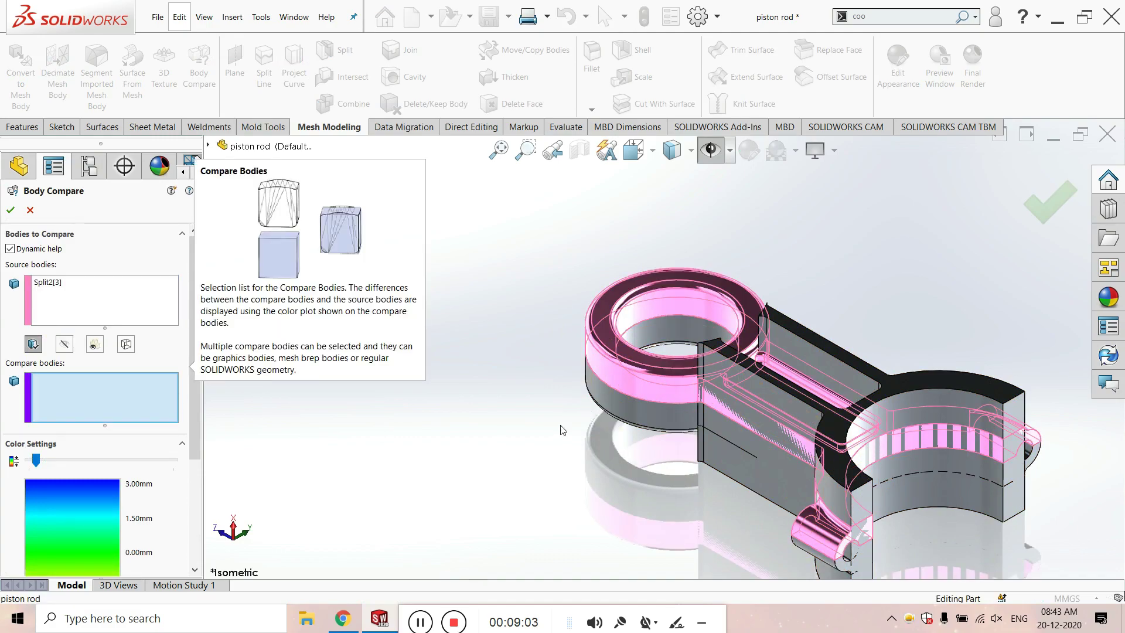
click(594, 387)
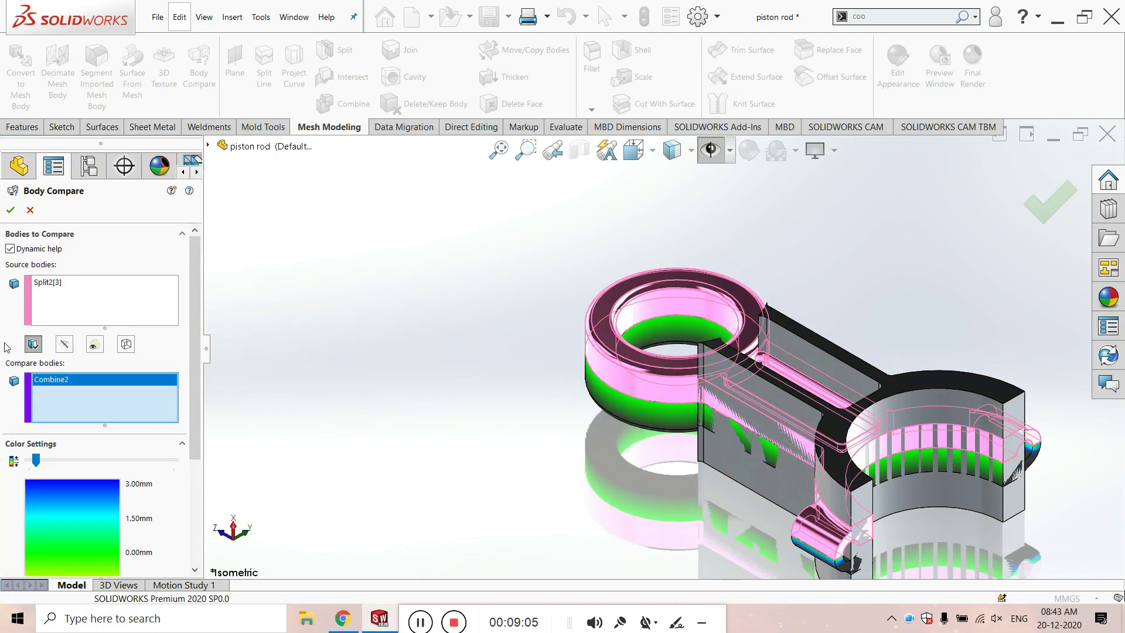
click(11, 209)
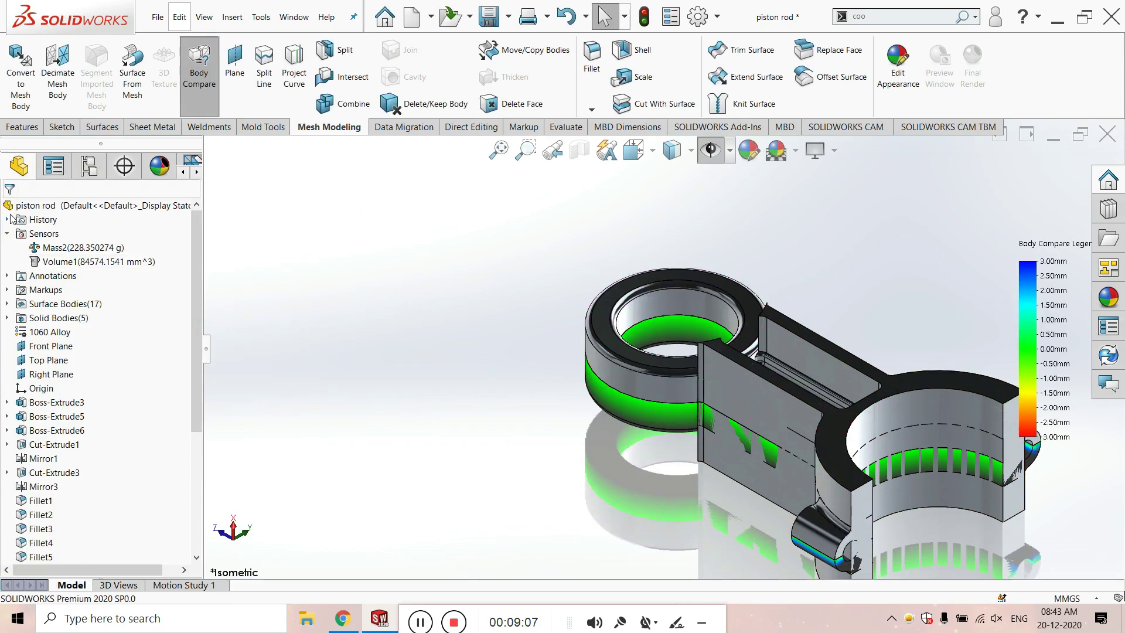
mouse_move(662, 460)
middle_down()
mouse_move(600, 317)
mouse_move(779, 447)
mouse_move(634, 431)
middle_up()
scroll(779, 447, down, 5)
scroll(779, 447, up, 5)
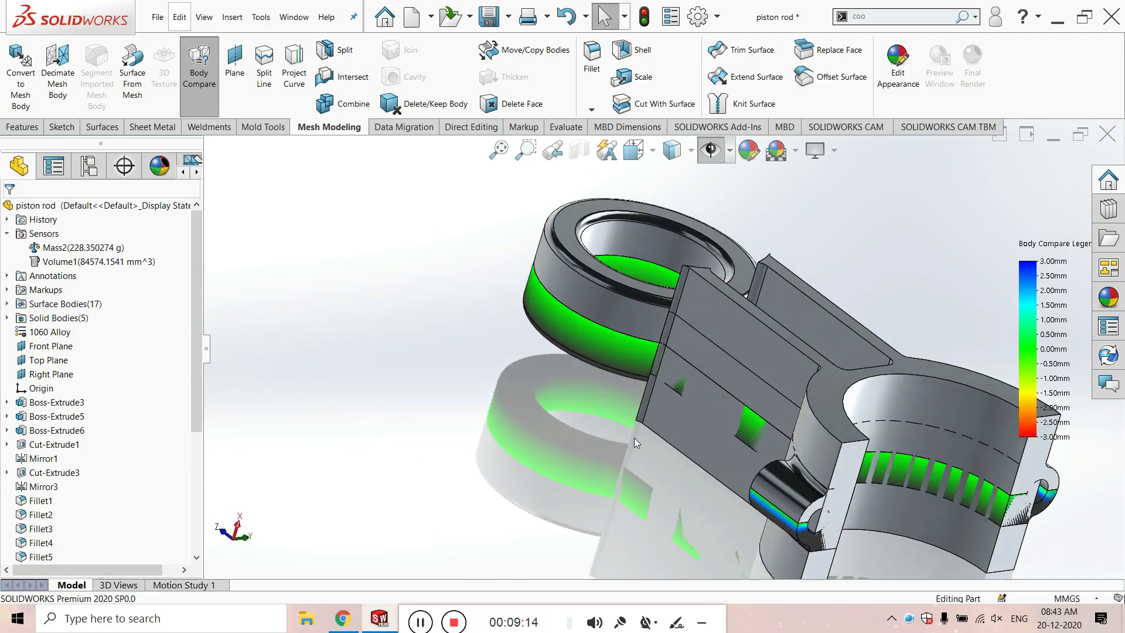
scroll(634, 431, down, 5)
scroll(469, 369, up, 3)
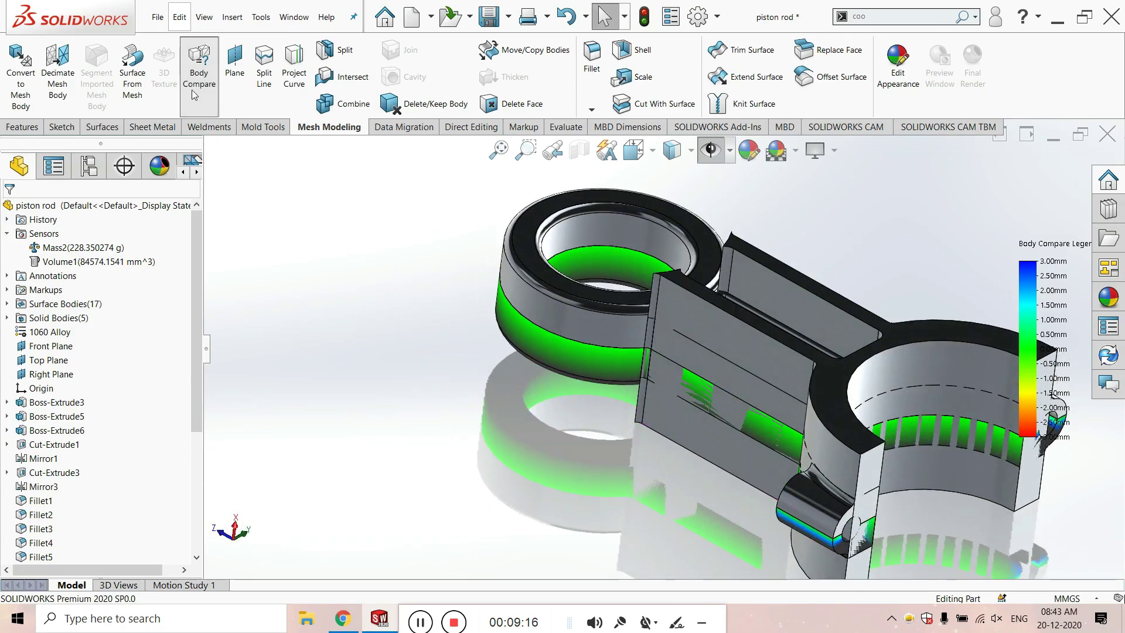
click(199, 70)
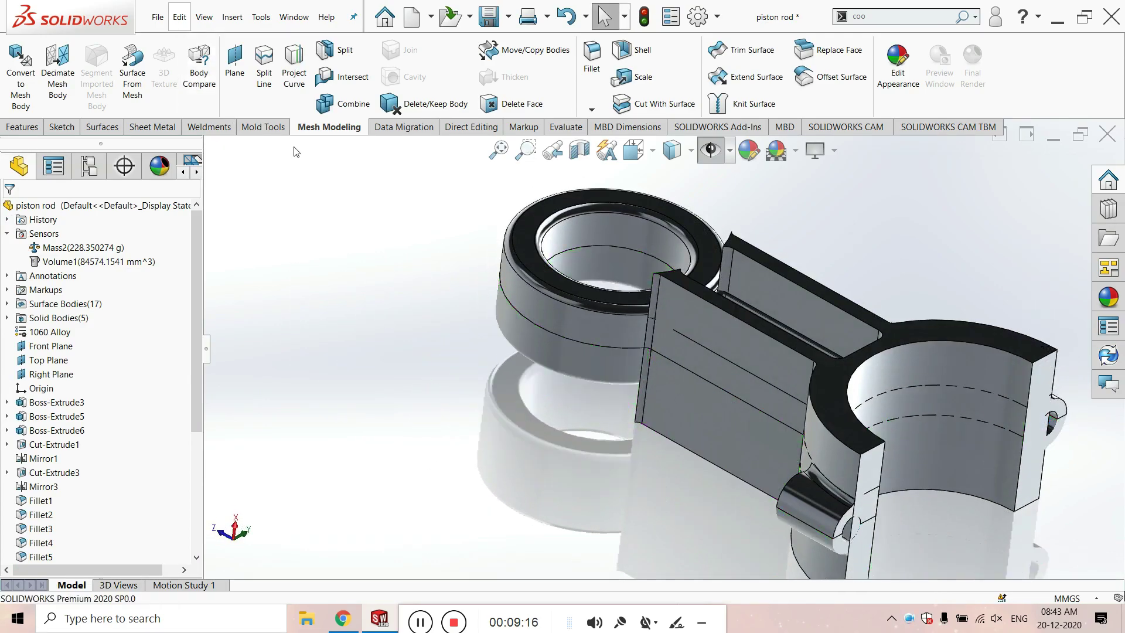
click(469, 128)
Show the Evaluate tools, fit the part in isometric view, then switch to Mold Tools.
click(517, 127)
click(558, 128)
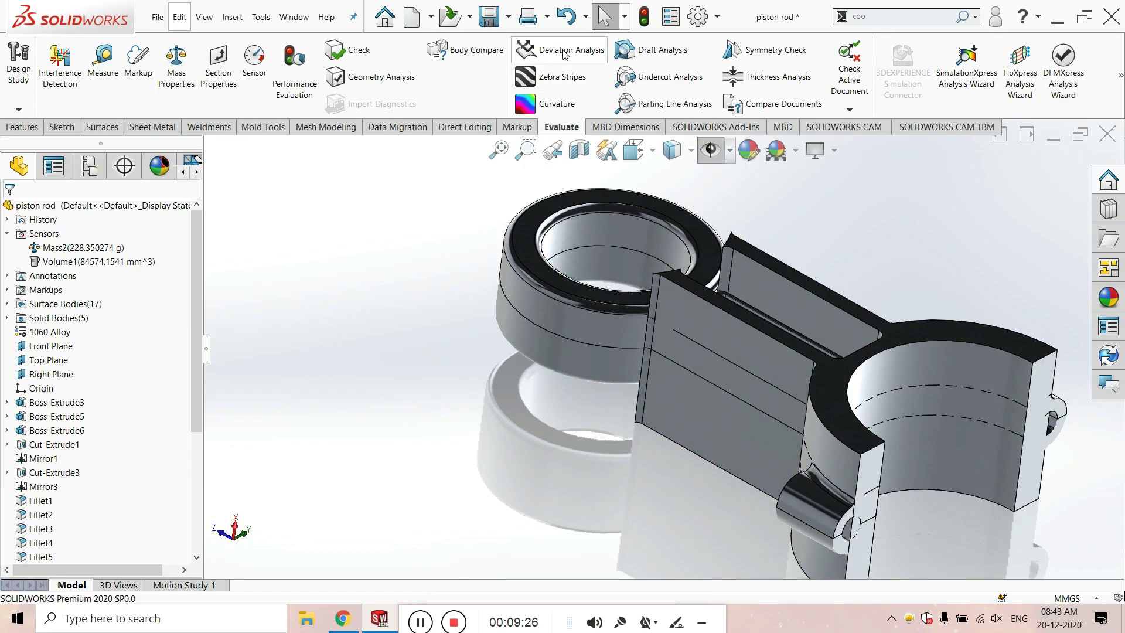
scroll(431, 273, up, 1)
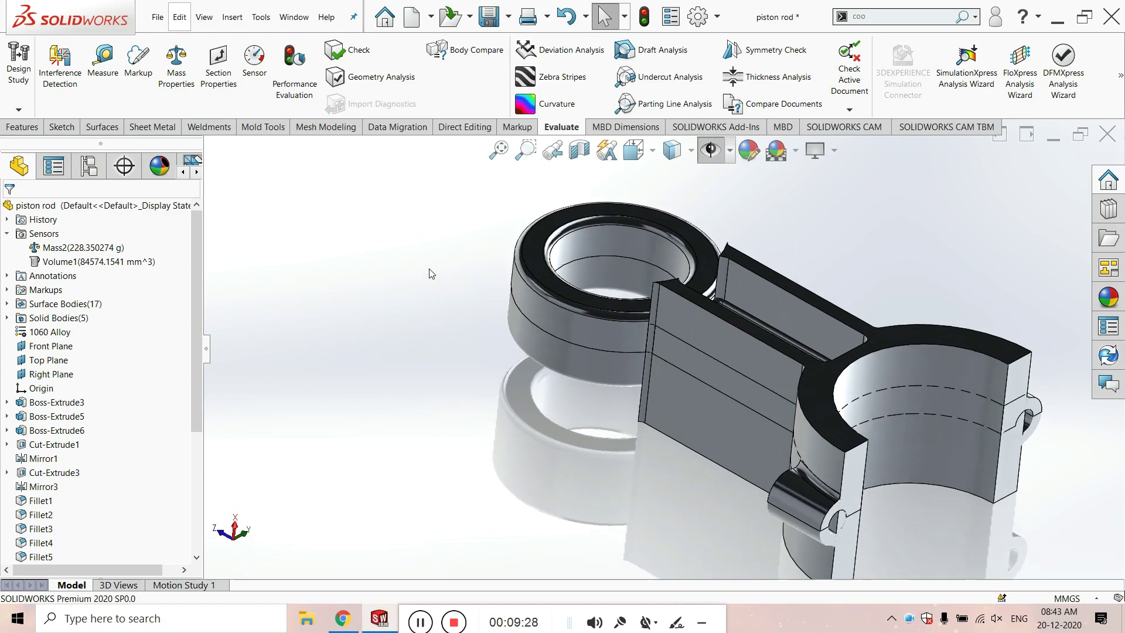
key(ctrl+7)
key(f)
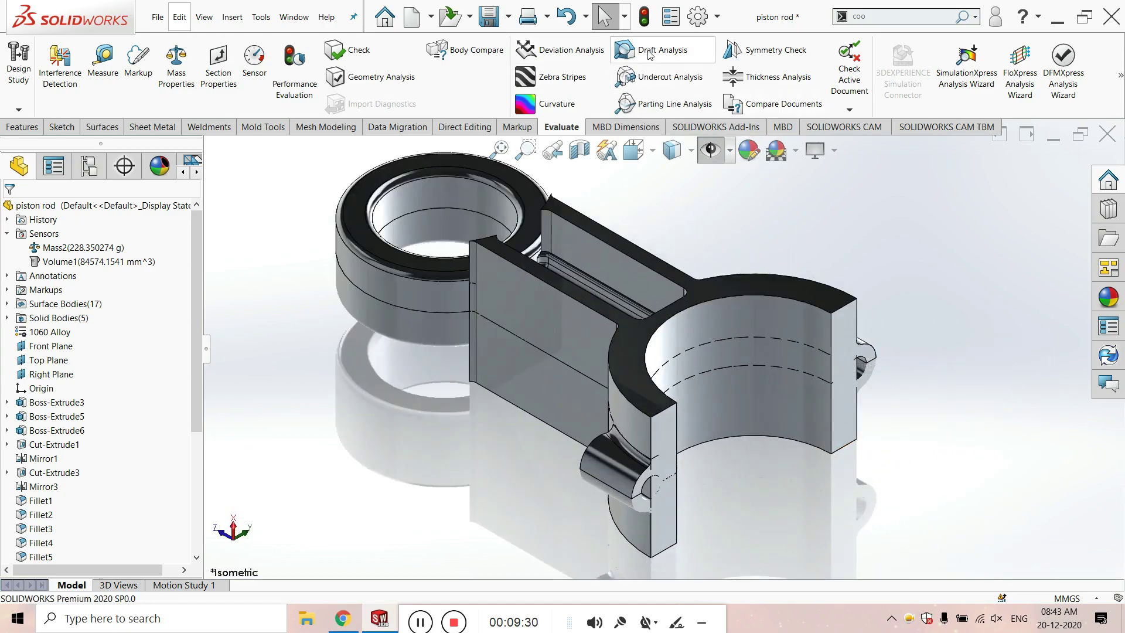
click(266, 127)
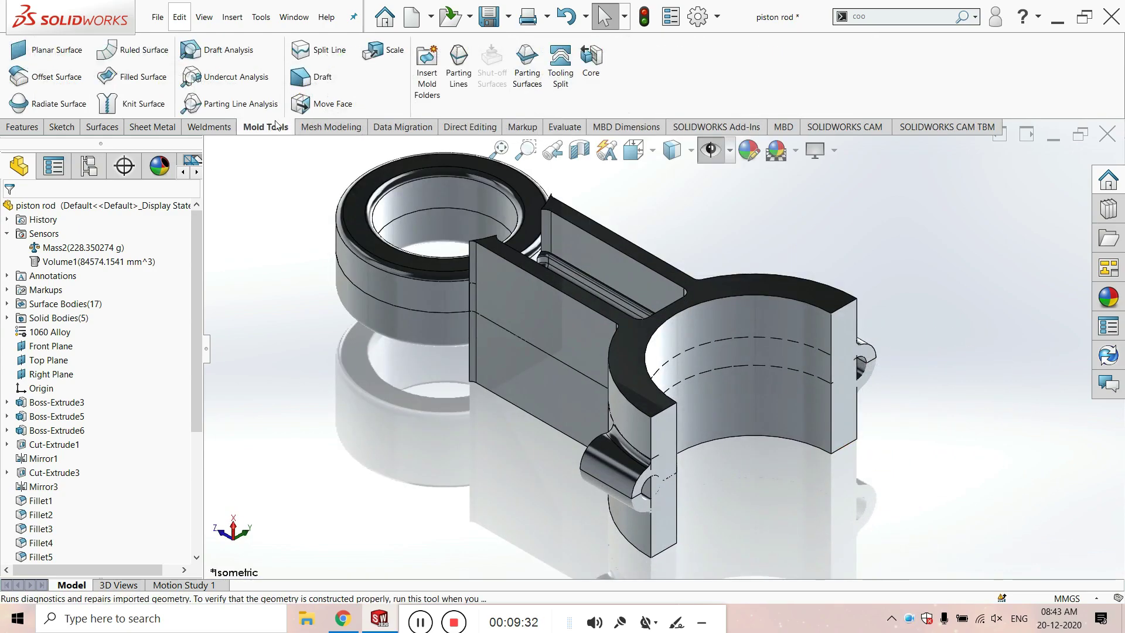
Switch to Chrome and open the YouTube channel's Playlists tab.
click(343, 618)
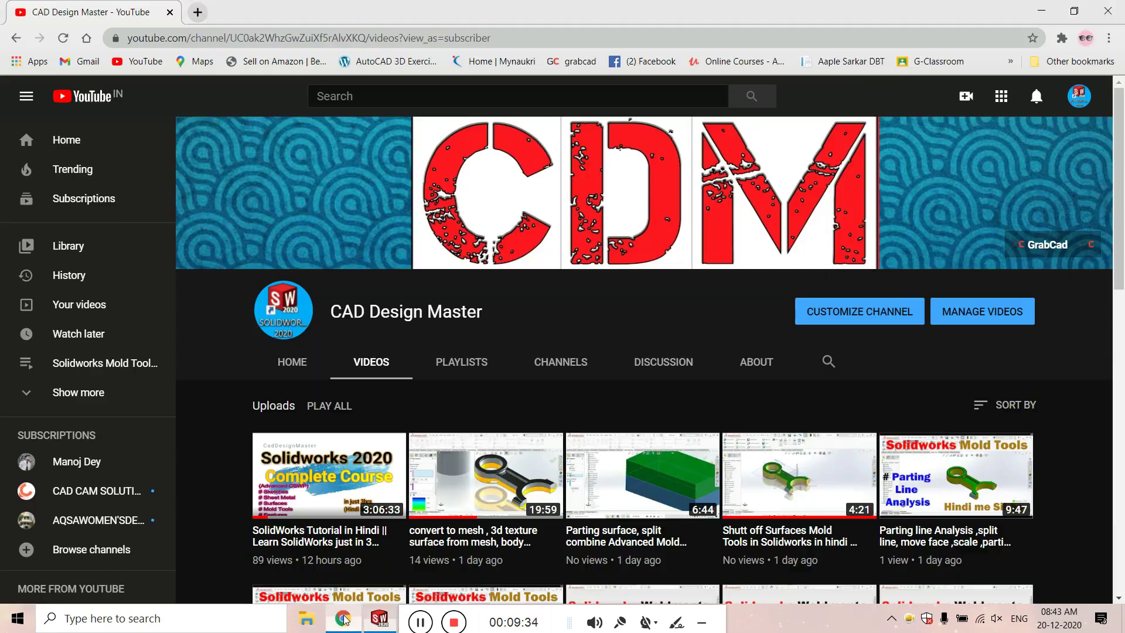
scroll(426, 337, down, 5)
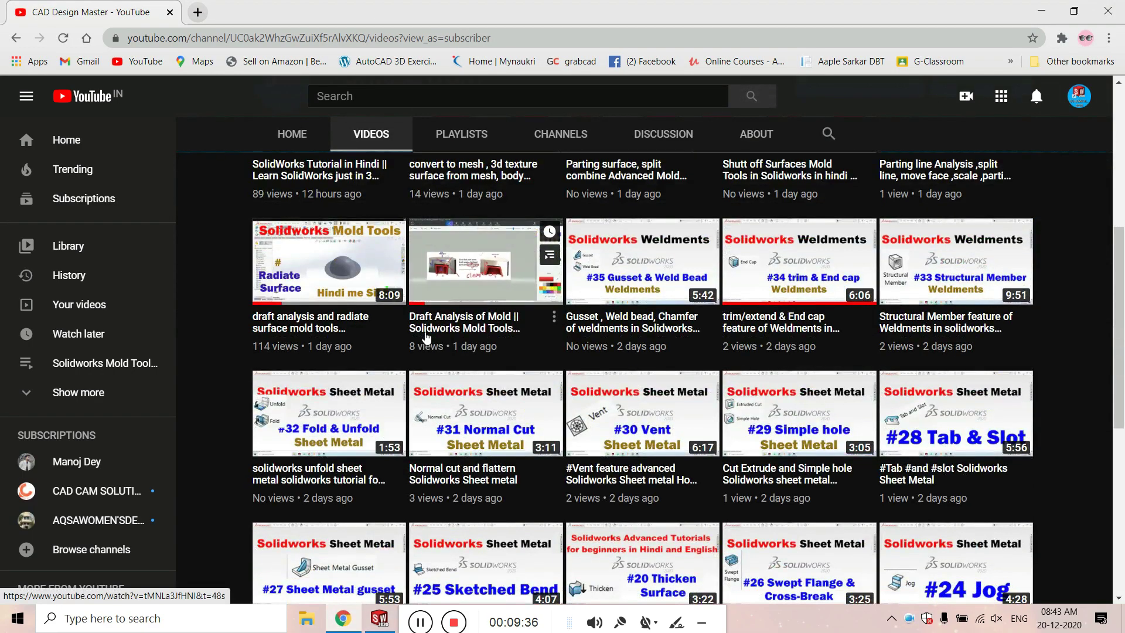
scroll(458, 240, up, 5)
click(446, 364)
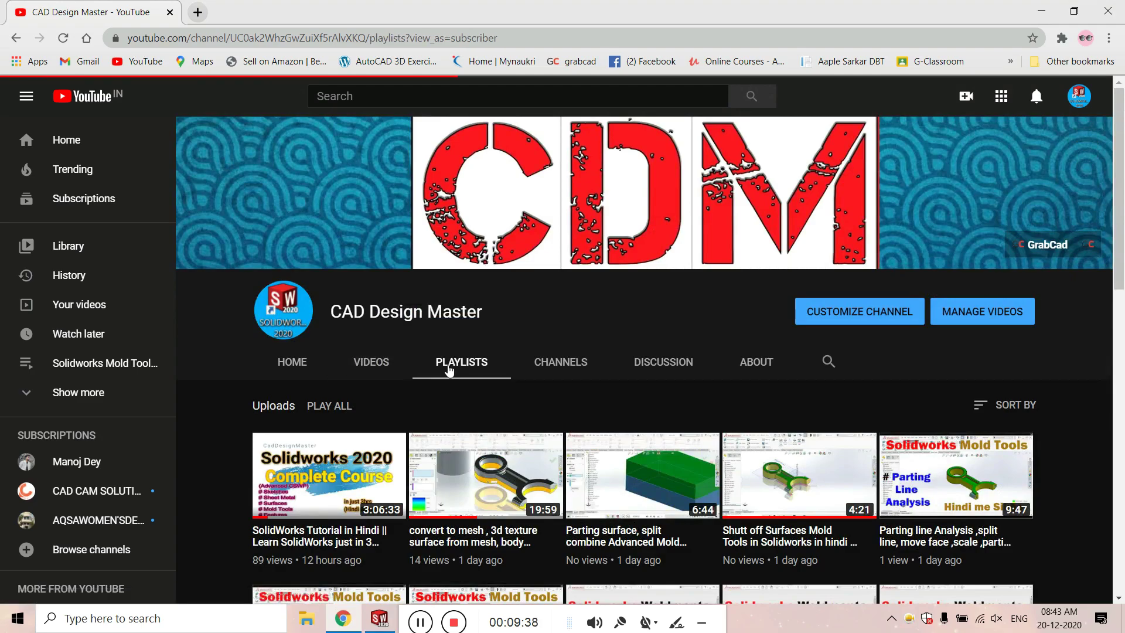
Play the Mold Tools playlist, go back to Playlists, and close the mini player.
scroll(444, 372, down, 2)
click(352, 389)
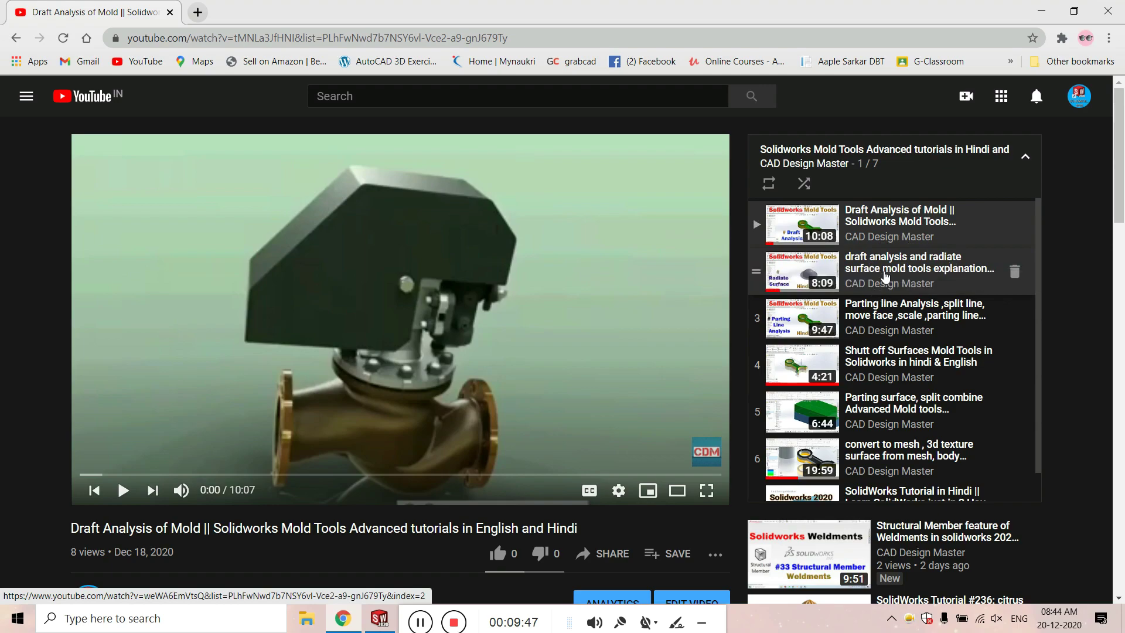
click(16, 37)
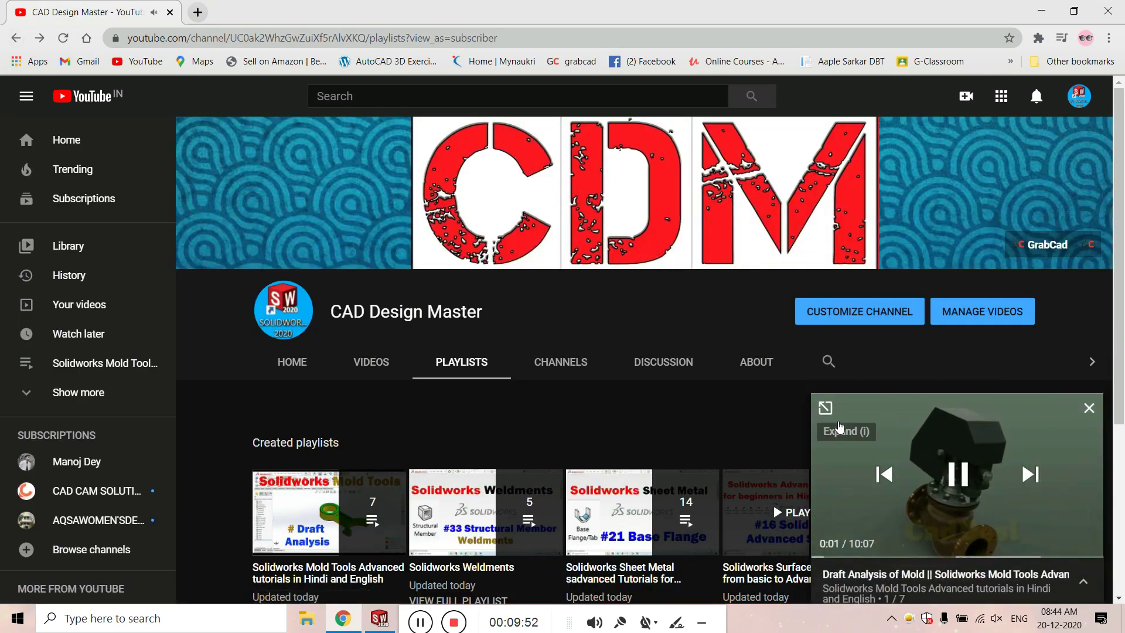
click(1089, 408)
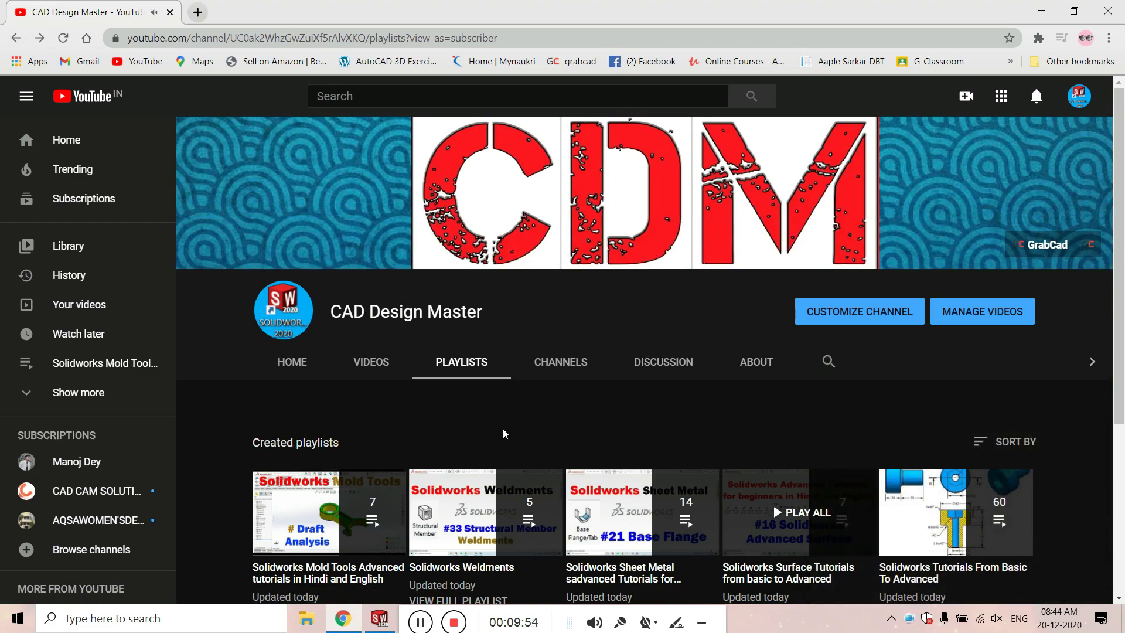
Return to SOLIDWORKS and bring up the Evaluate tools for the piston rod.
click(379, 620)
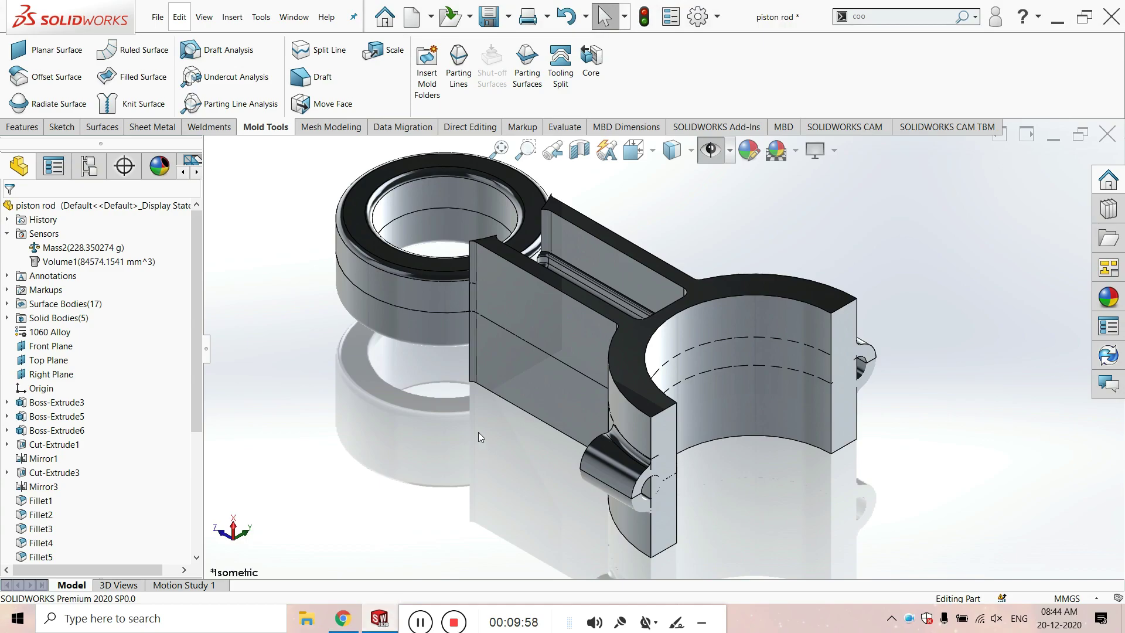
scroll(477, 436, up, 2)
scroll(476, 435, up, 3)
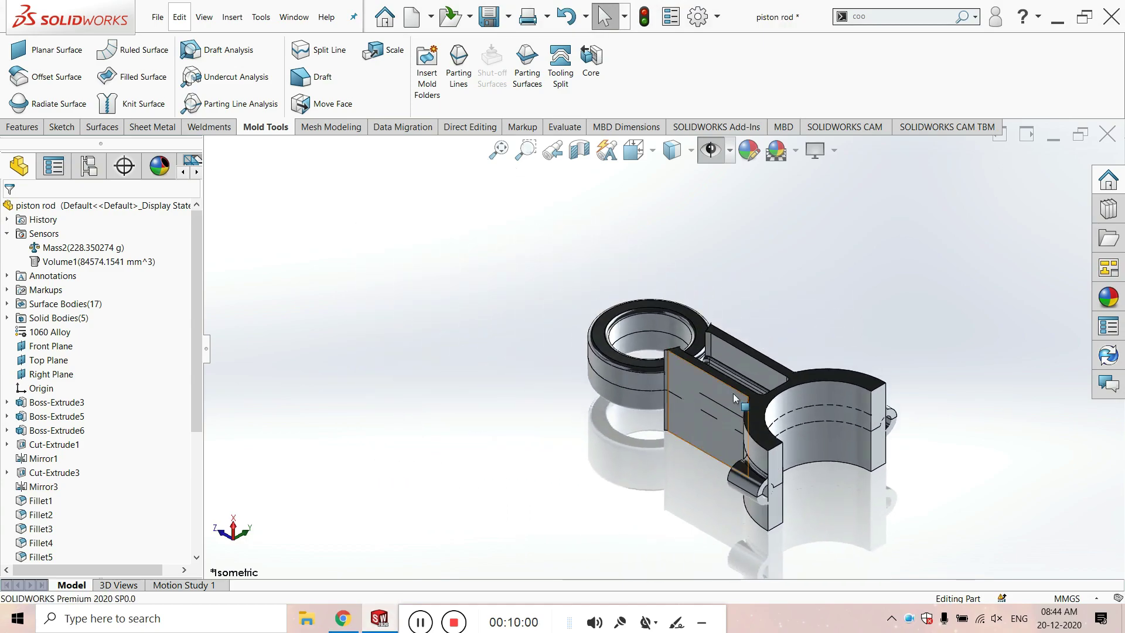
scroll(744, 399, down, 3)
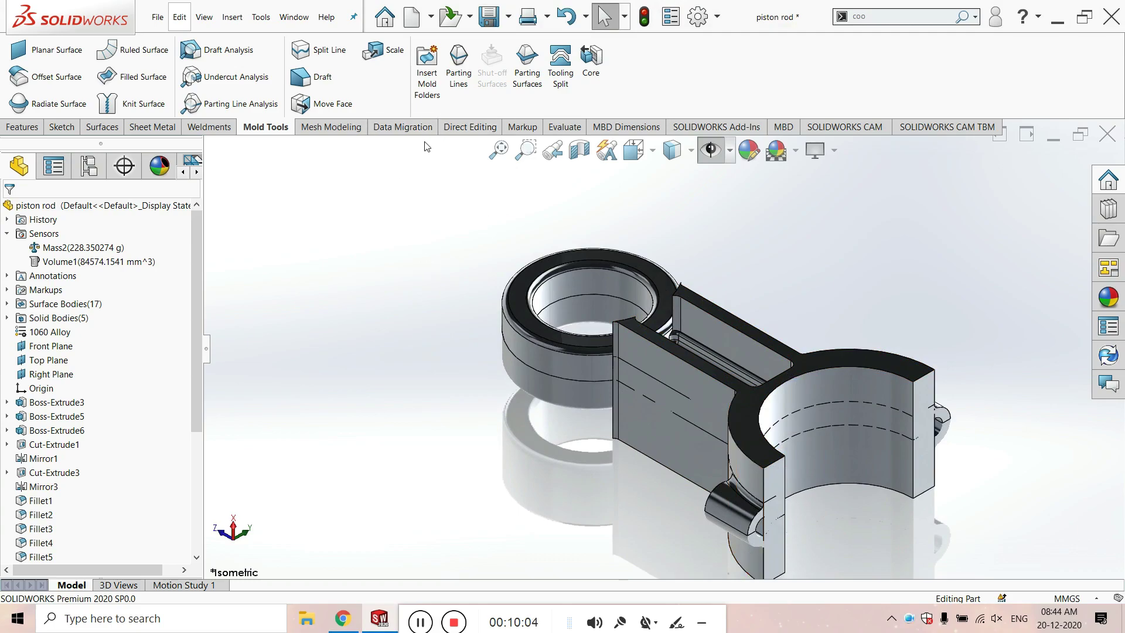
click(557, 135)
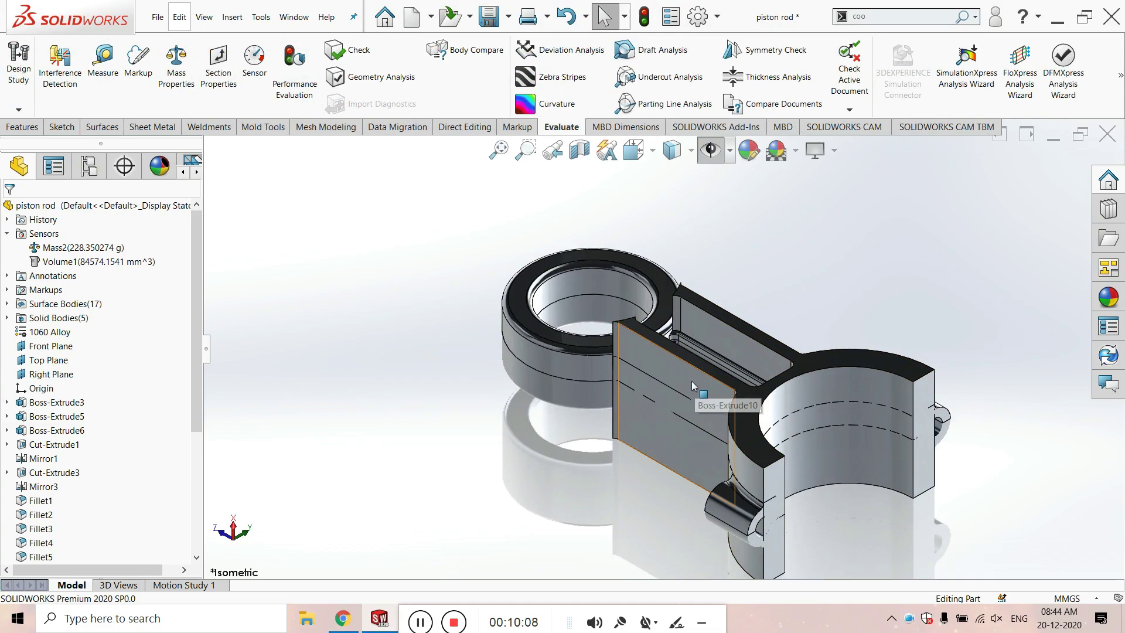
scroll(692, 381, down, 3)
scroll(688, 385, up, 3)
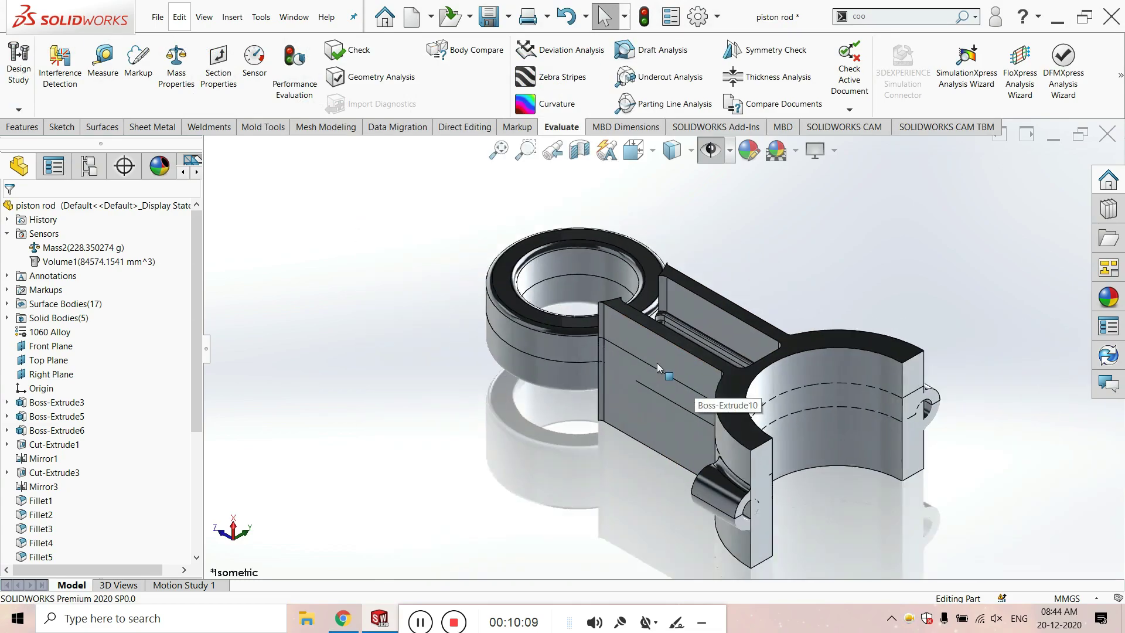
Select the ring at the small end and display Boss-Extrude3's dimensions.
click(529, 249)
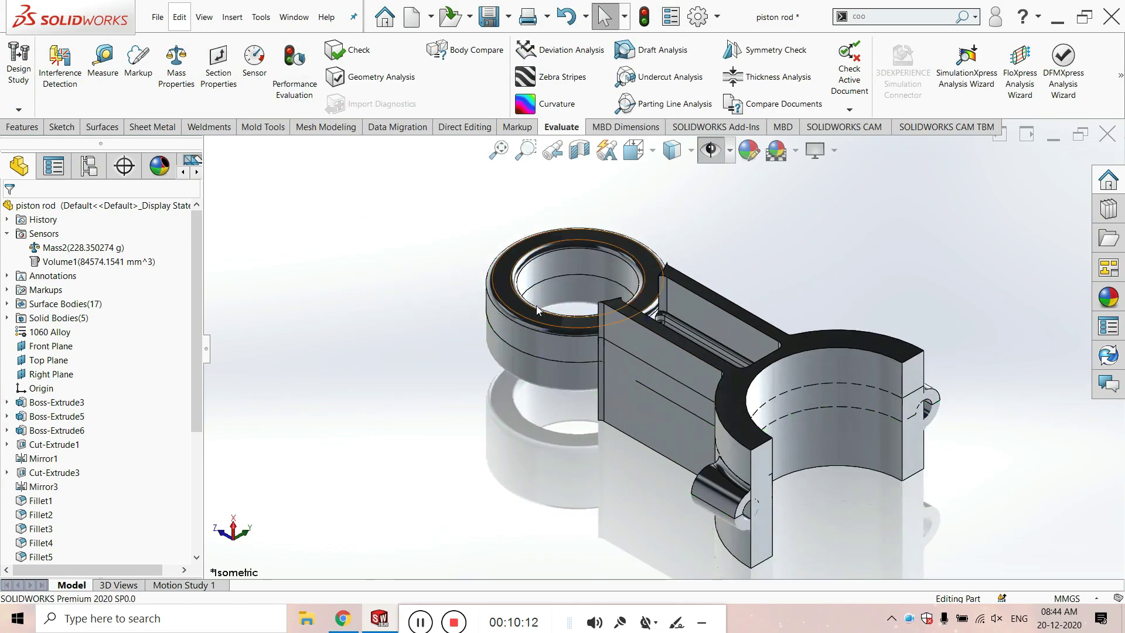
click(536, 335)
double_click(532, 342)
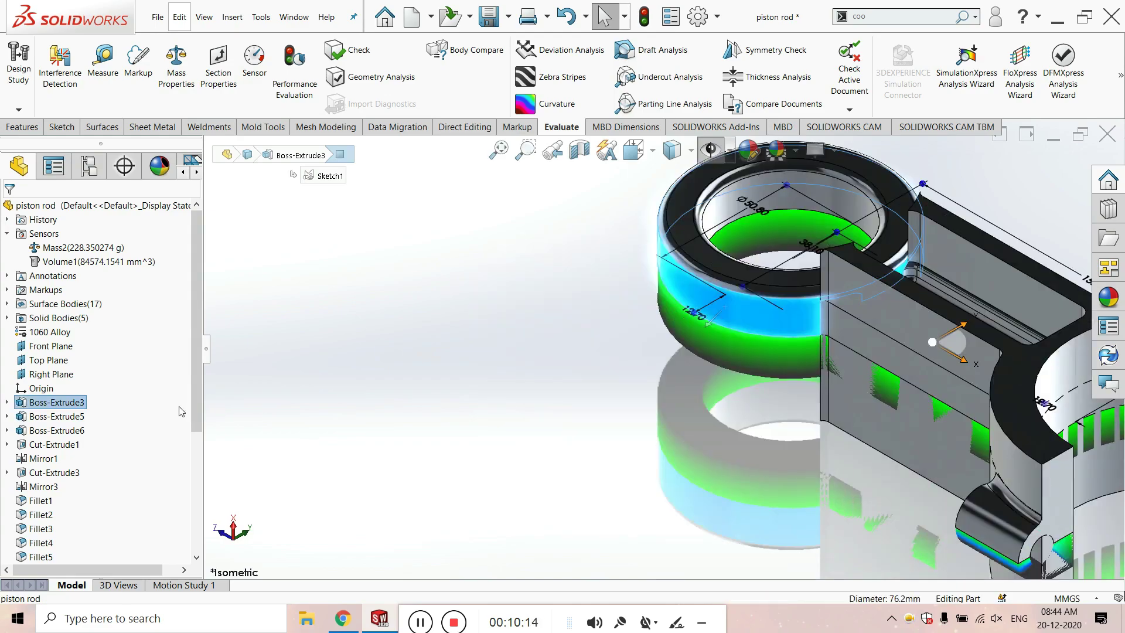
scroll(221, 410, down, 2)
scroll(196, 392, down, 5)
key(Escape)
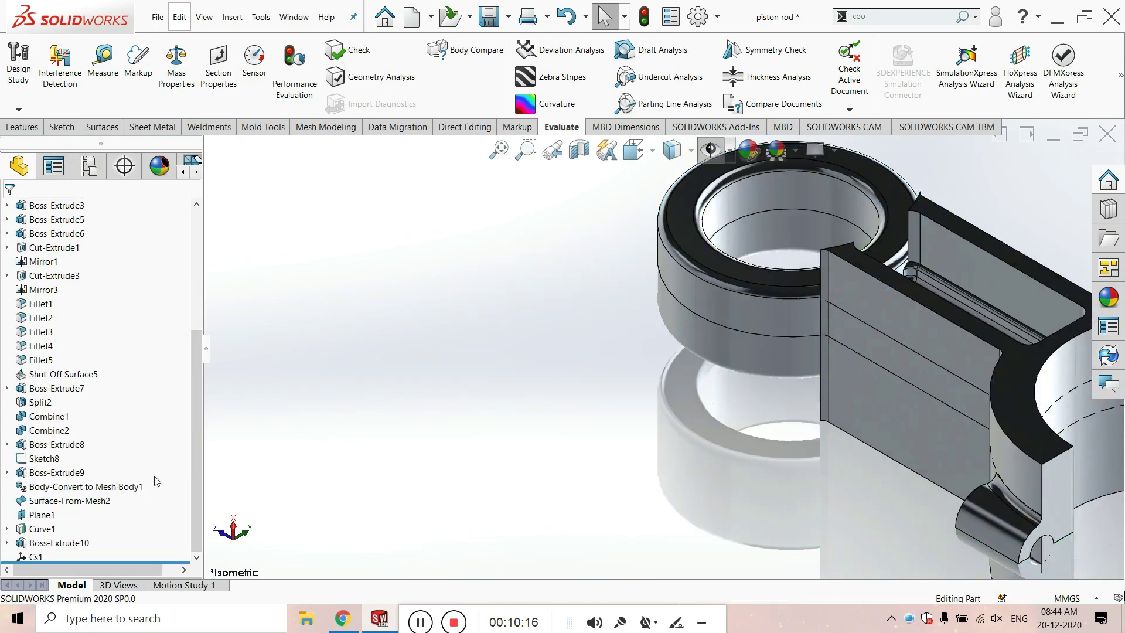
double_click(690, 339)
scroll(670, 367, up, 2)
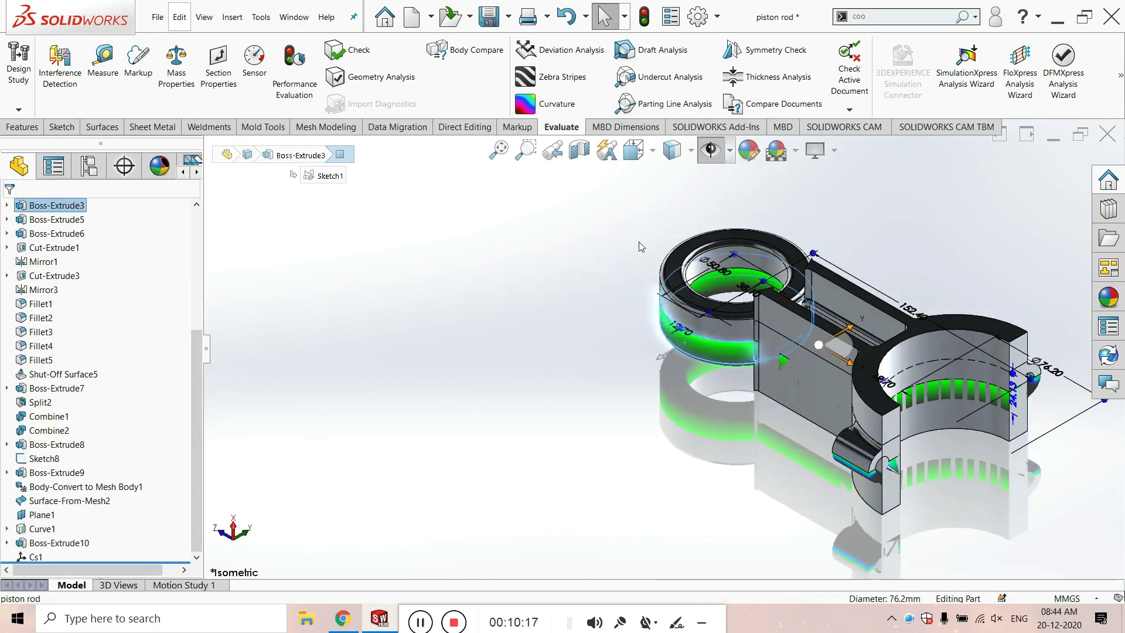
Turn on Curvature and orbit to a side view to inspect the small-end ring.
click(549, 105)
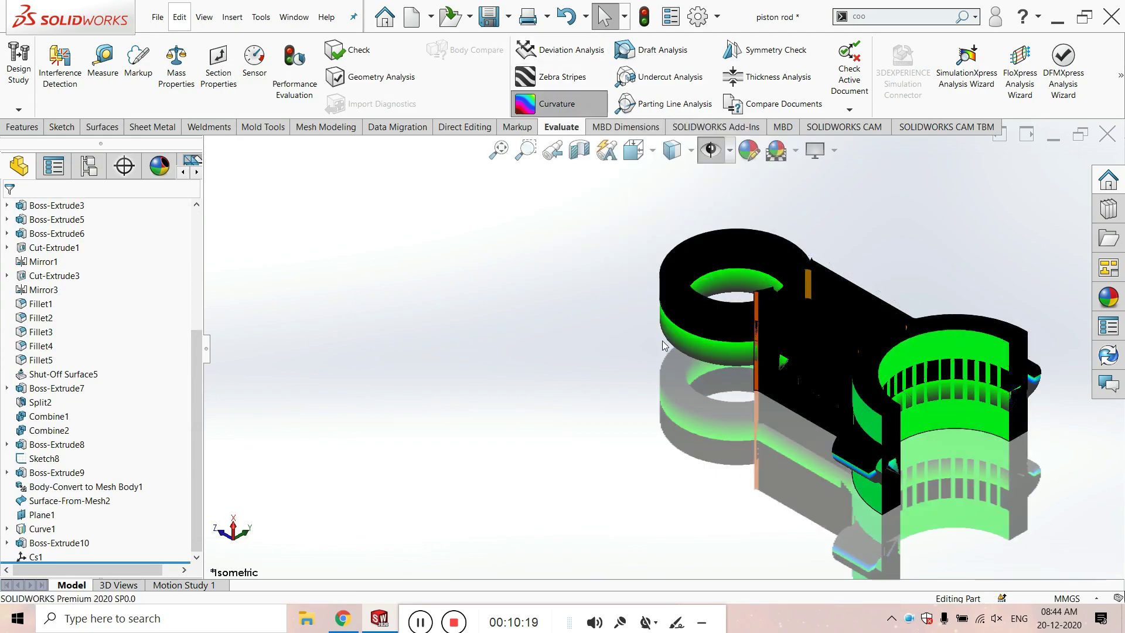
mouse_move(691, 293)
middle_down()
mouse_move(662, 240)
mouse_move(673, 345)
middle_up()
click(691, 300)
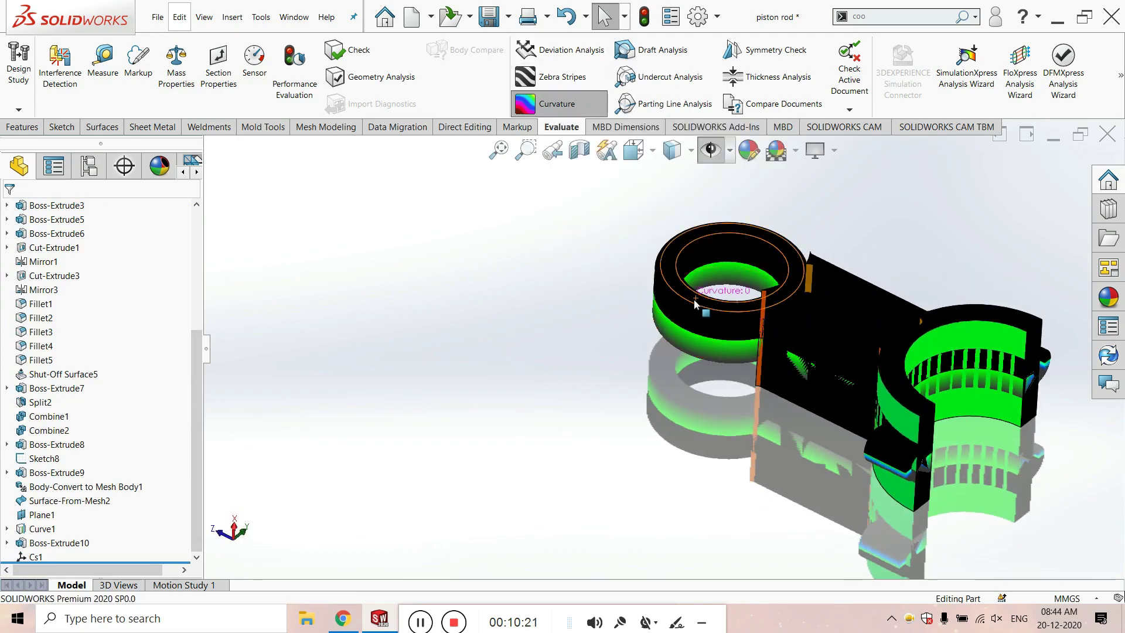
click(376, 259)
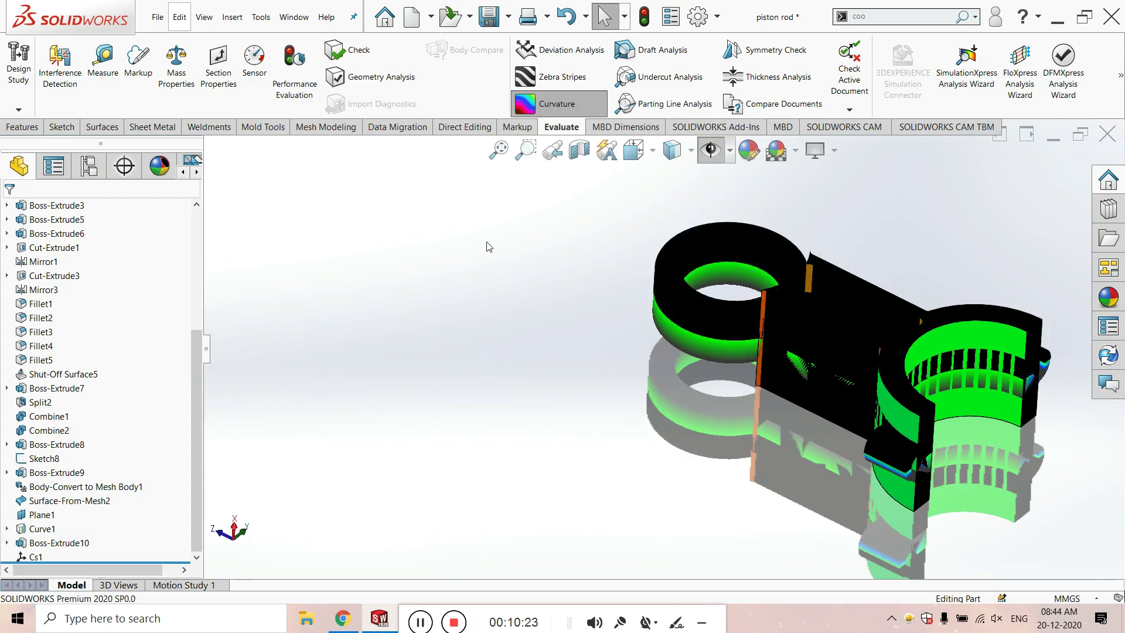
Toggle Curvature off, zoom in on the ring, then turn Curvature back on.
click(554, 104)
scroll(637, 378, up, 2)
scroll(693, 336, down, 5)
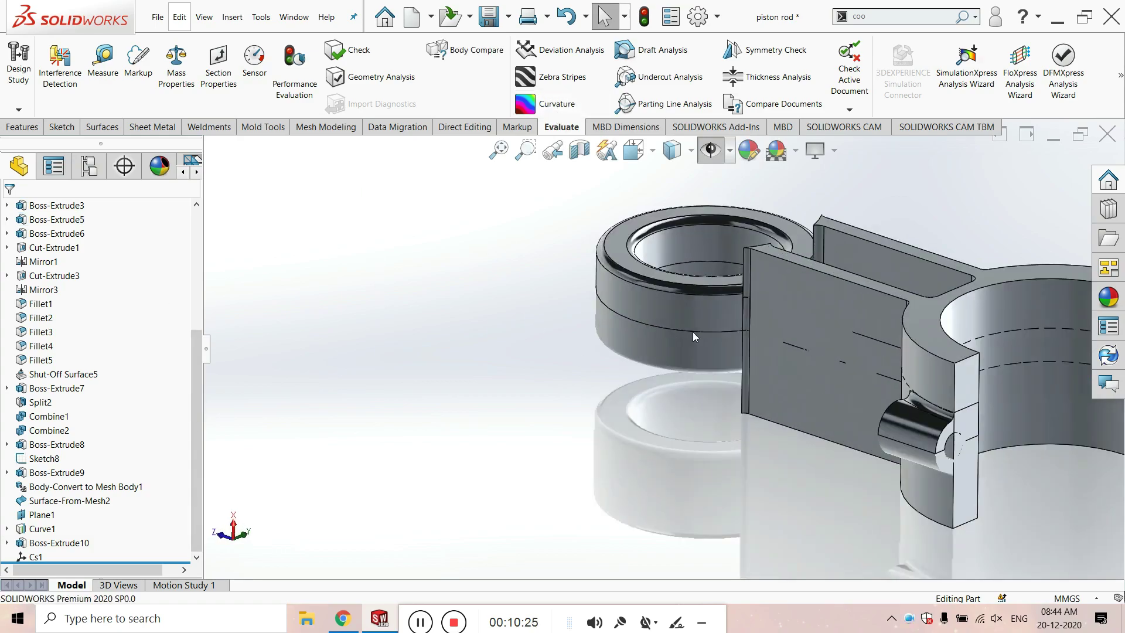
scroll(673, 310, down, 3)
click(654, 290)
scroll(654, 290, up, 2)
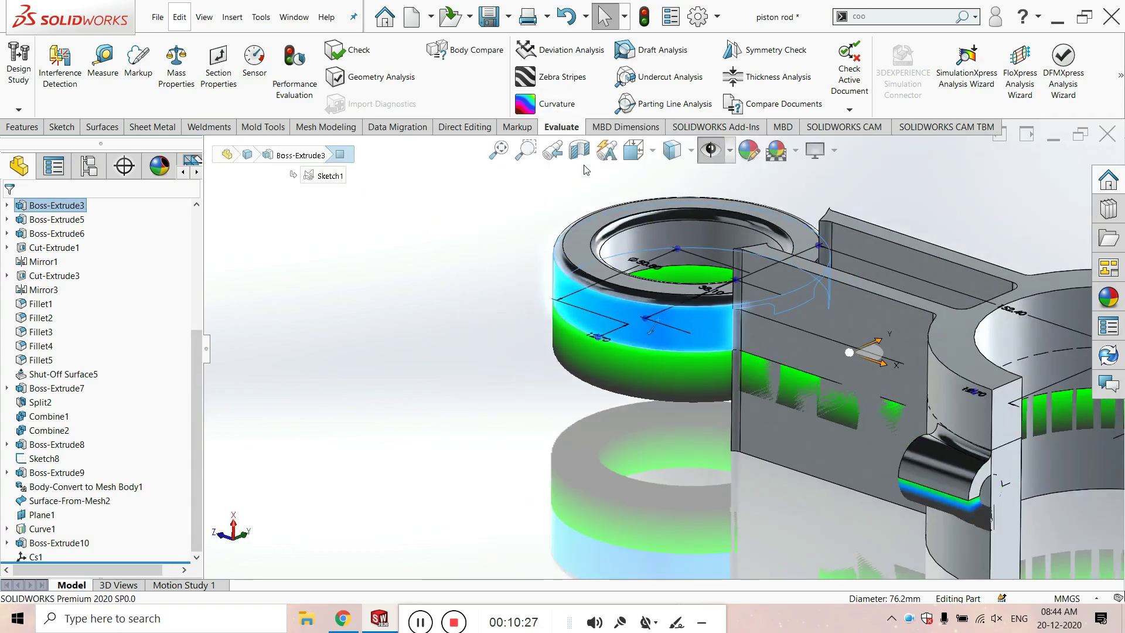
click(557, 99)
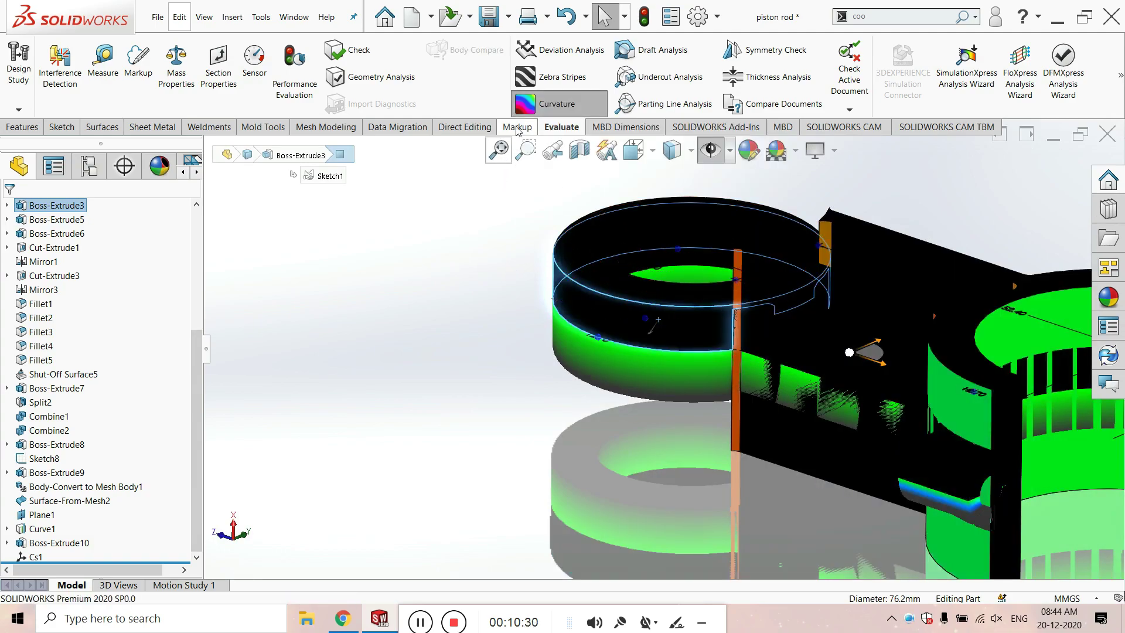
Apply Zebra Stripes with default settings and zoom in on the ring.
click(550, 77)
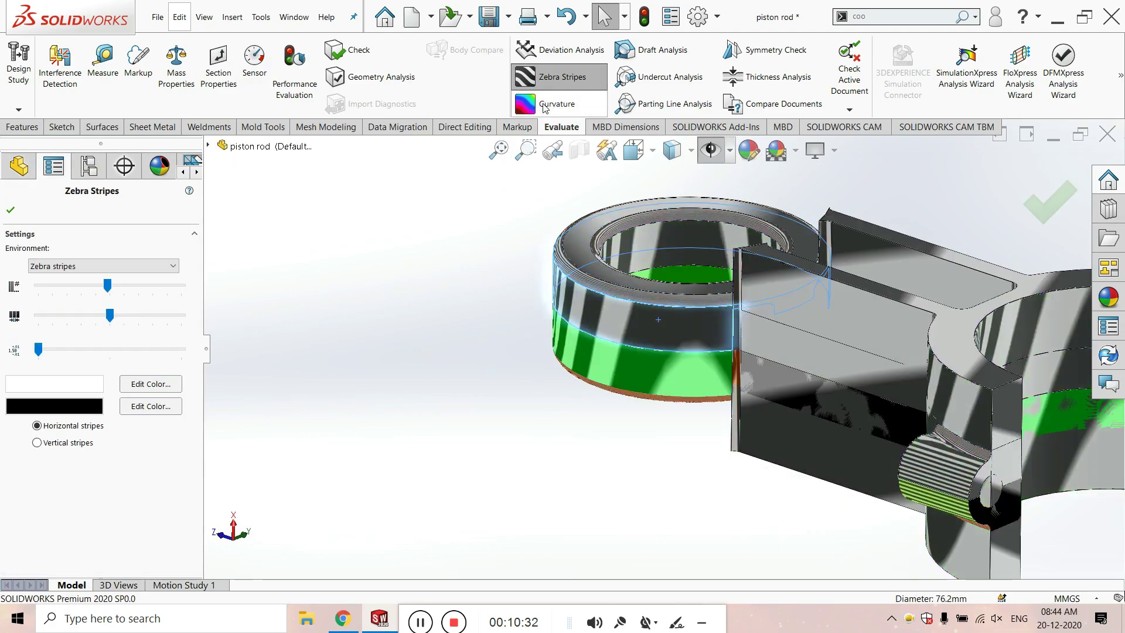
key(Return)
mouse_move(592, 275)
middle_down()
mouse_move(627, 321)
mouse_move(588, 331)
middle_up()
scroll(588, 331, down, 5)
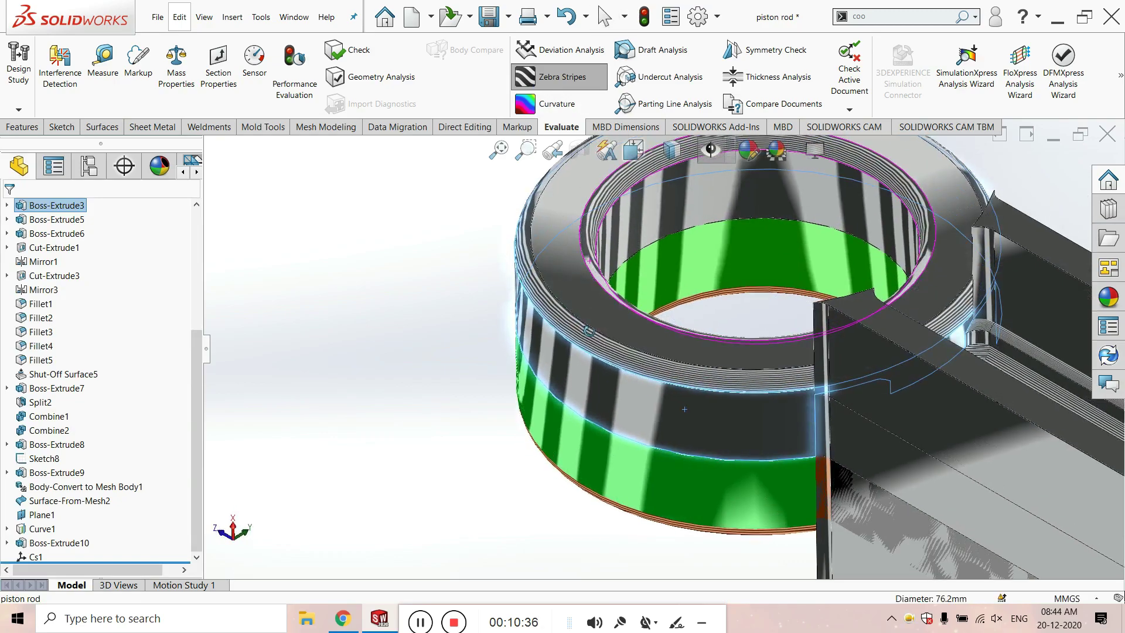
scroll(588, 331, down, 3)
scroll(655, 296, down, 3)
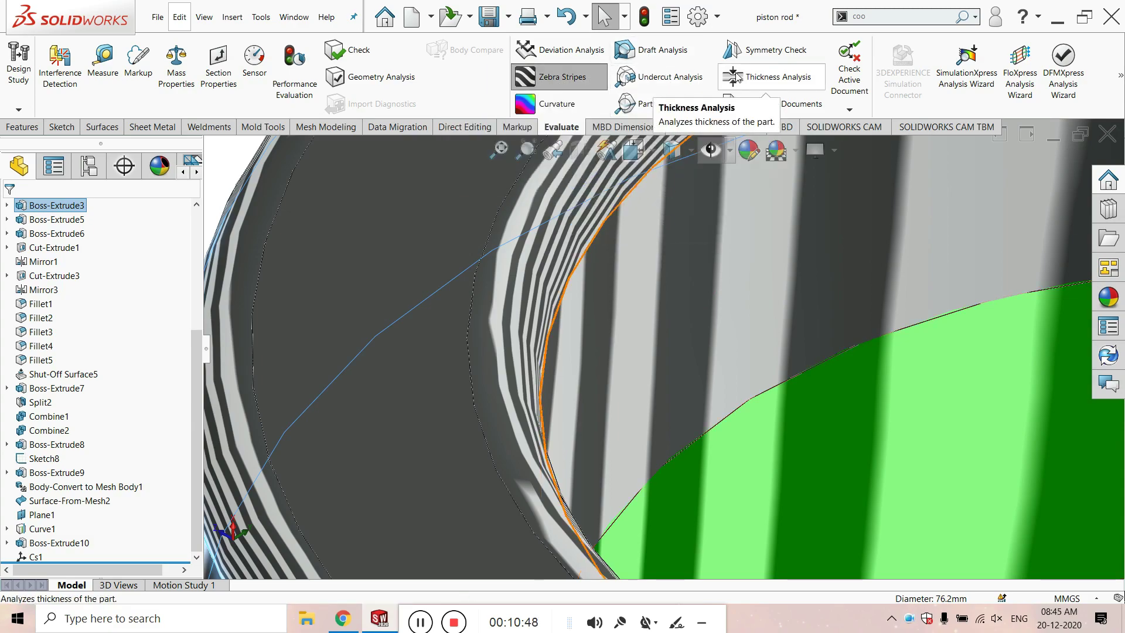
Fit the whole piston rod and return it to the isometric view.
key(f)
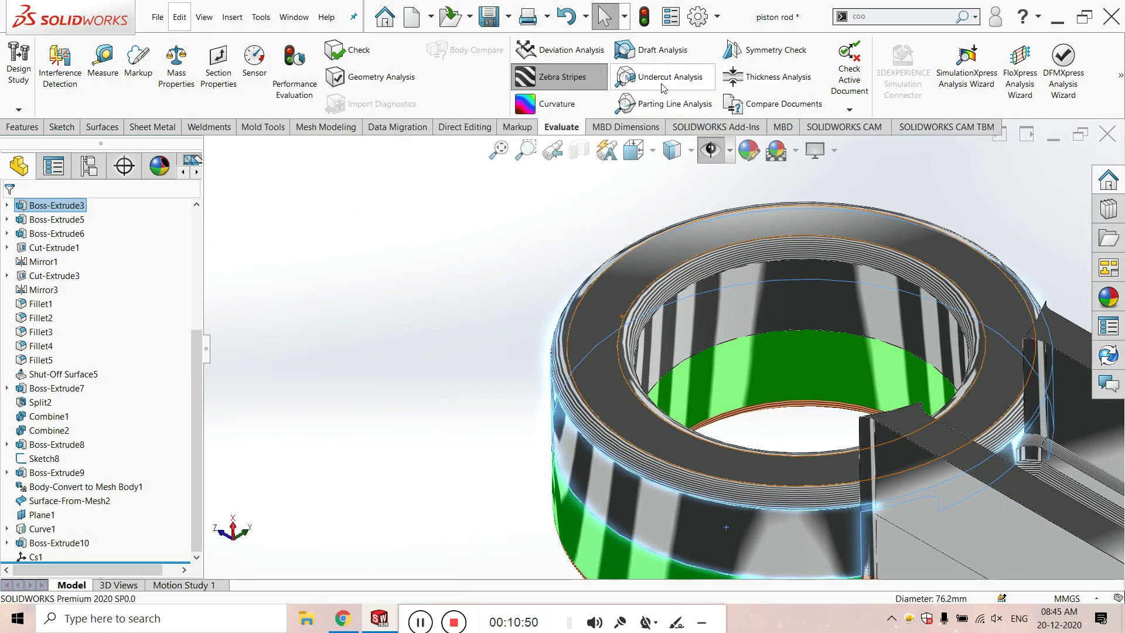
click(677, 104)
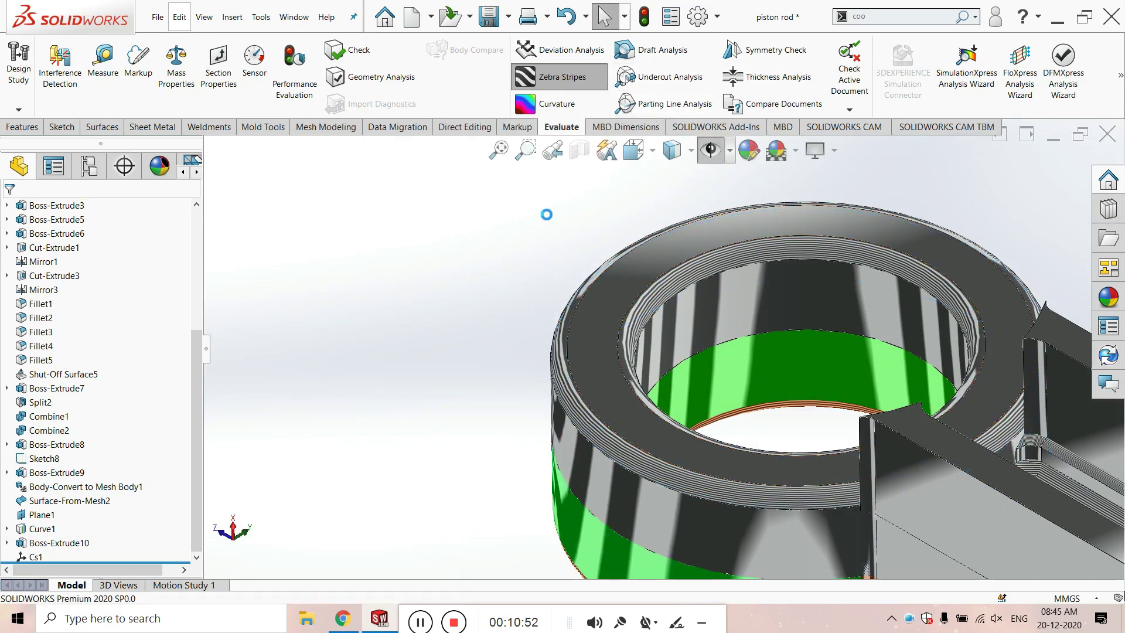
key(ctrl+7)
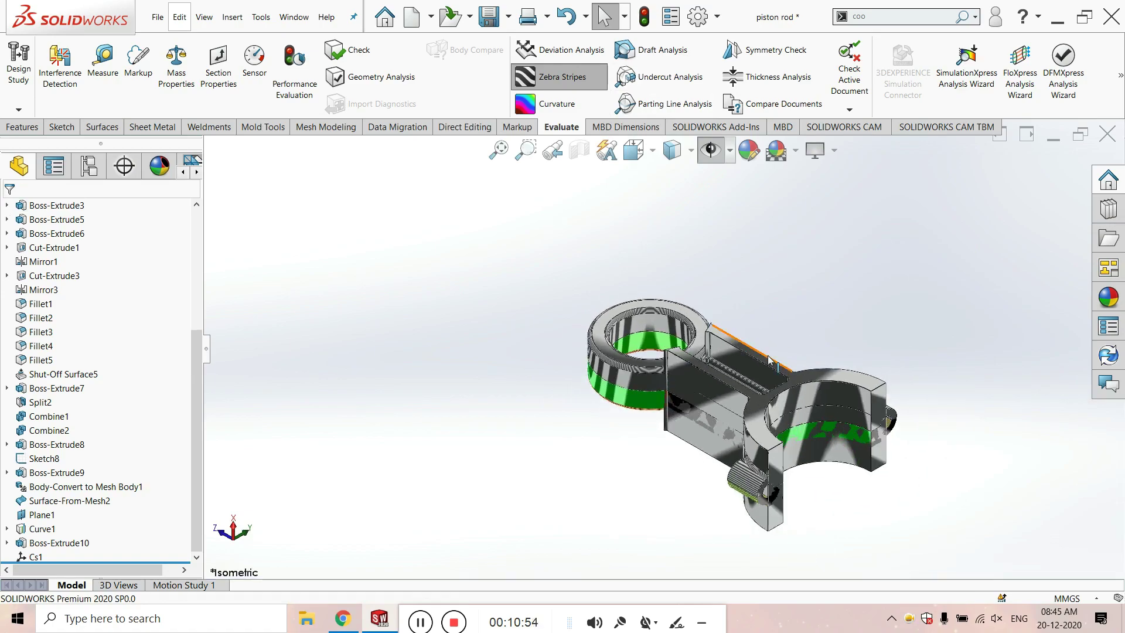
scroll(788, 443, up, 2)
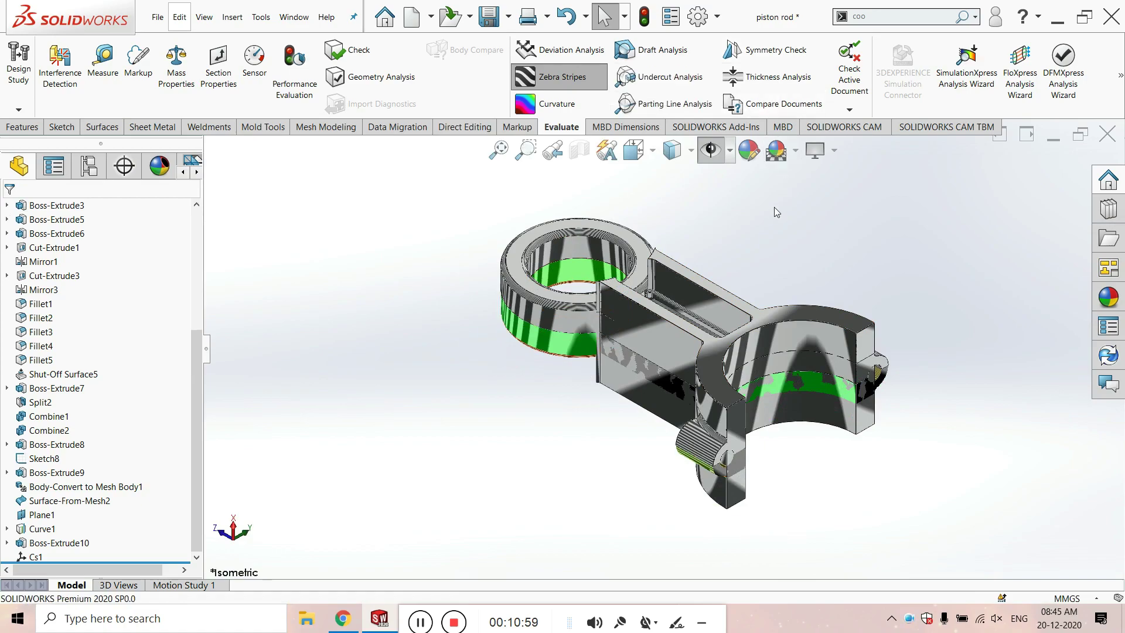
Turn off Zebra Stripes and run a Symmetry Check of the rod body against Top Plane.
click(560, 77)
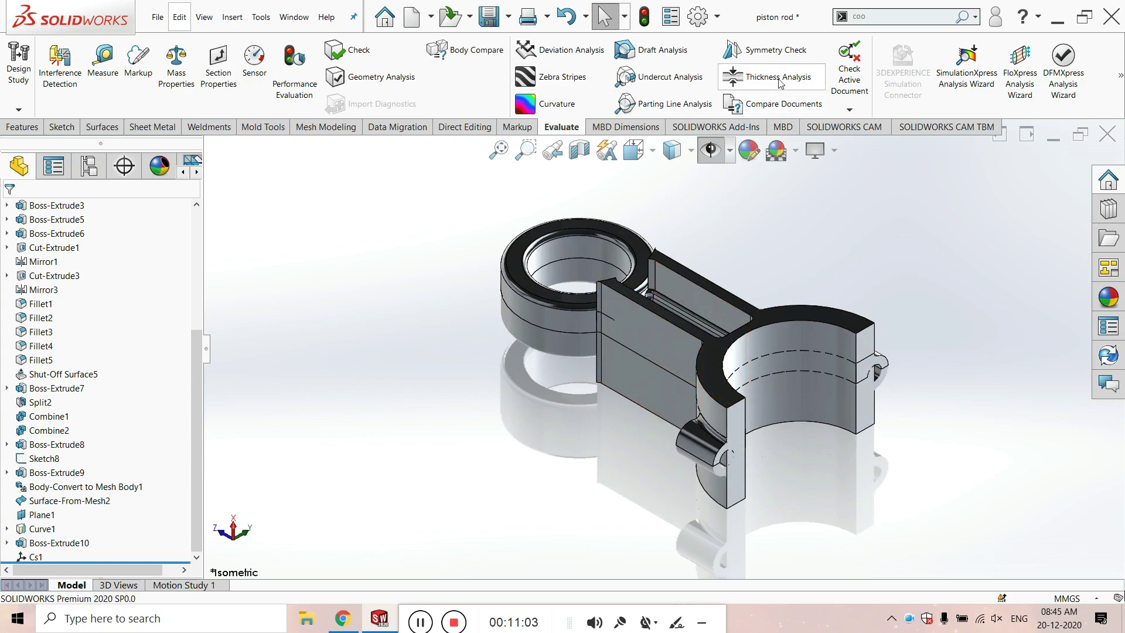
click(780, 62)
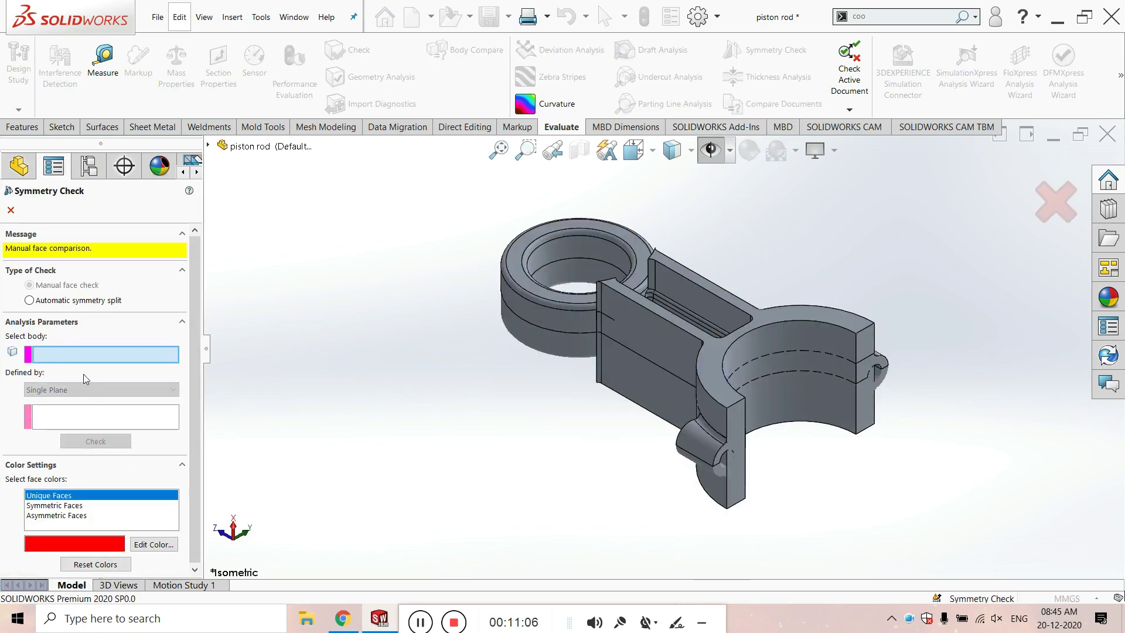
click(554, 332)
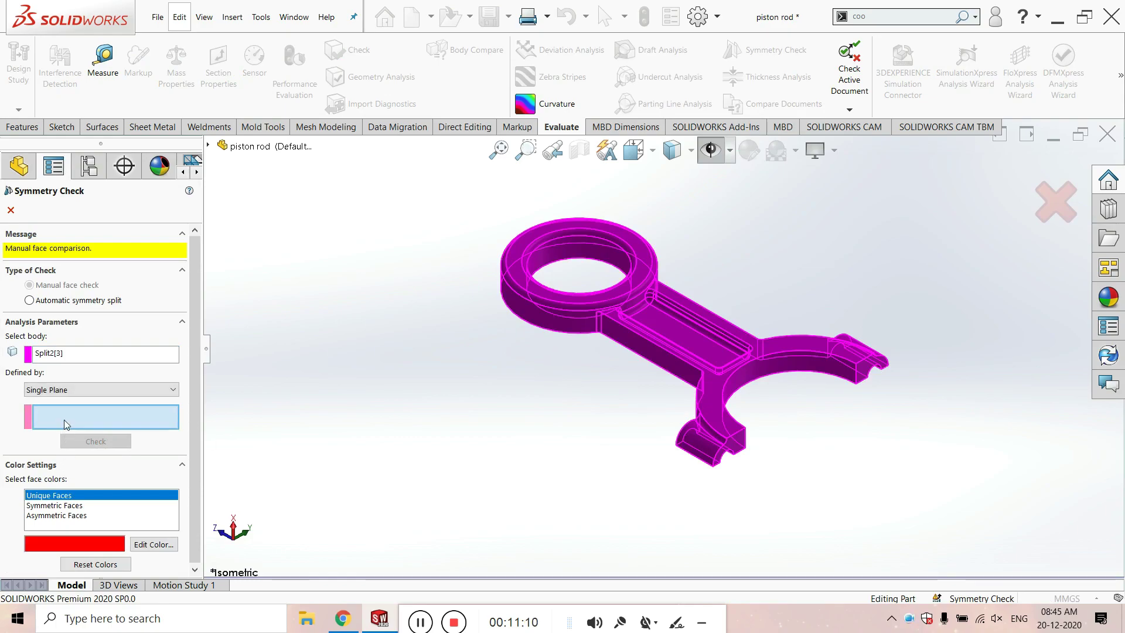
click(209, 146)
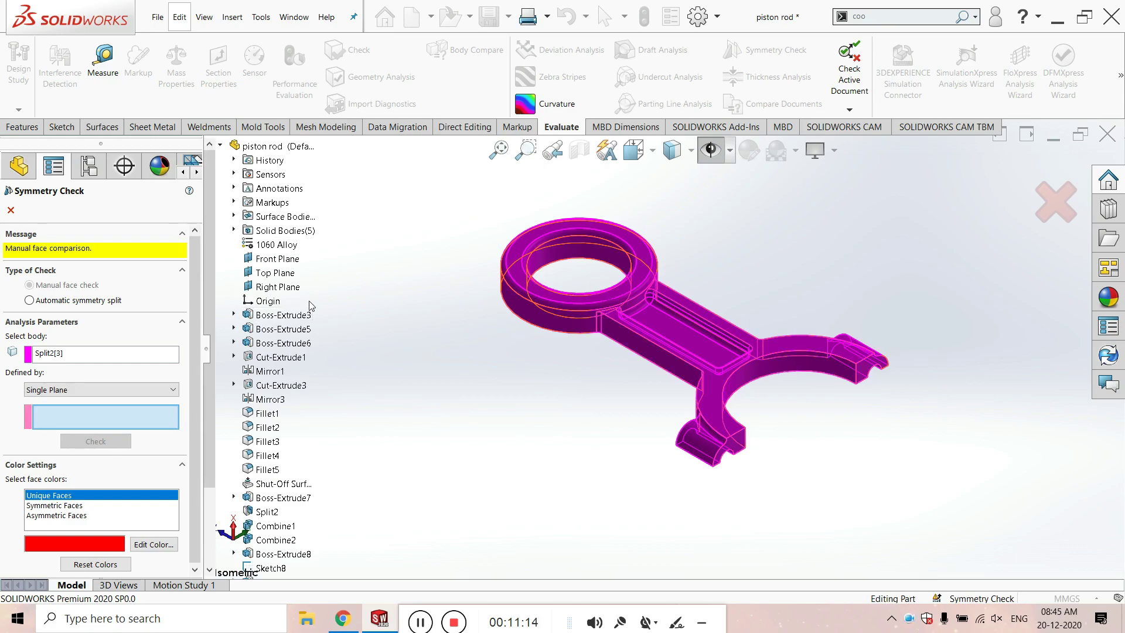
click(277, 280)
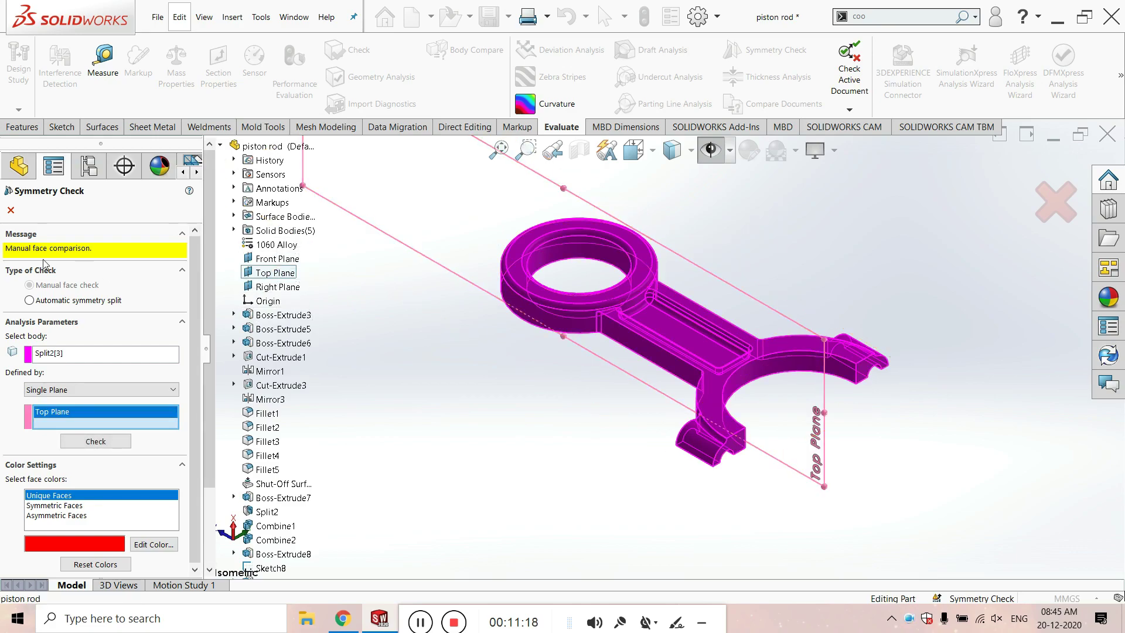
click(106, 442)
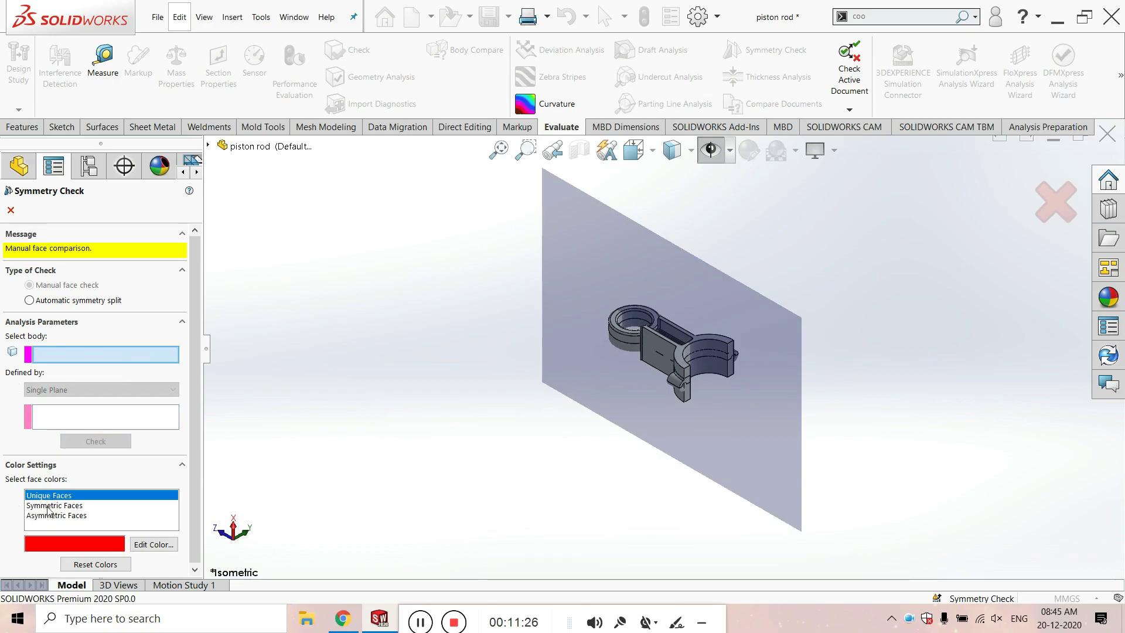
scroll(105, 519, down, 1)
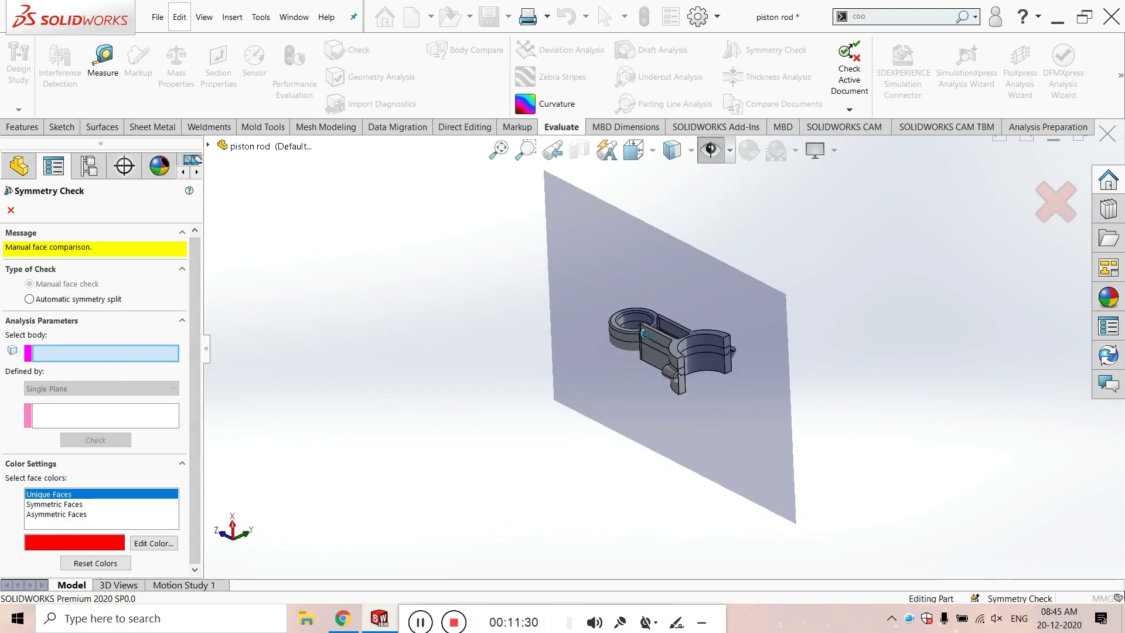
Close Symmetry Check and view the Boss-Extrude10 face Normal To, then clear the selection.
click(11, 211)
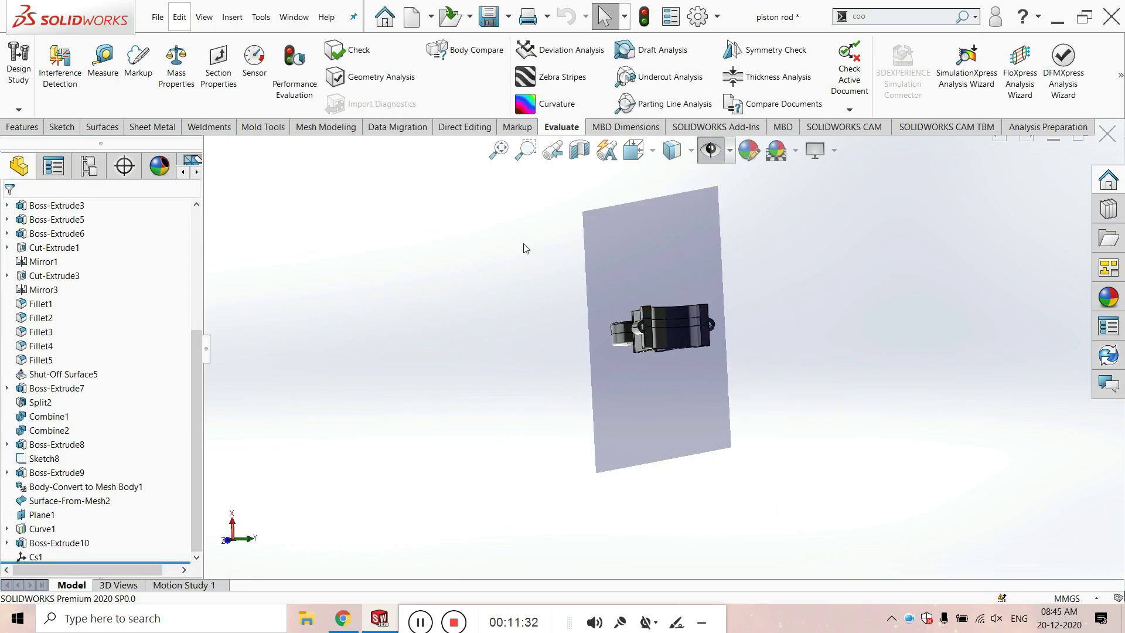
scroll(648, 326, down, 5)
click(667, 251)
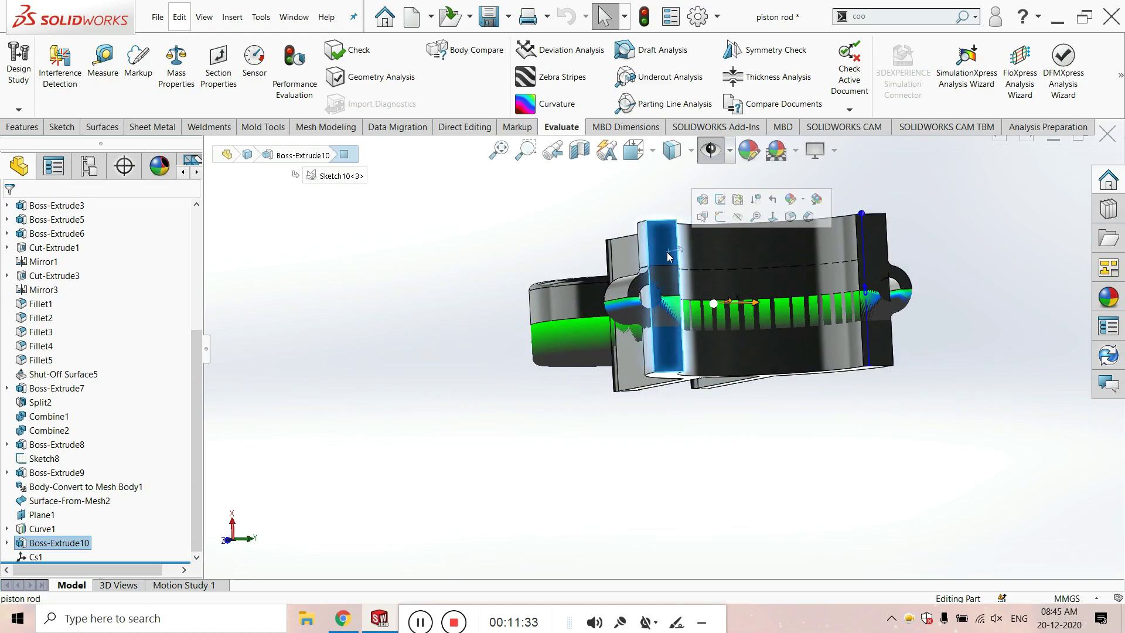
key(ctrl+8)
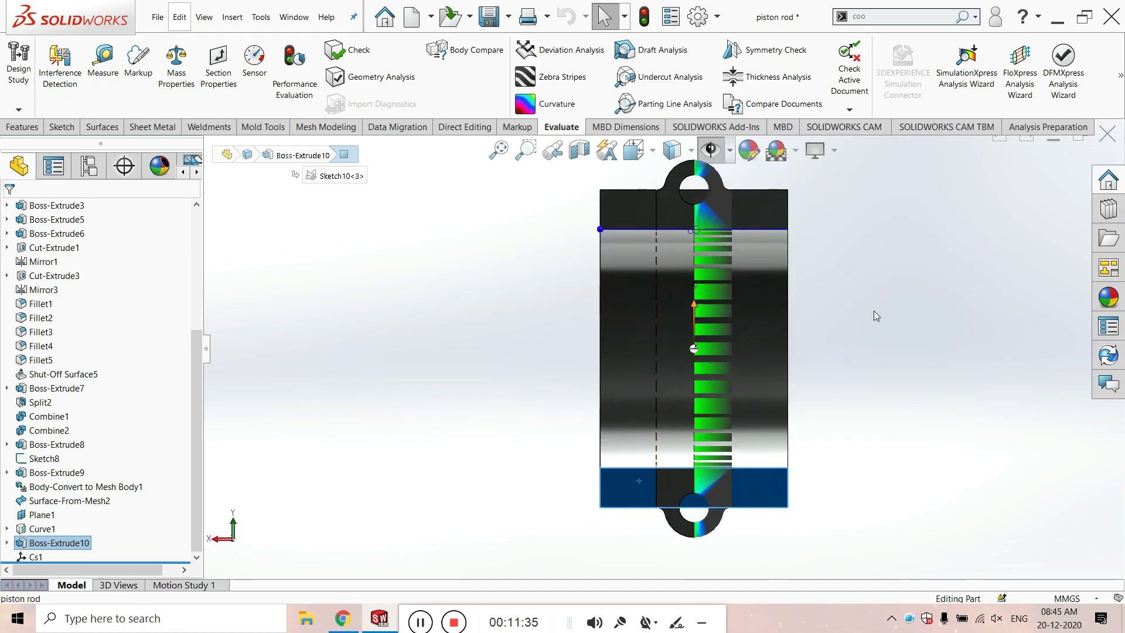
click(873, 310)
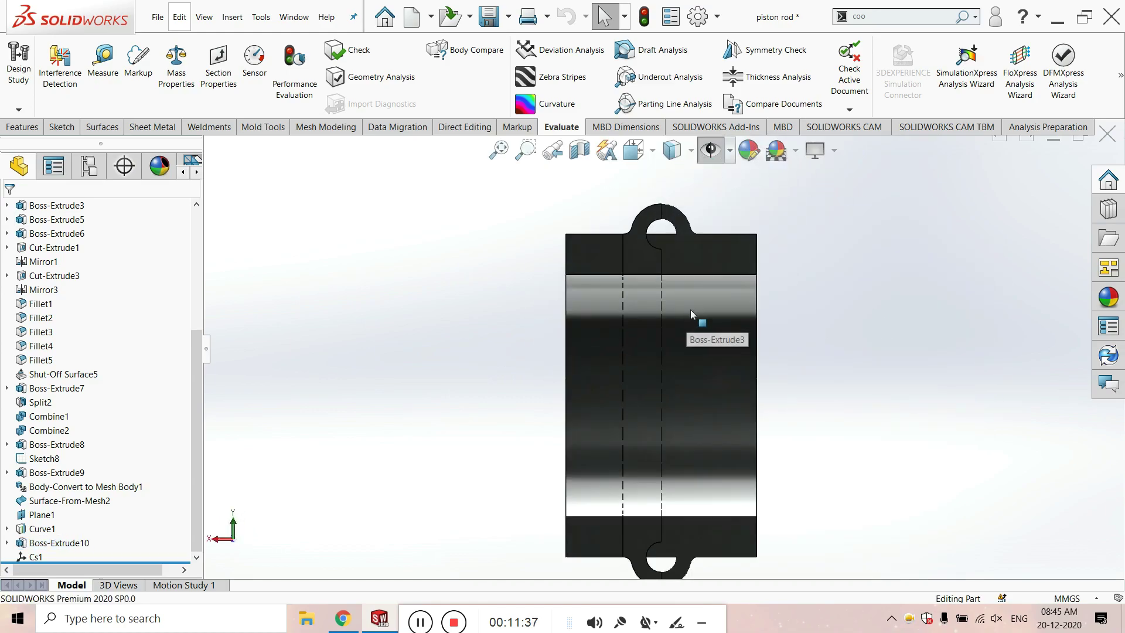
Return the piston rod to Isometric view and zoom around the ring.
key(ctrl+7)
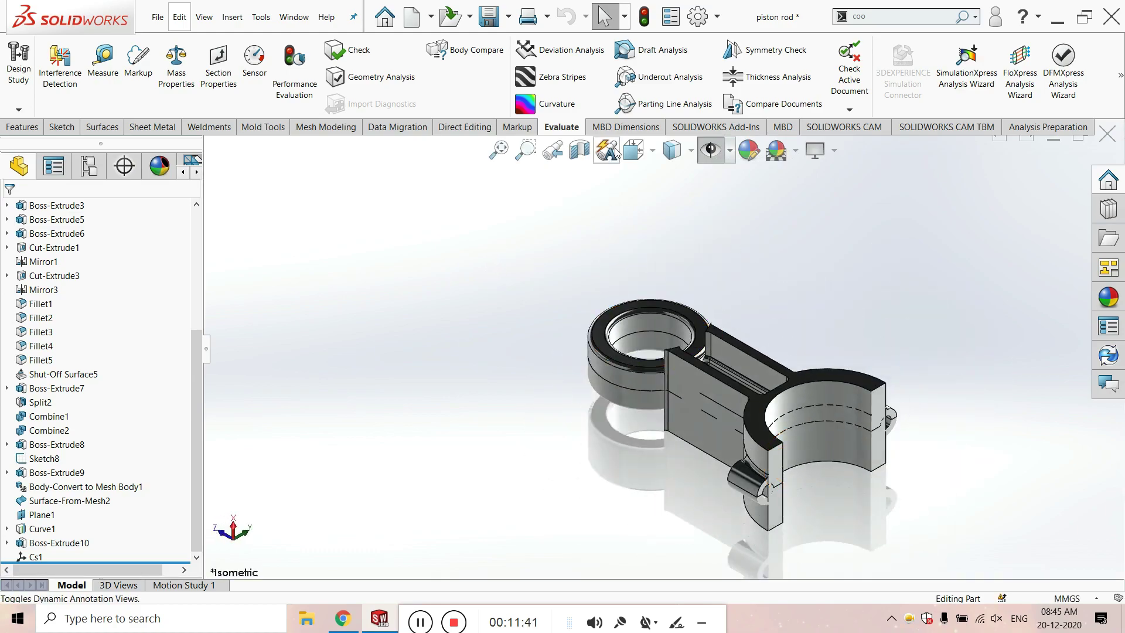
scroll(662, 395, down, 3)
scroll(667, 380, down, 3)
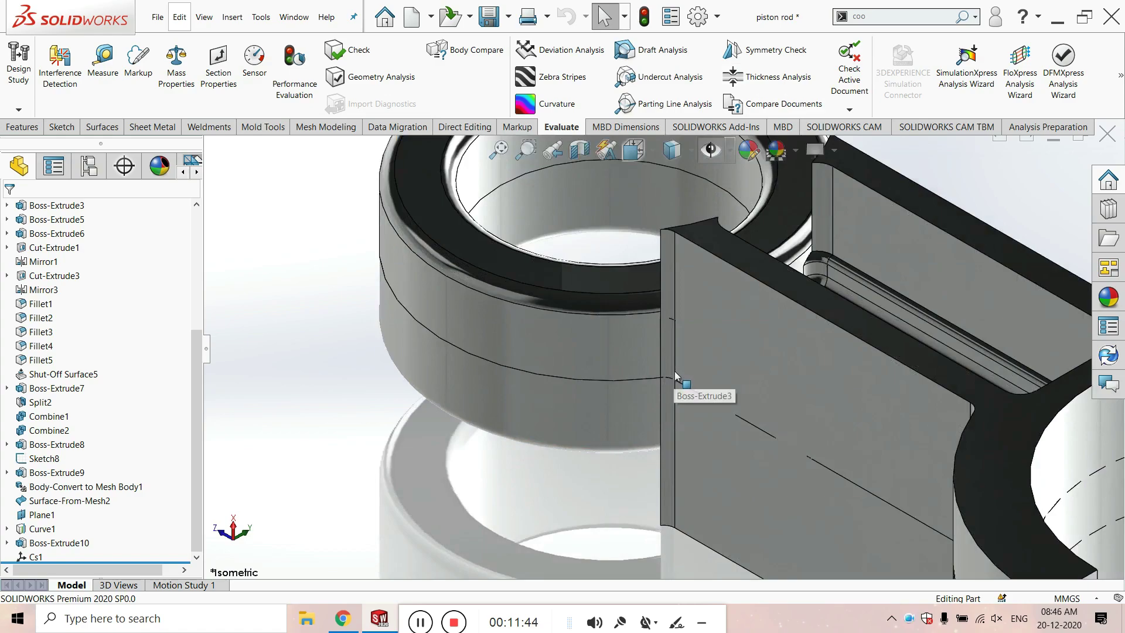
scroll(677, 352, up, 5)
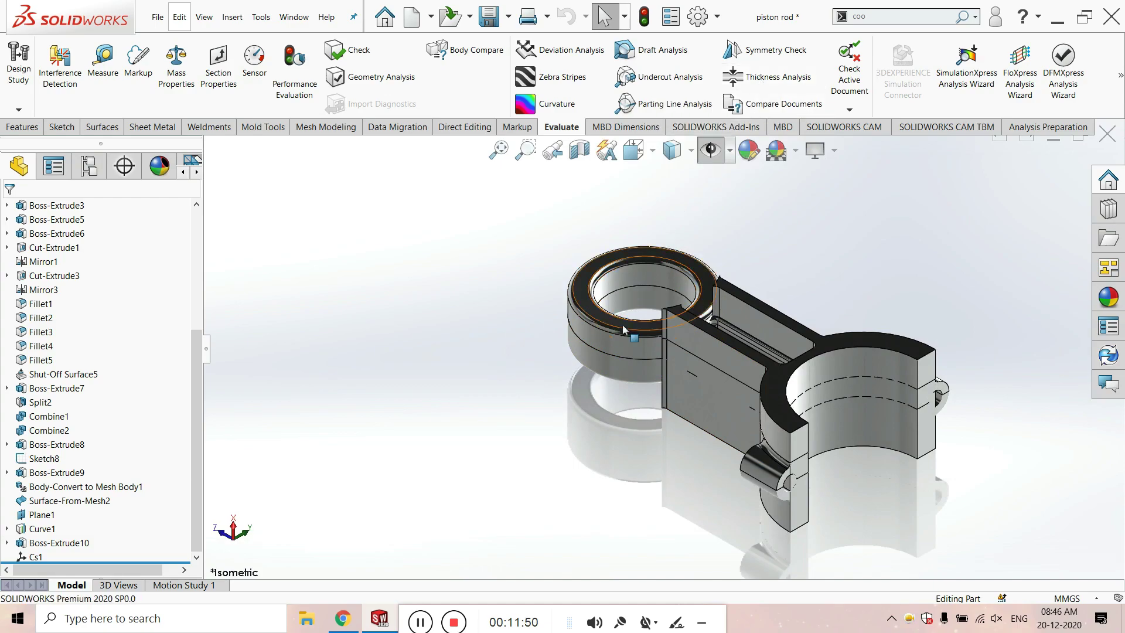
scroll(603, 328, down, 4)
scroll(603, 328, up, 2)
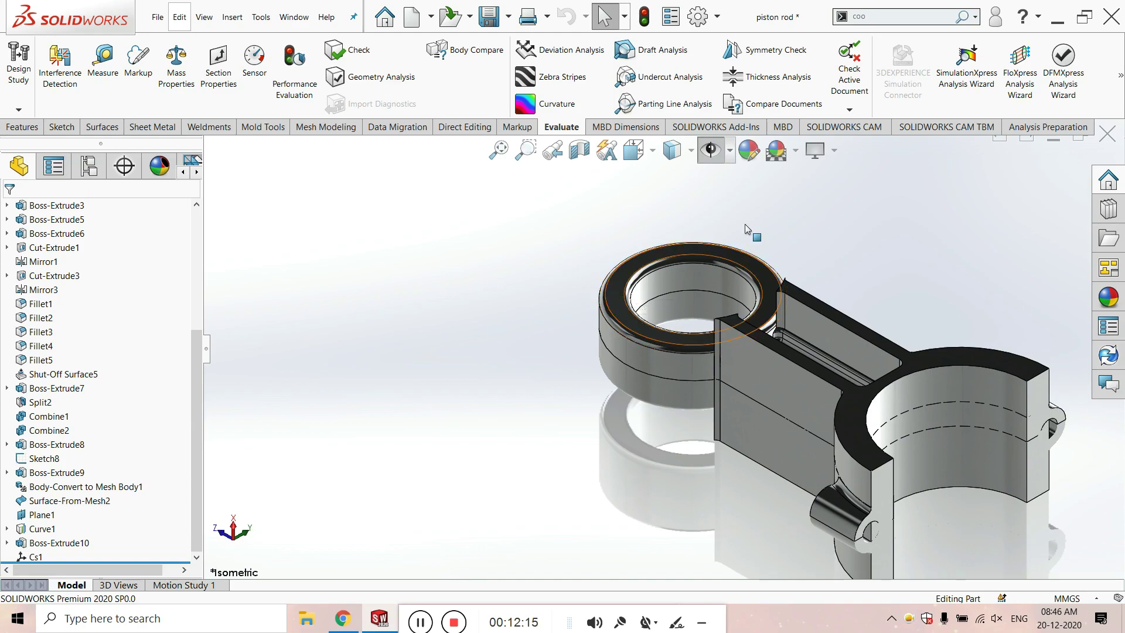
click(855, 110)
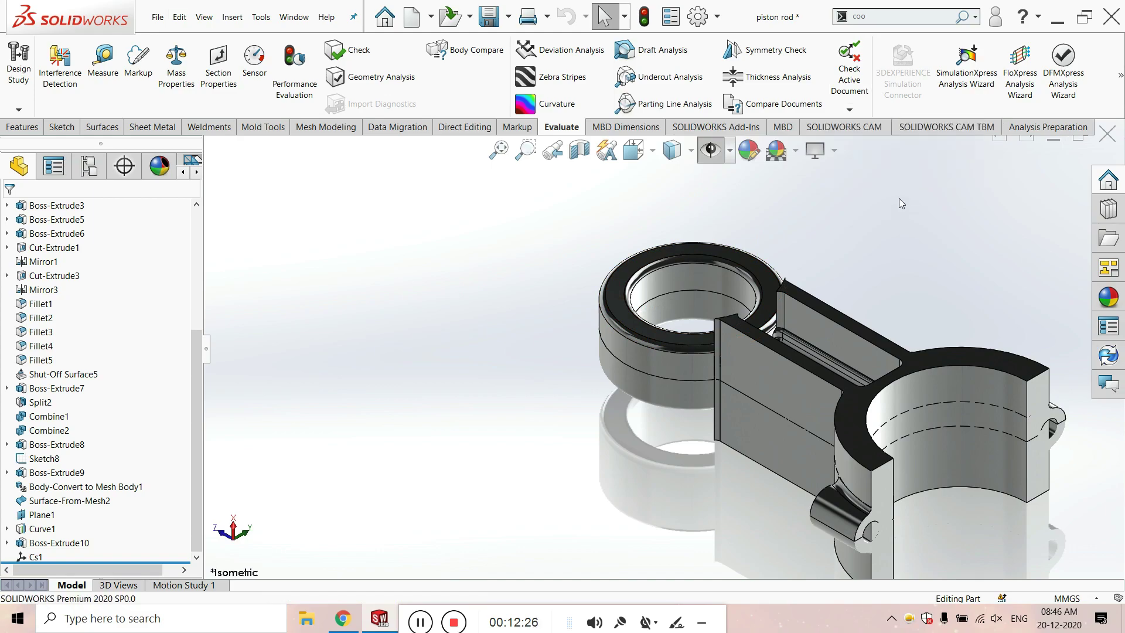
click(849, 110)
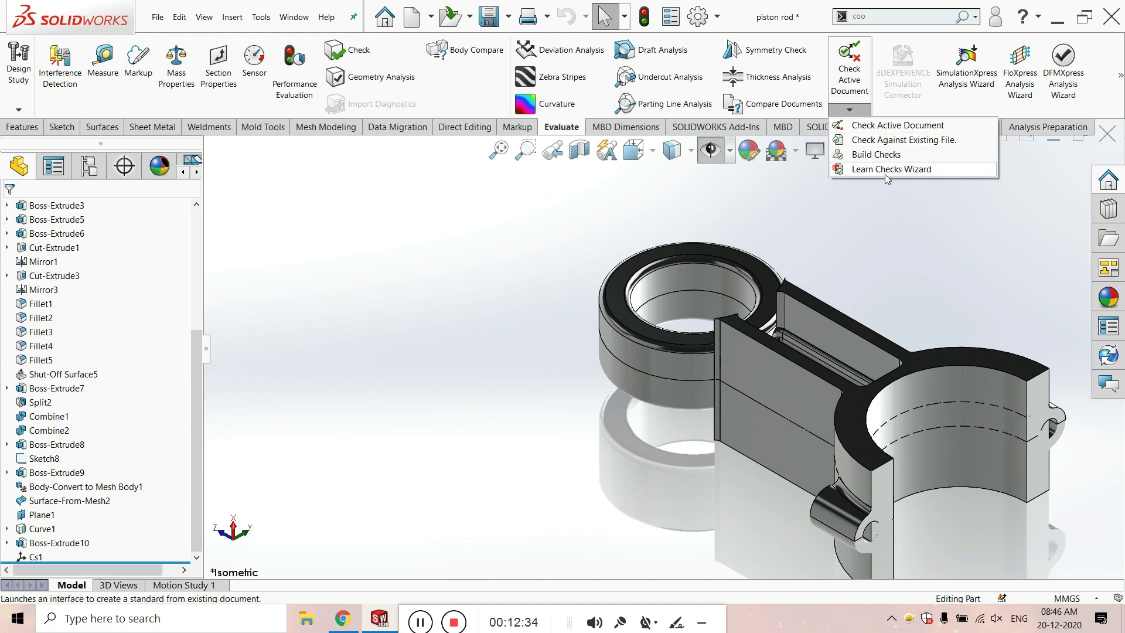
click(888, 238)
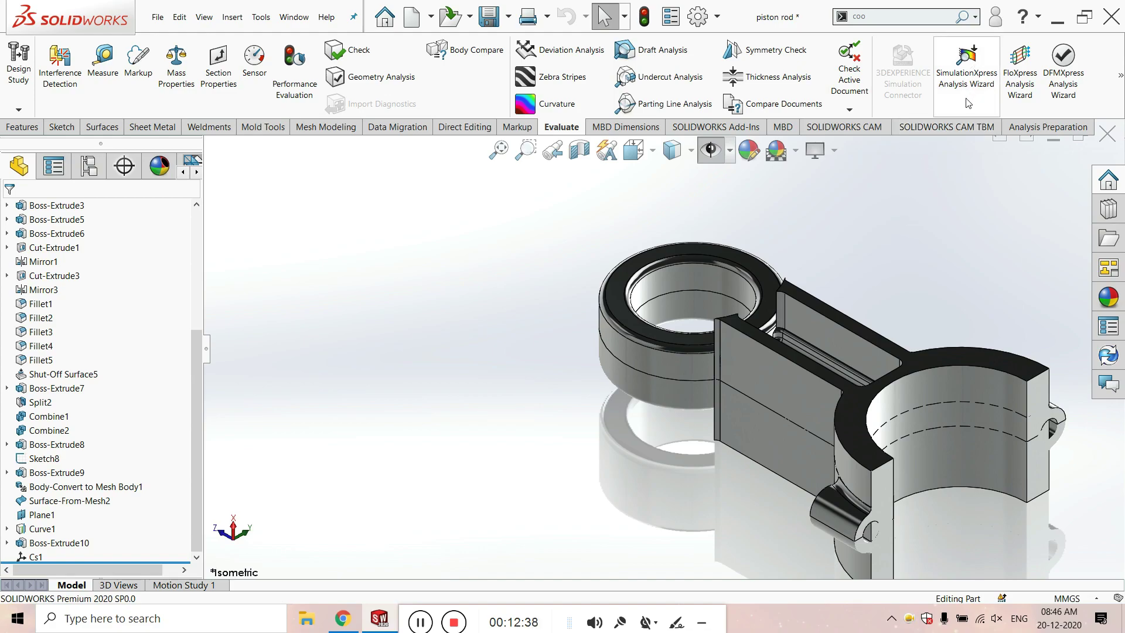
scroll(852, 363, up, 3)
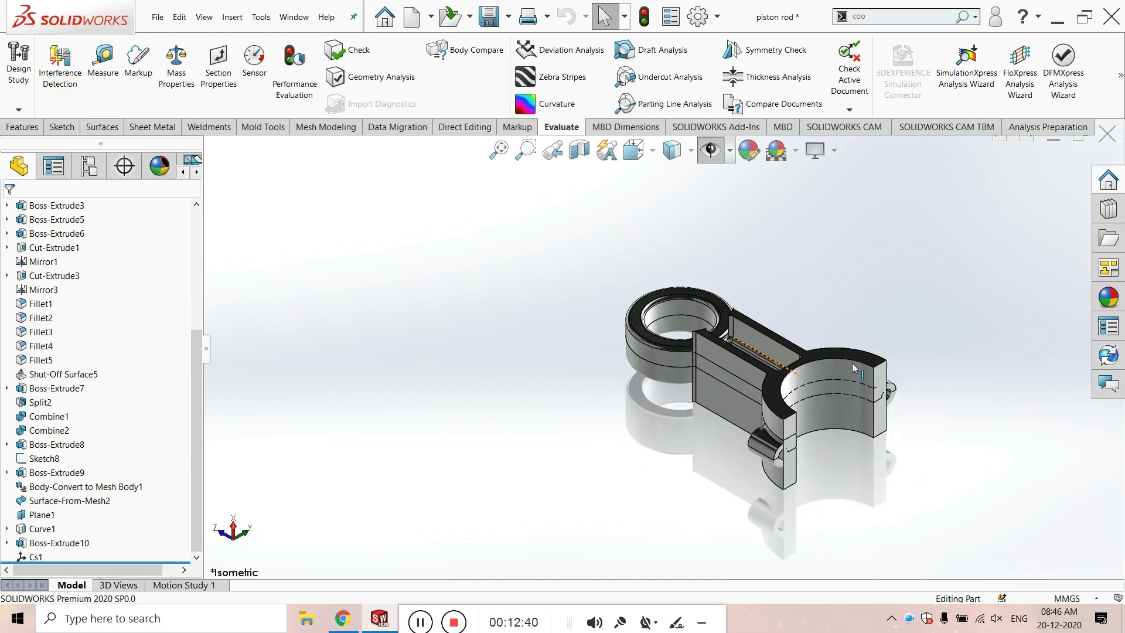
scroll(825, 373, down, 3)
scroll(825, 374, up, 3)
scroll(772, 356, down, 3)
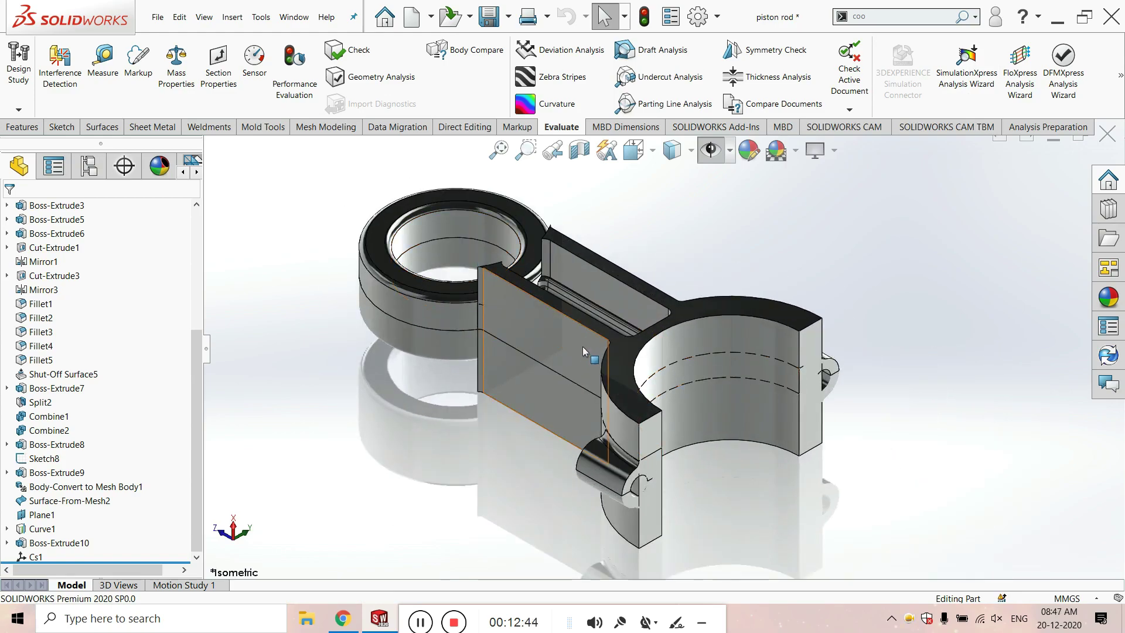
scroll(382, 309, up, 2)
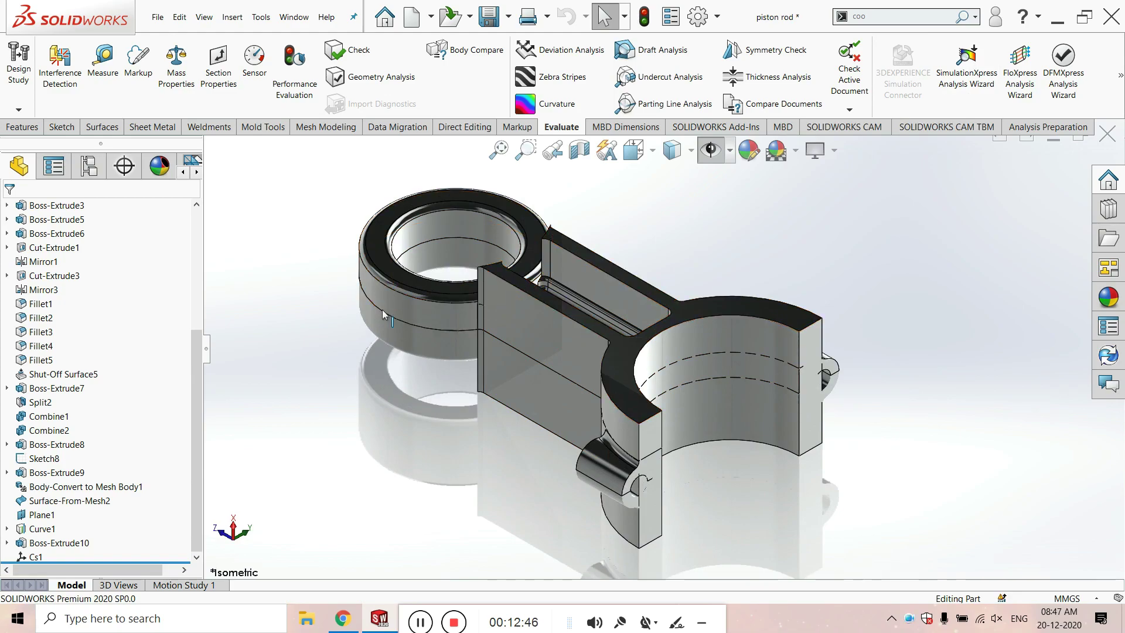
scroll(481, 250, down, 5)
scroll(481, 244, up, 1)
scroll(691, 363, up, 3)
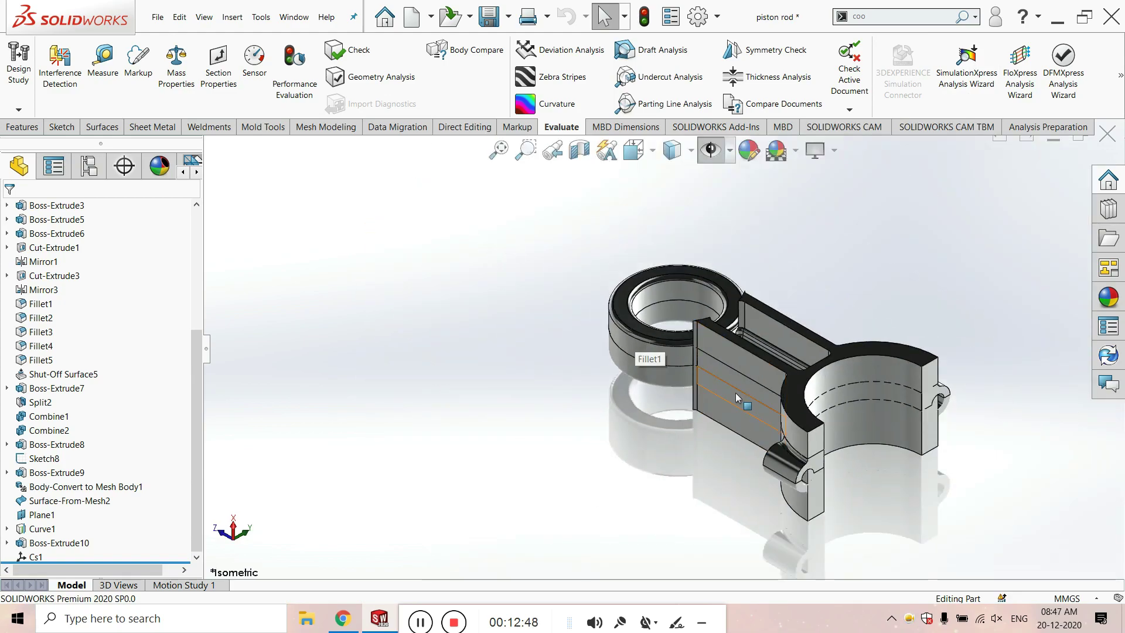
click(812, 454)
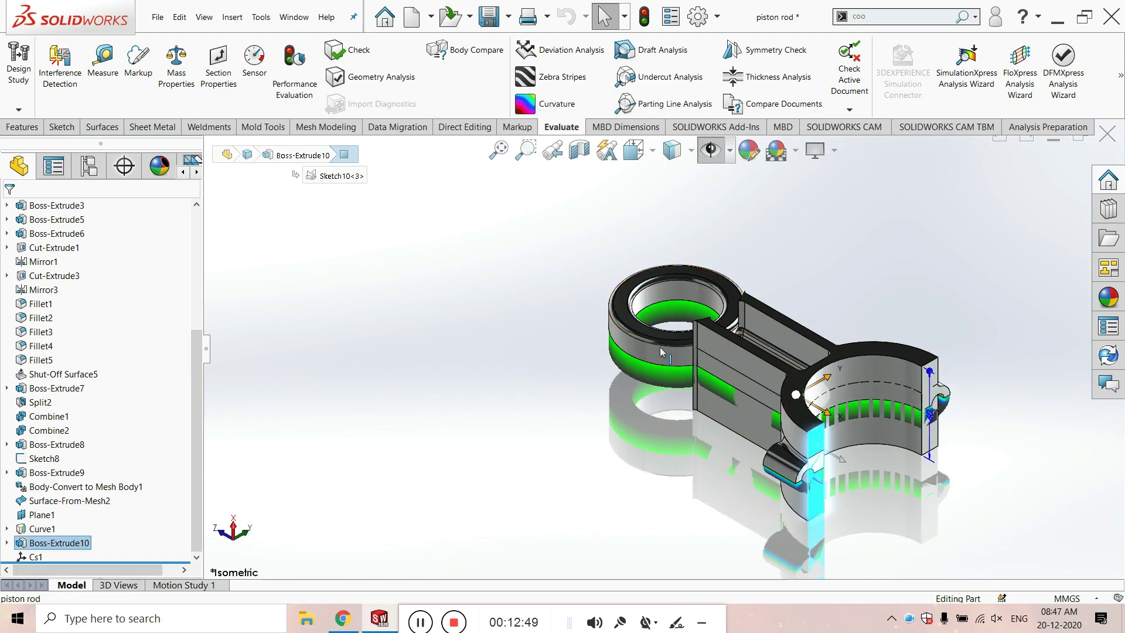
click(613, 409)
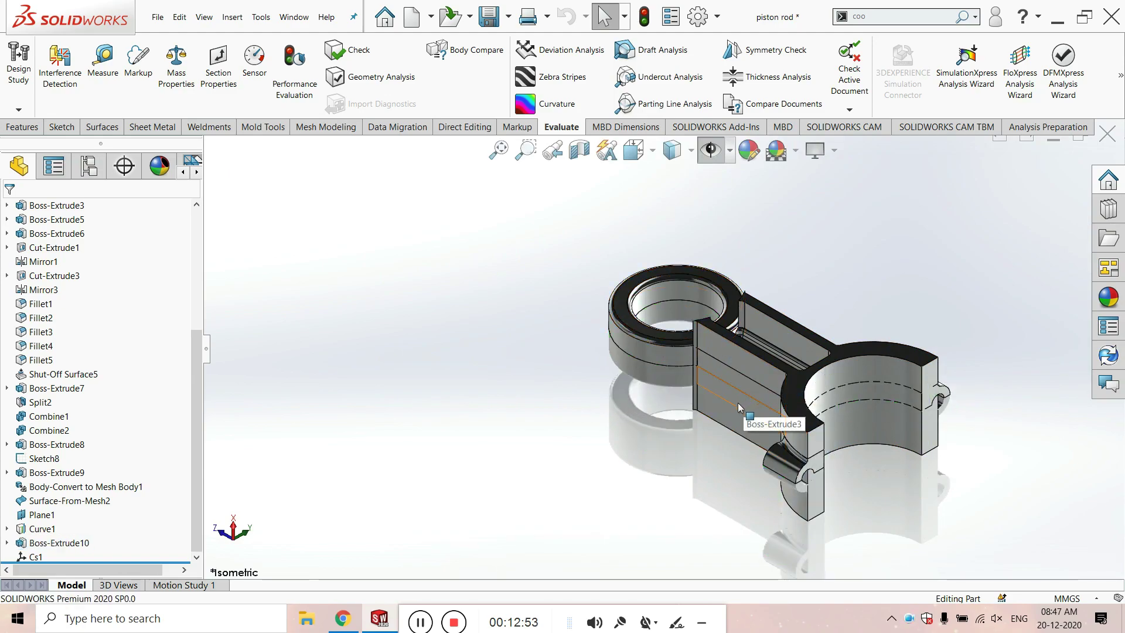
ctrl+middle_drag(737, 402, 681, 370)
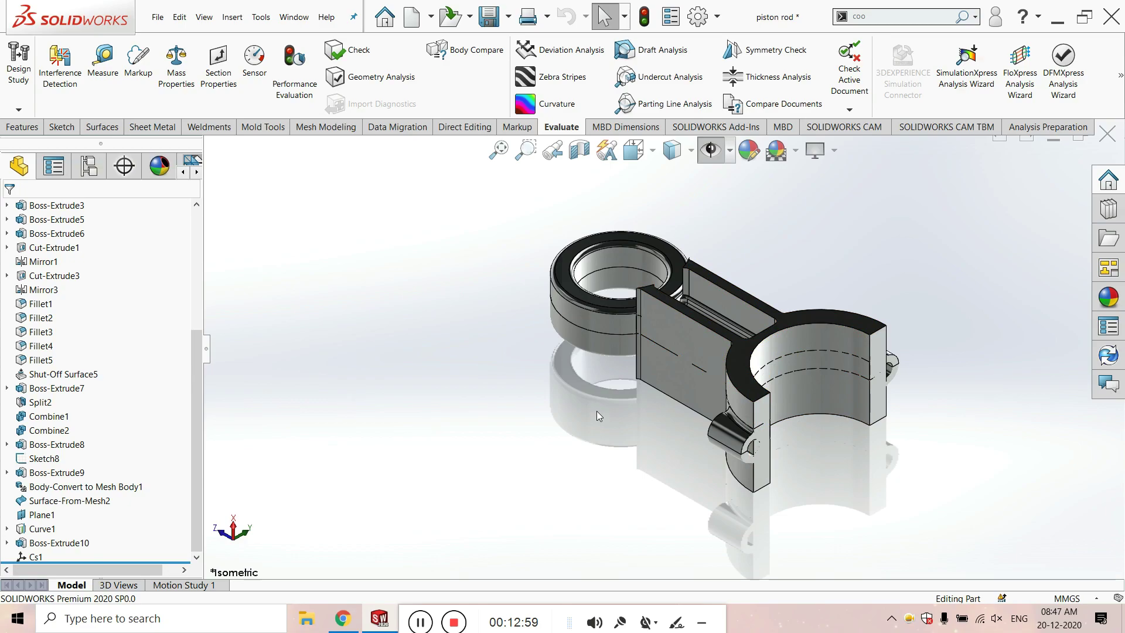
scroll(726, 358, up, 2)
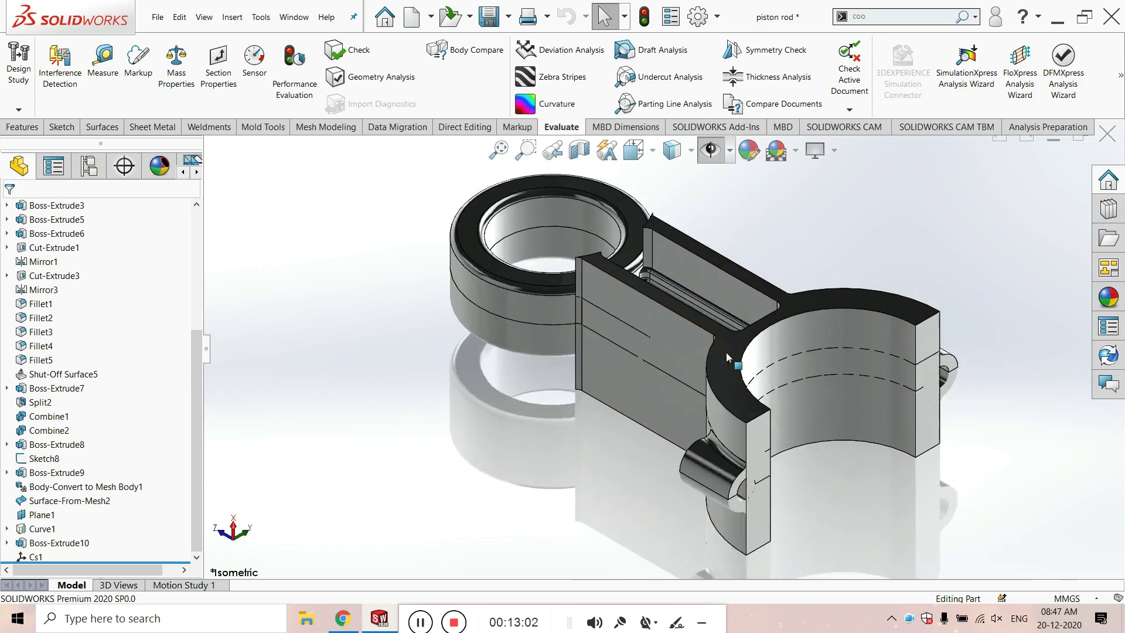
scroll(726, 360, down, 3)
scroll(729, 372, up, 3)
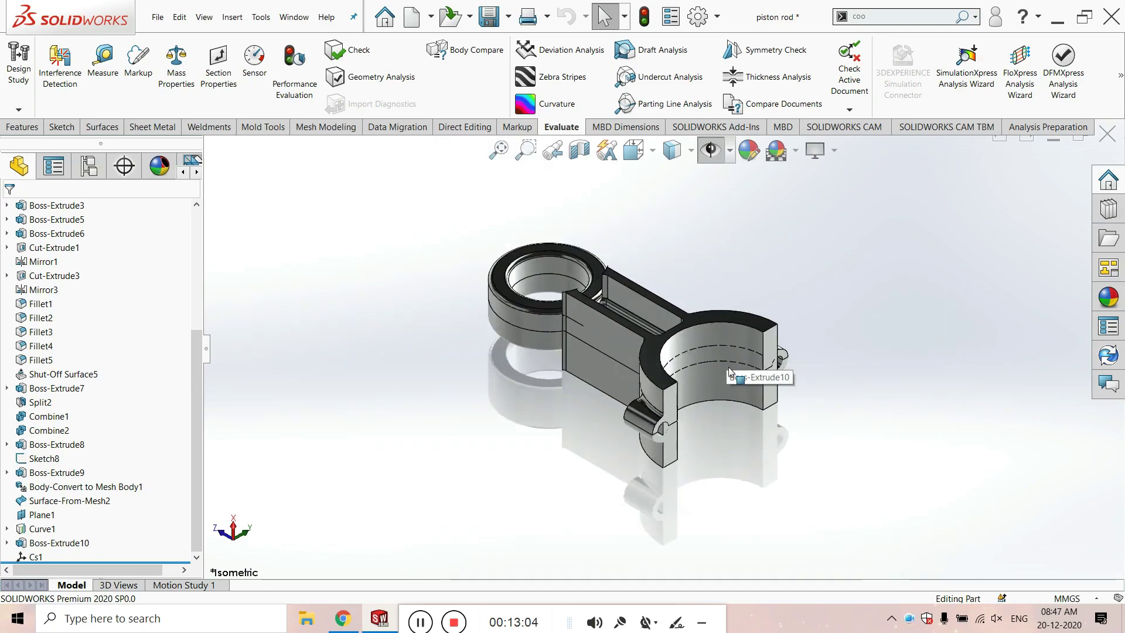
scroll(607, 327, down, 2)
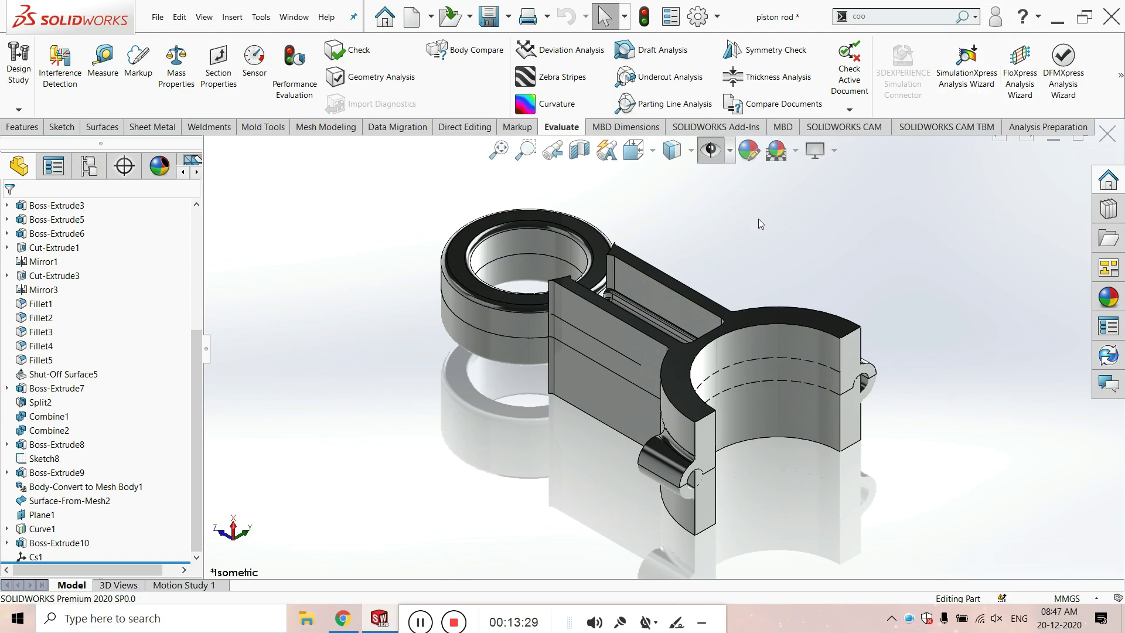
Zoom around the piston rod, then bring the YouTube channel's Playlists page forward in Chrome.
scroll(490, 312, down, 5)
scroll(546, 262, up, 5)
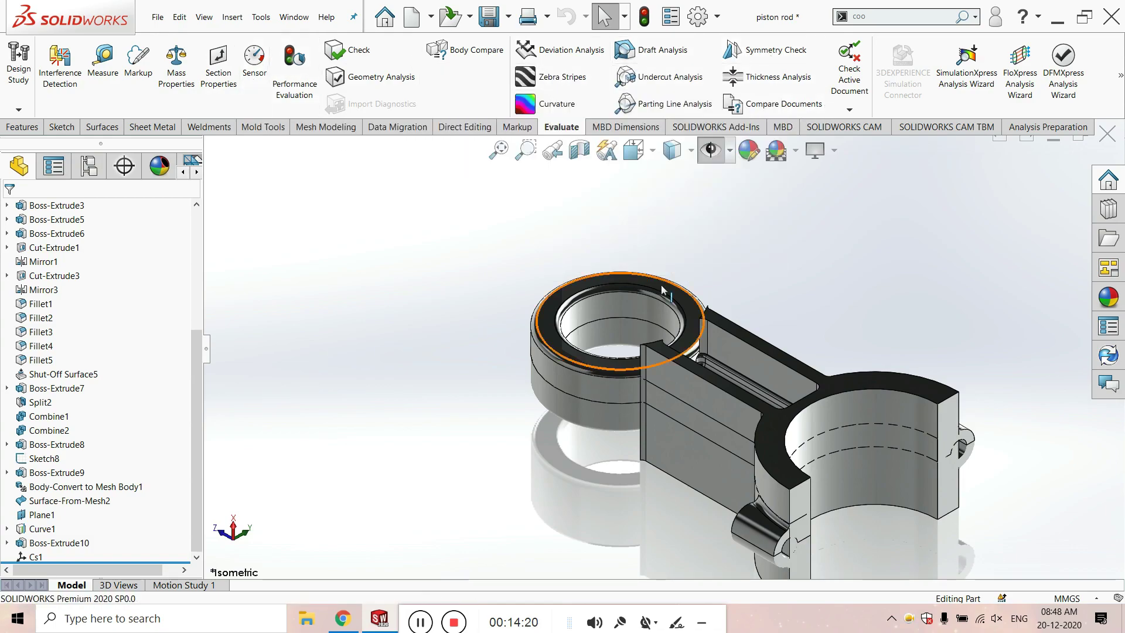
scroll(662, 346, up, 3)
scroll(702, 389, down, 4)
scroll(698, 390, up, 3)
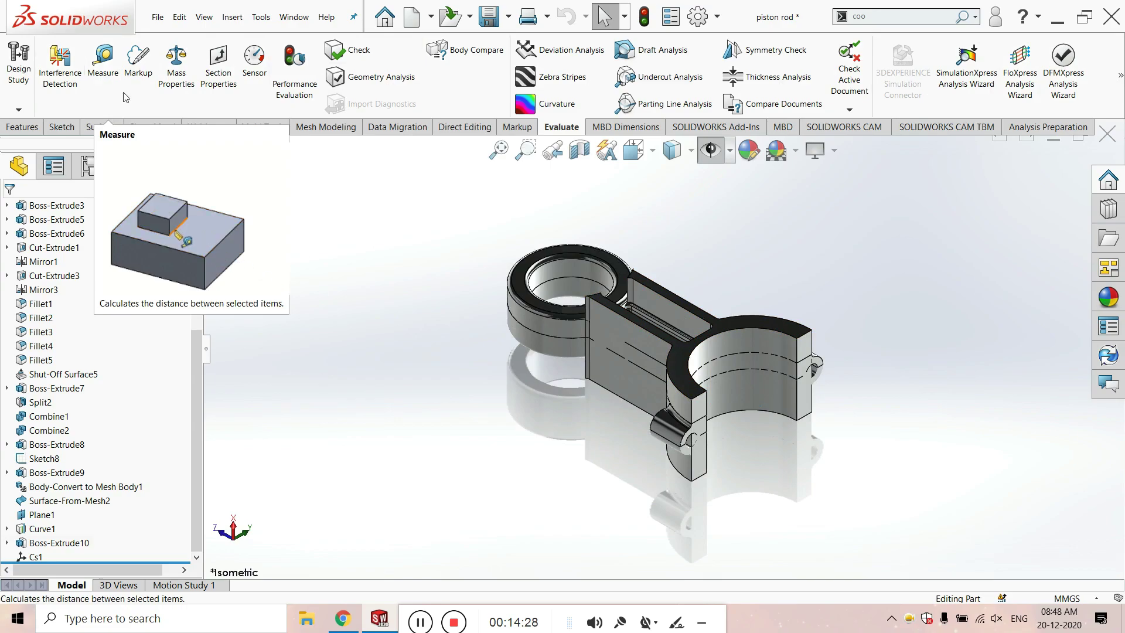
click(342, 607)
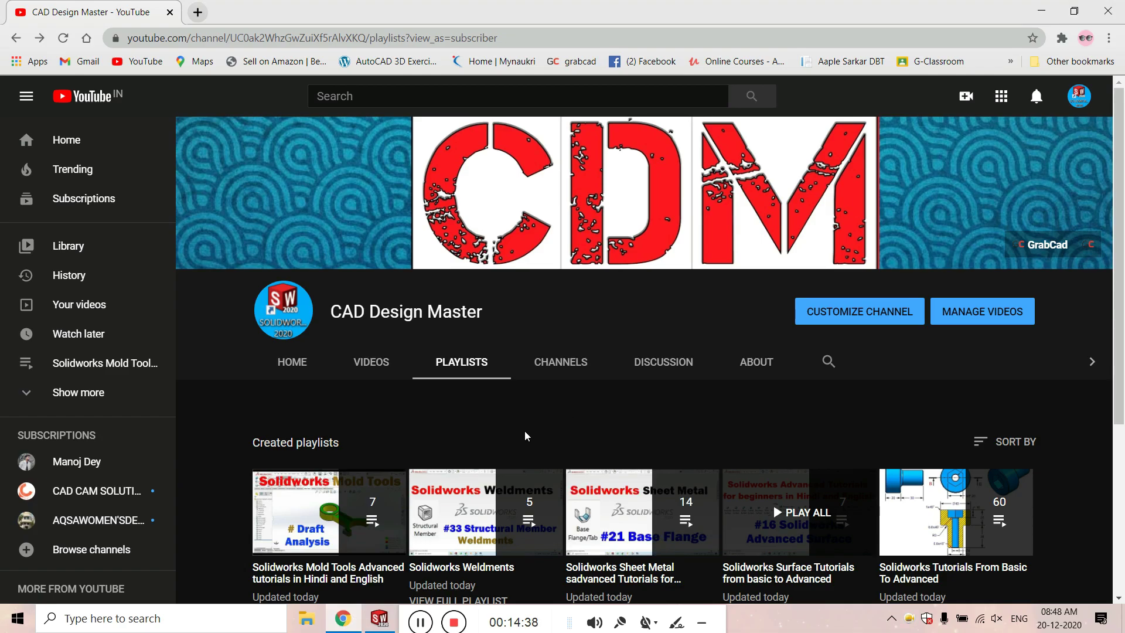
Browse the YouTube channel's Videos, Channels and Playlists tabs.
scroll(513, 436, down, 4)
scroll(511, 438, up, 4)
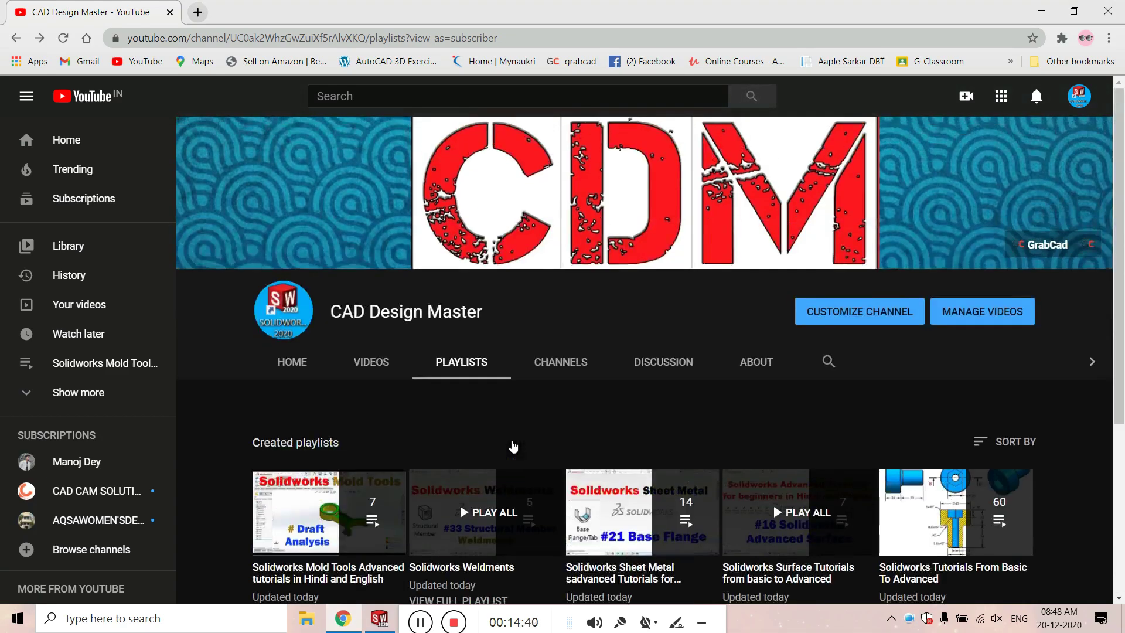
scroll(512, 439, down, 3)
scroll(511, 441, up, 3)
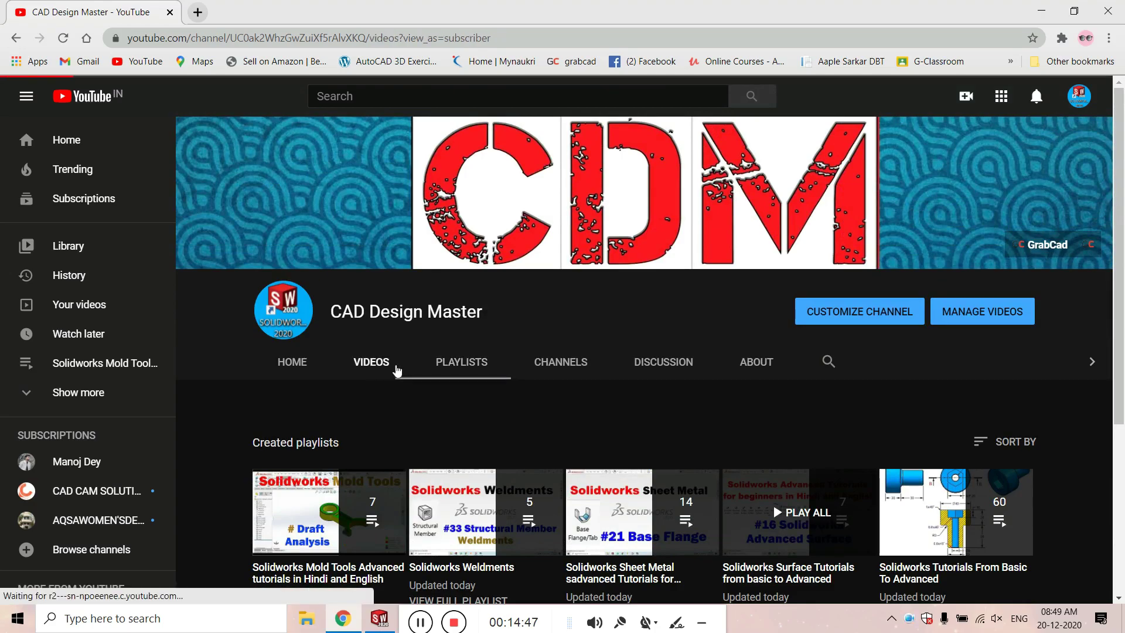
click(381, 363)
click(547, 367)
click(495, 364)
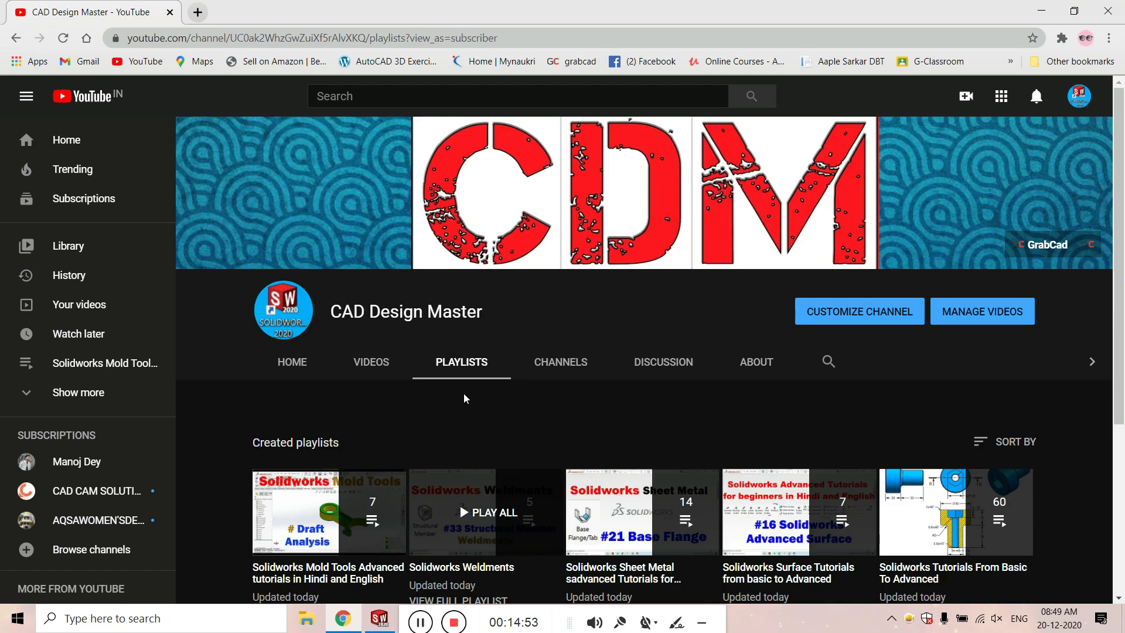
Revisit Videos and Channels, end on Playlists, and return to the SOLIDWORKS piston rod.
scroll(463, 401, down, 3)
scroll(457, 407, down, 2)
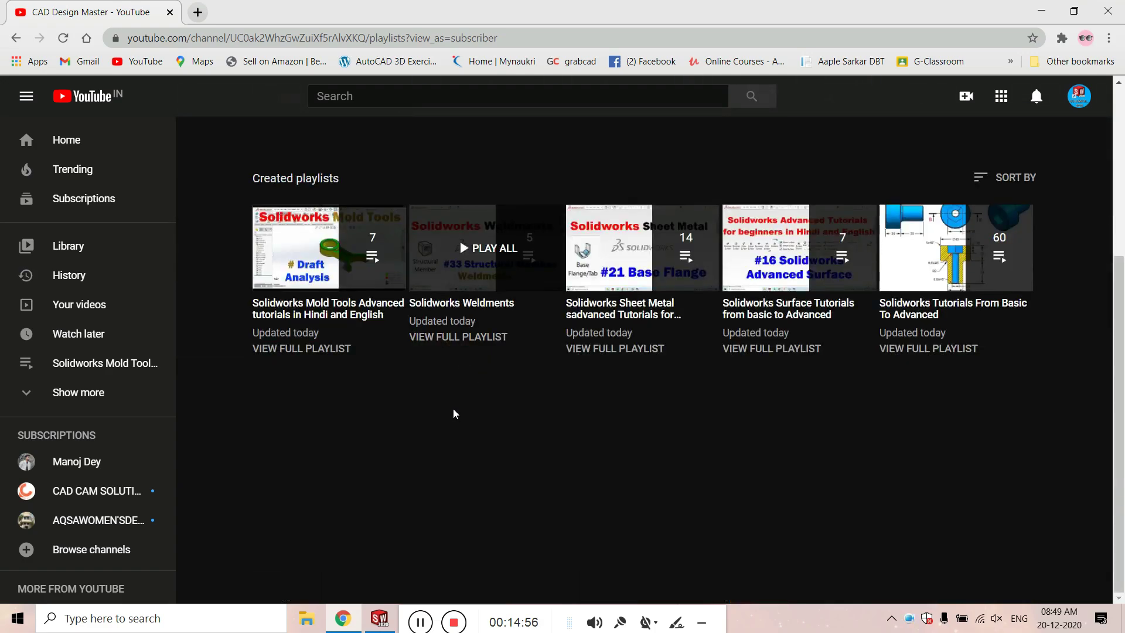
scroll(451, 410, up, 5)
click(372, 361)
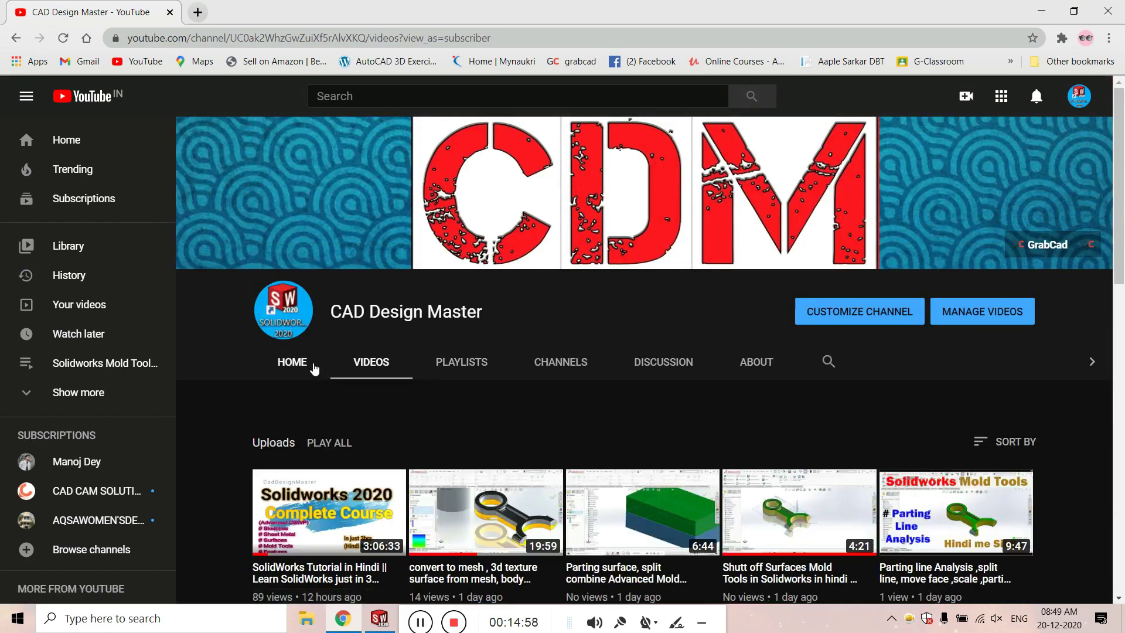
click(542, 363)
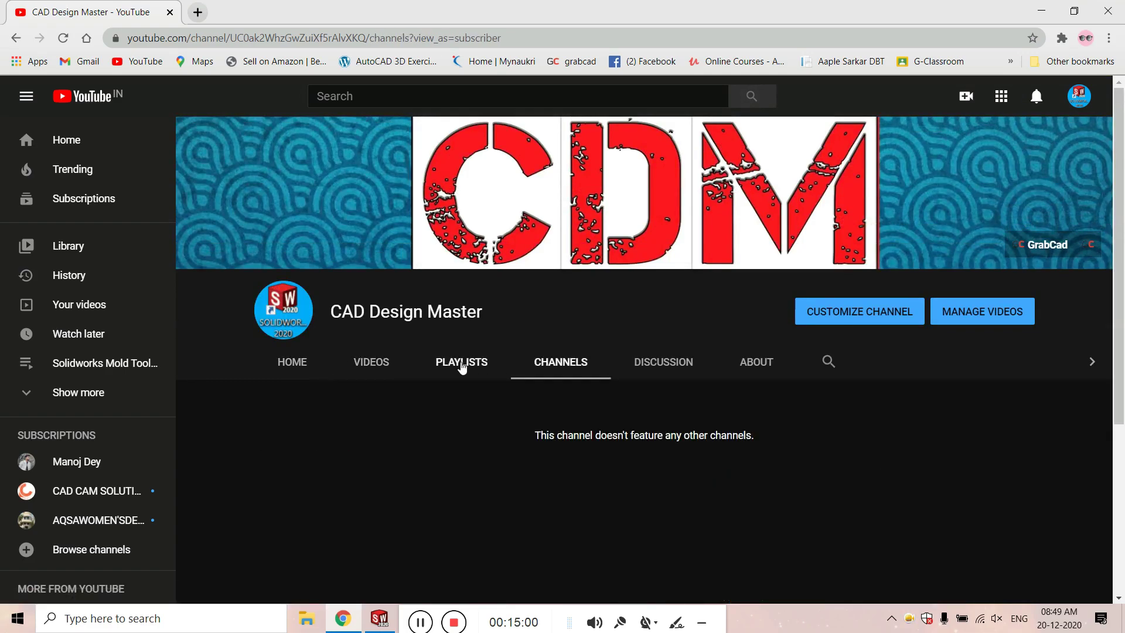
click(460, 363)
scroll(493, 436, down, 4)
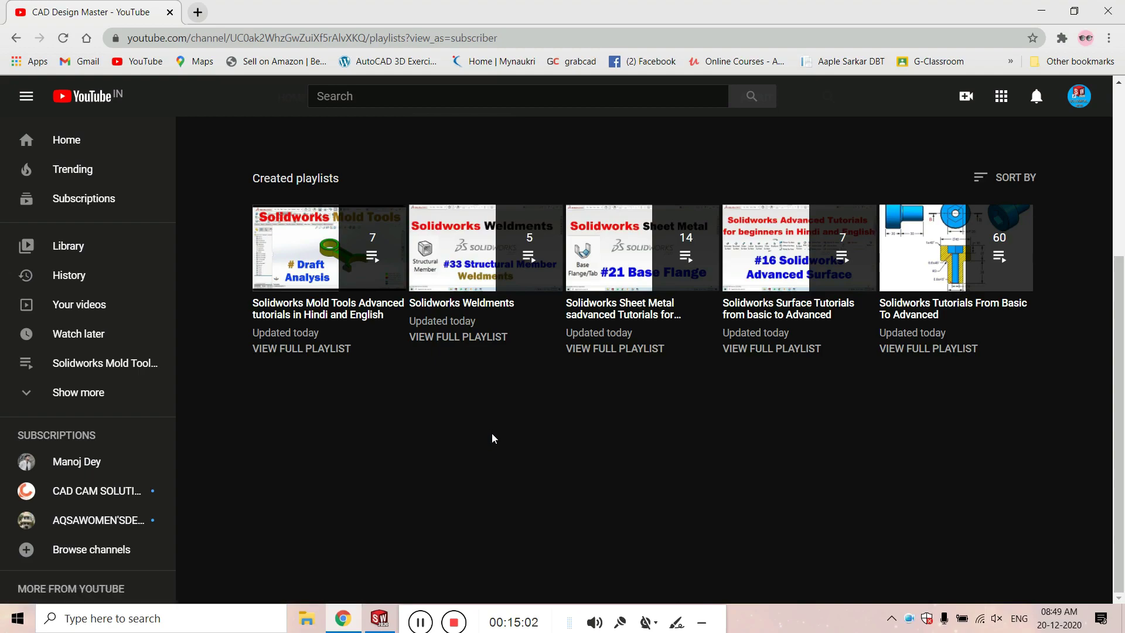
click(380, 618)
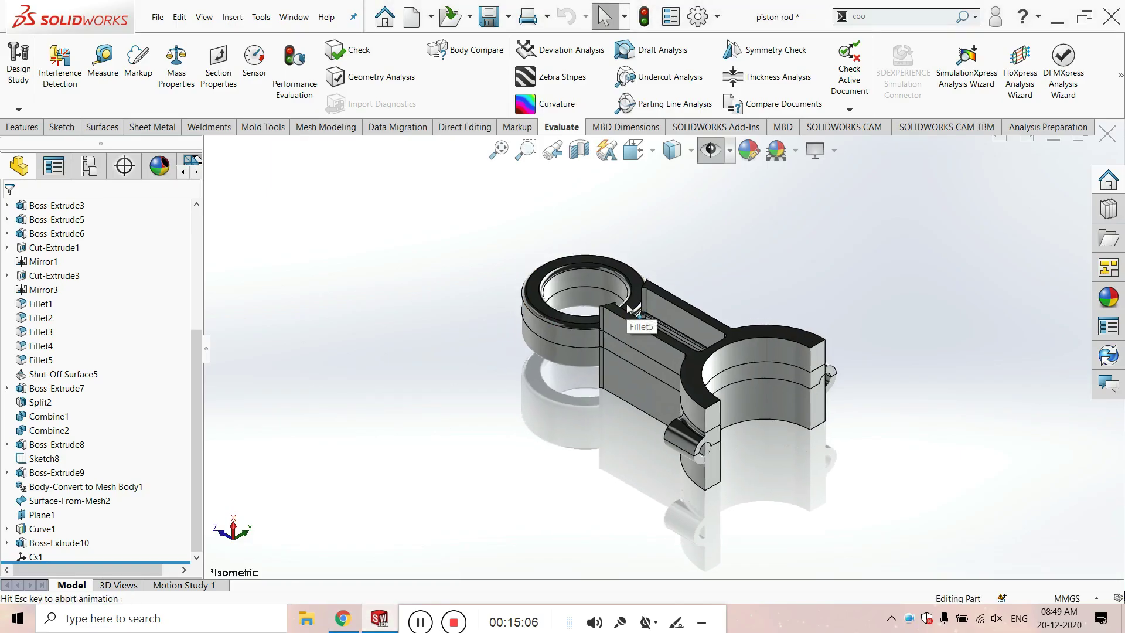
ctrl+middle_drag(627, 305, 703, 357)
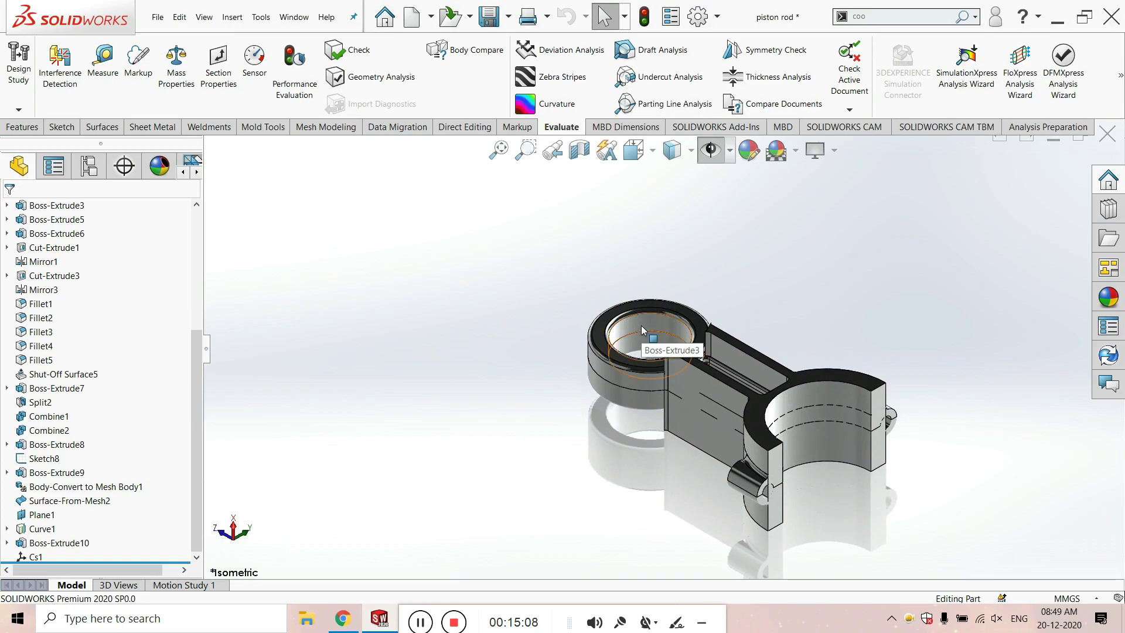